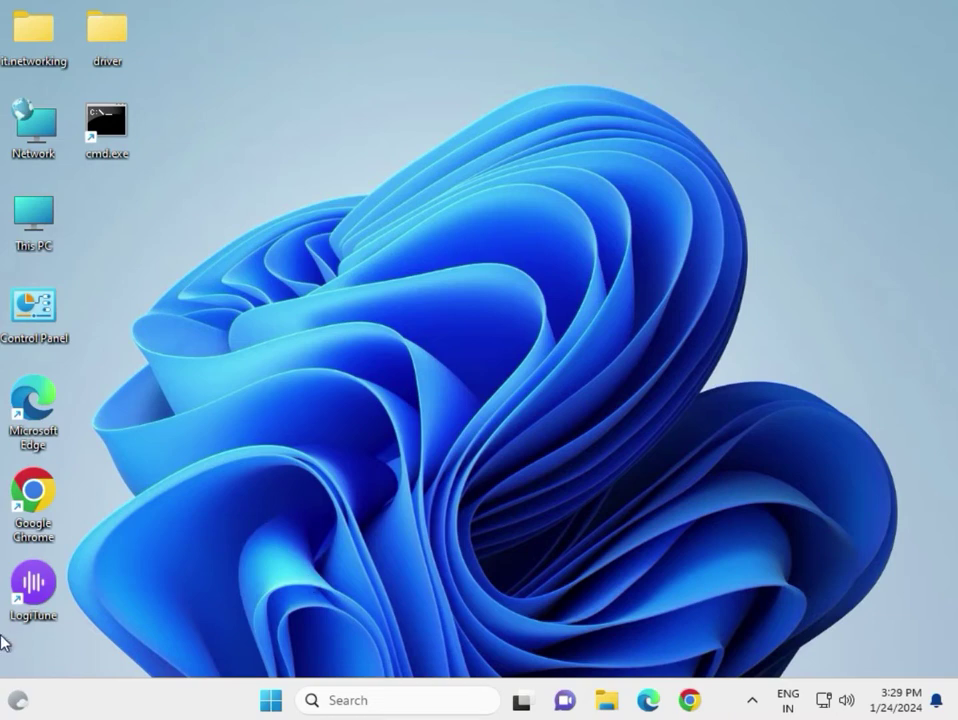
Search the system for "services" and open the Services console.
{"action": "left_click", "coordinate": [272, 700]}
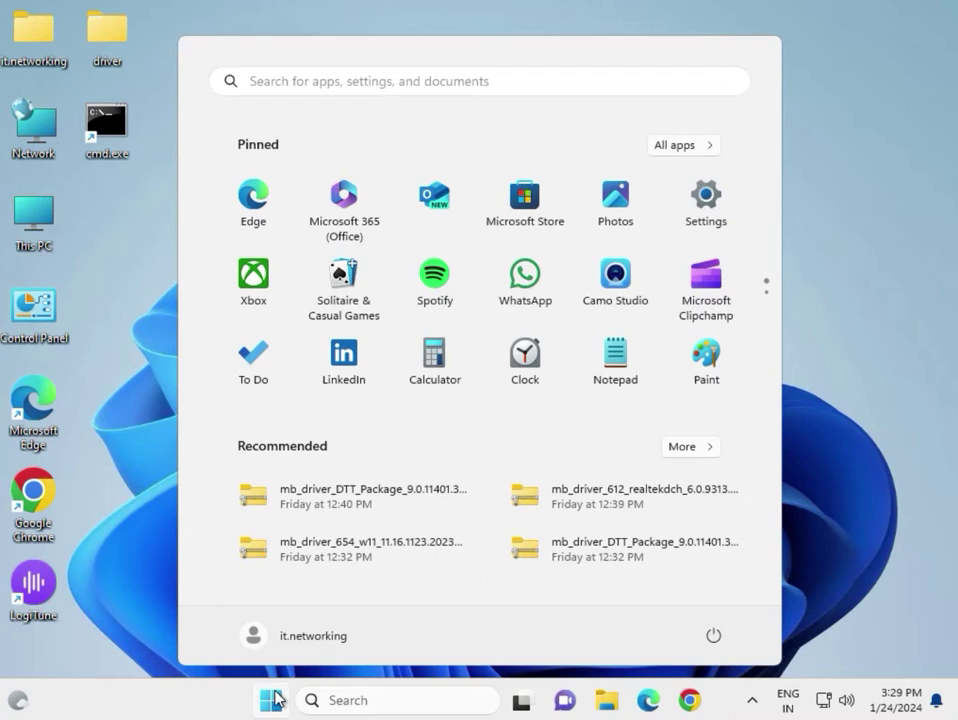
{"action": "type", "text": "ser"}
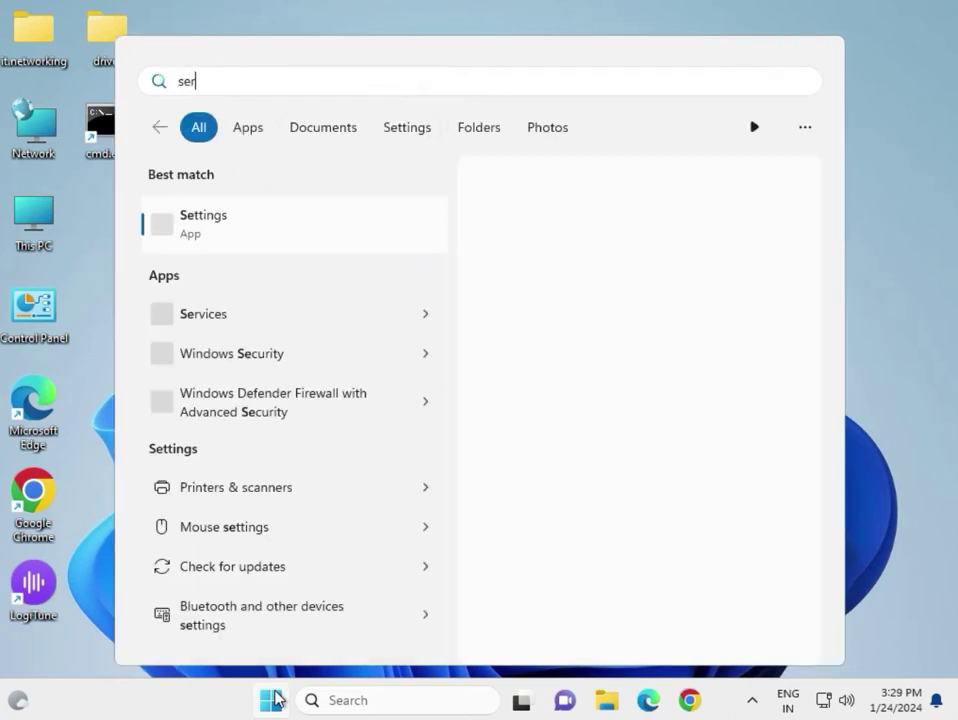
{"action": "type", "text": "vices"}
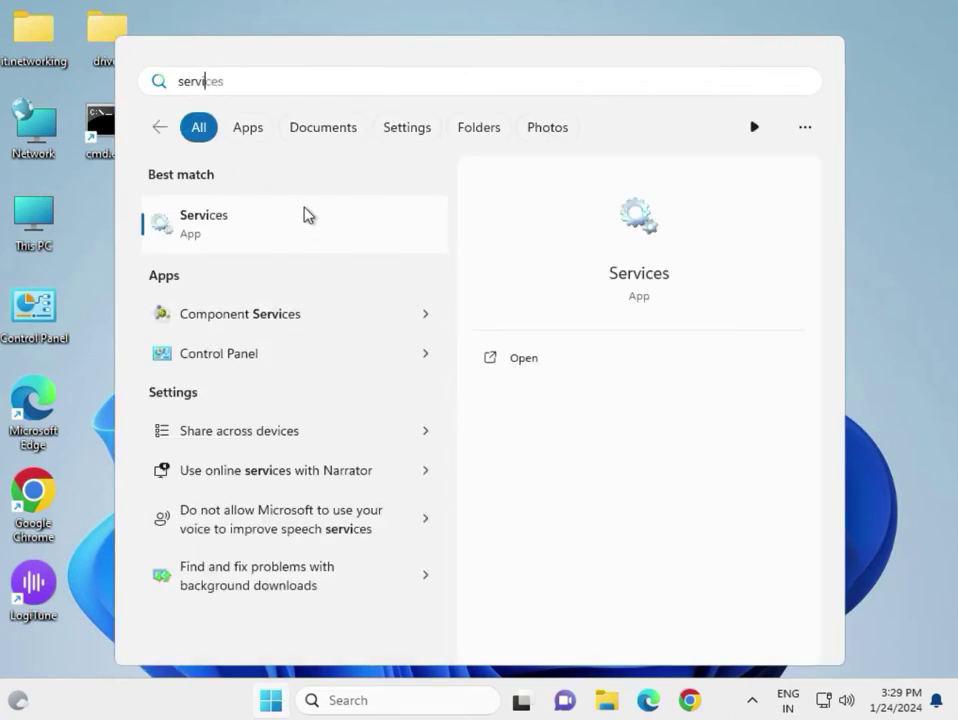
{"action": "right_click", "coordinate": [298, 231]}
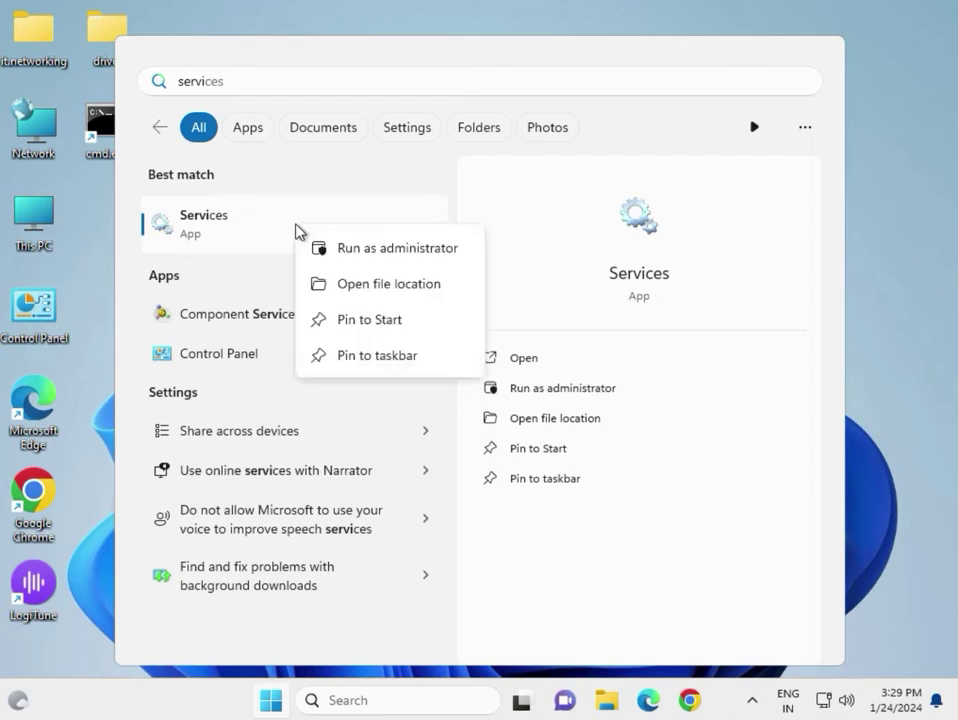
{"action": "key", "text": "Escape"}
{"action": "left_click", "coordinate": [5, 314]}
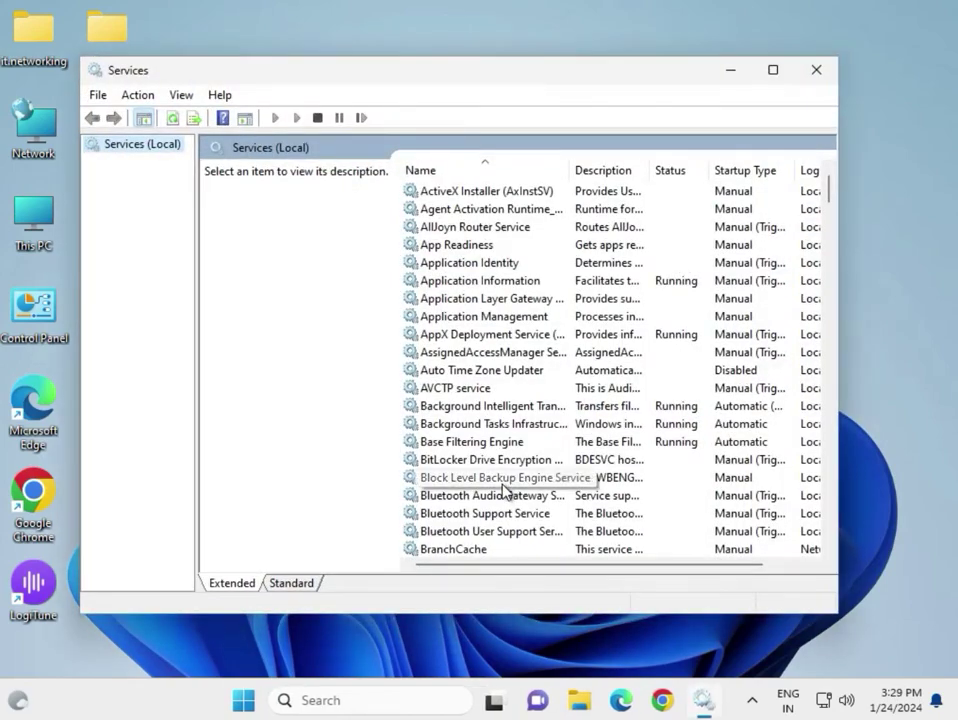
Open the properties of the Volume Shadow Copy service and set its startup type to Automatic.
{"action": "left_click", "coordinate": [468, 448]}
{"action": "key", "text": "v"}
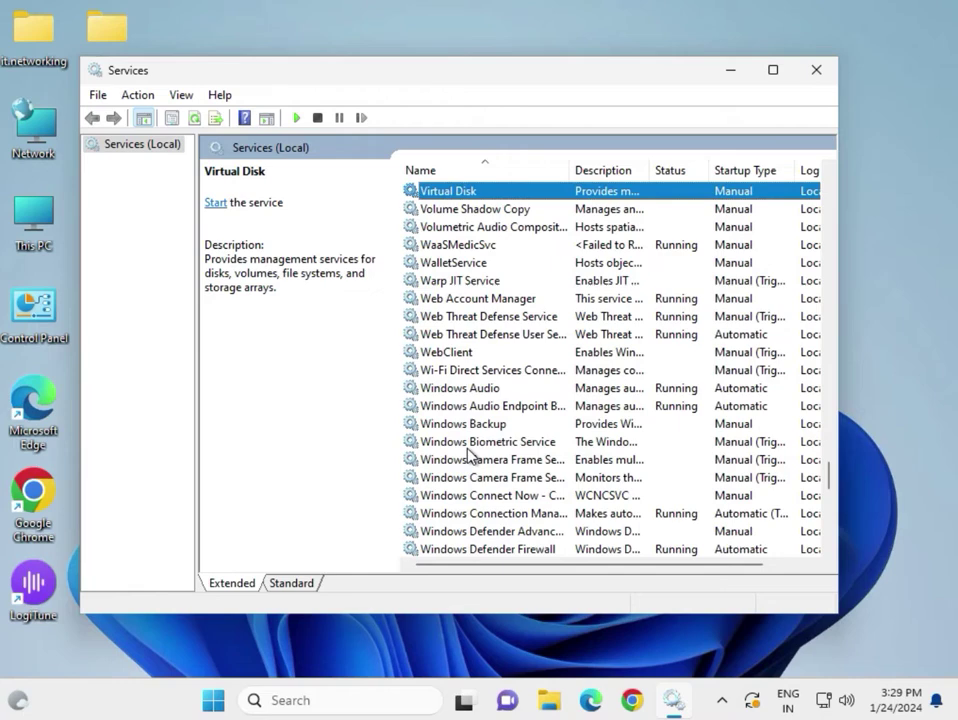
{"action": "left_click", "coordinate": [488, 212]}
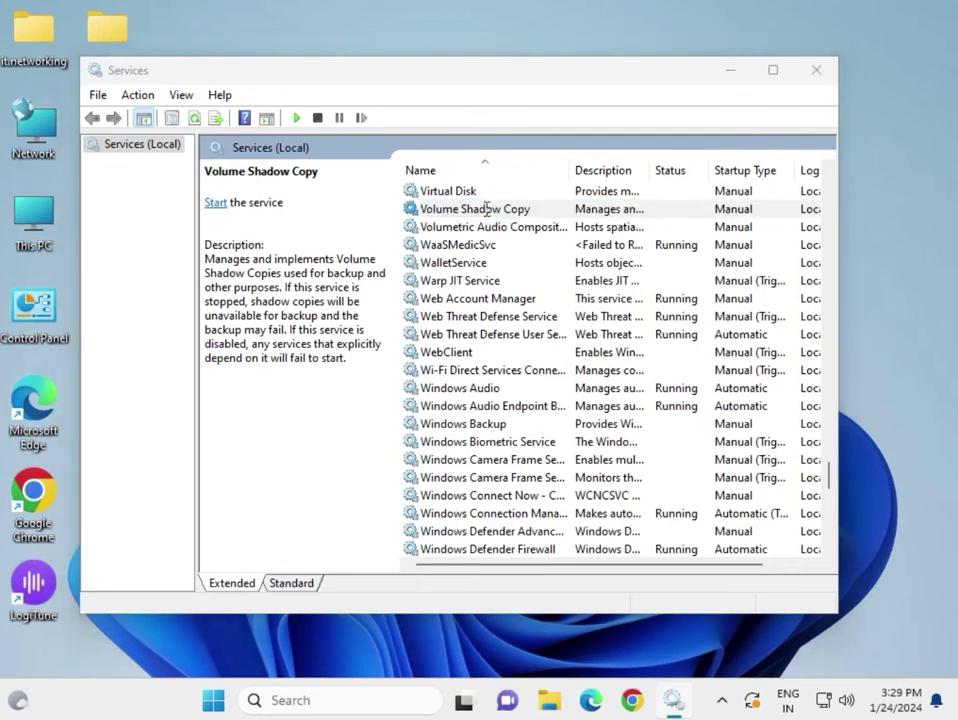
{"action": "double_click", "coordinate": [488, 211]}
{"action": "left_click", "coordinate": [426, 326]}
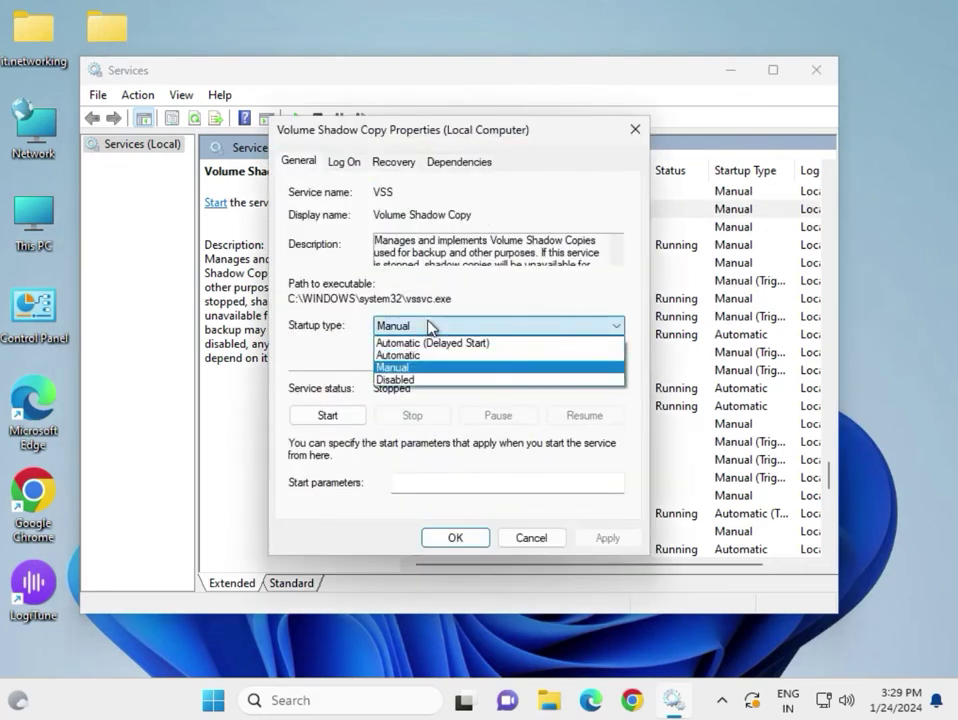
{"action": "left_click", "coordinate": [440, 356]}
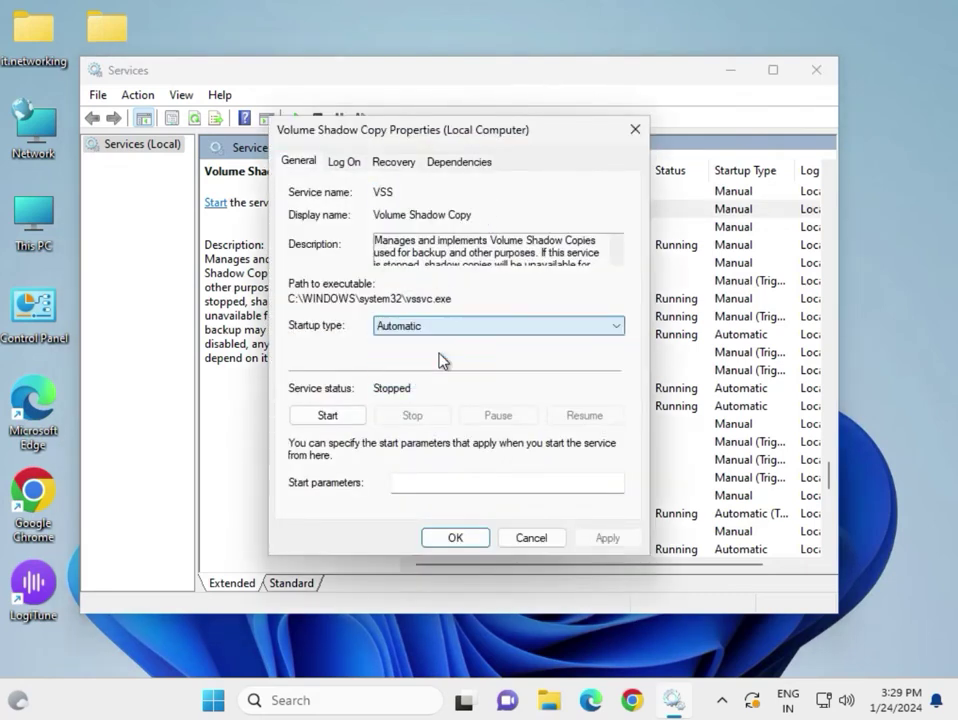
Start the Volume Shadow Copy service, apply its changed properties and close the Services console.
{"action": "left_click", "coordinate": [328, 415]}
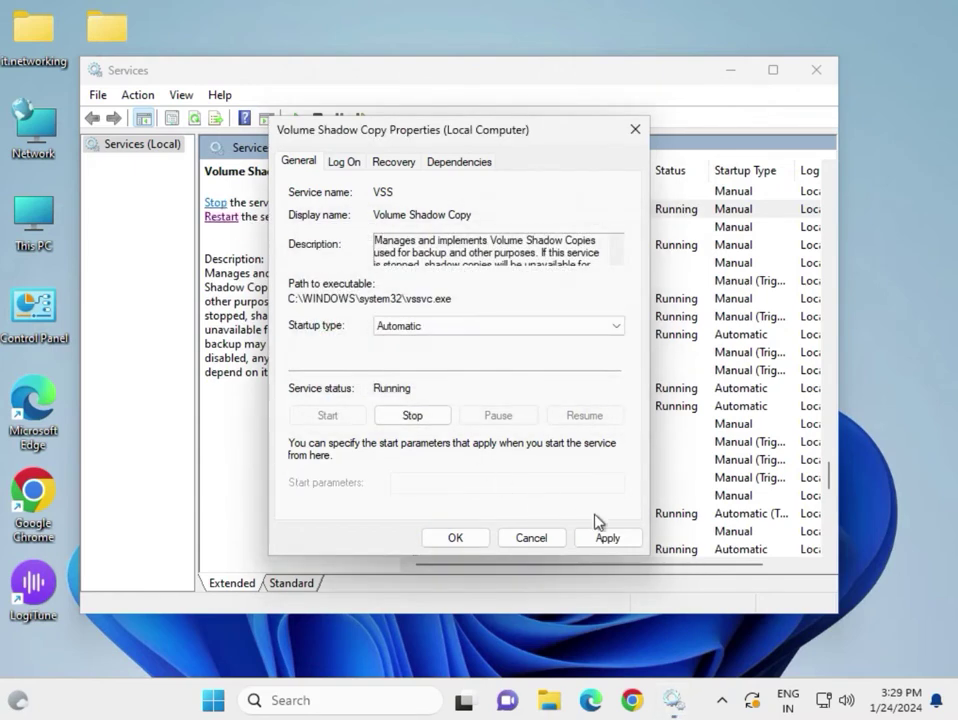
{"action": "left_click", "coordinate": [607, 538]}
{"action": "left_click", "coordinate": [459, 538]}
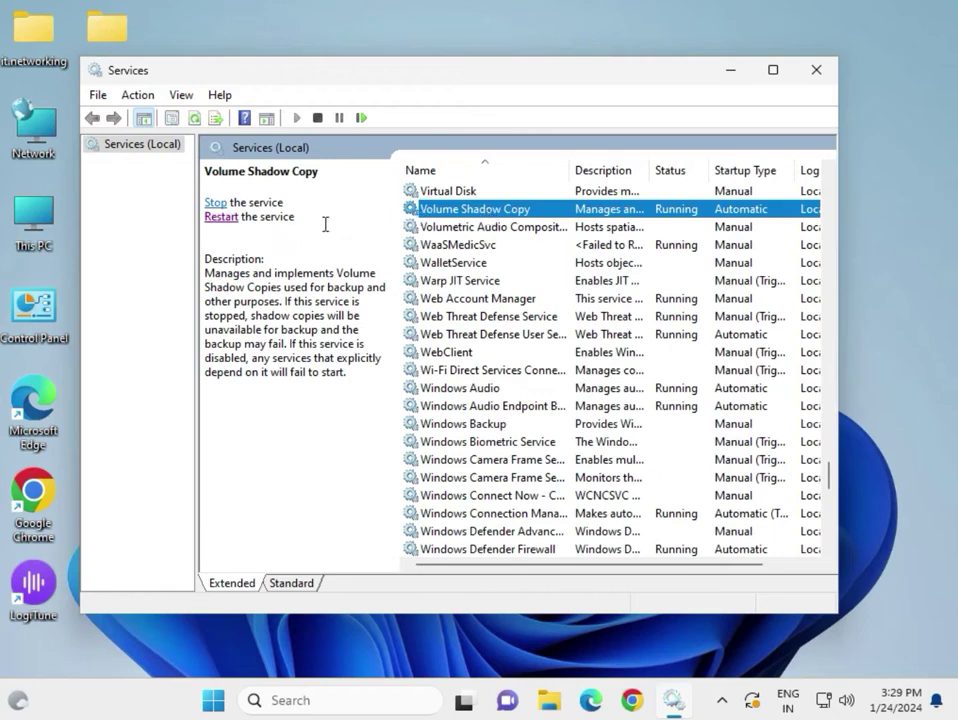
{"action": "left_click", "coordinate": [215, 203]}
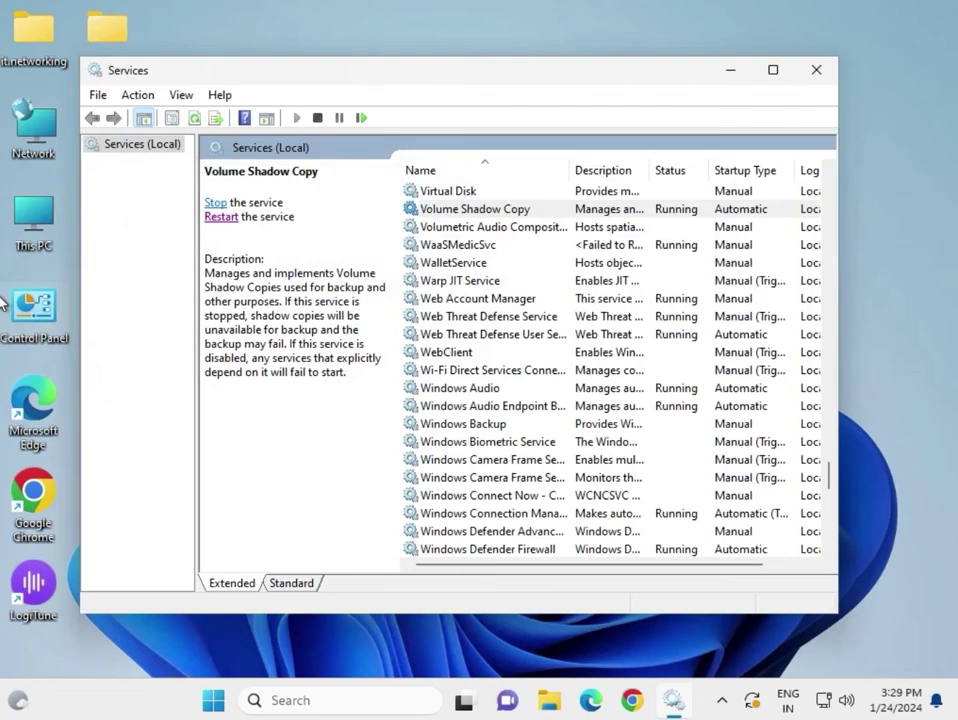
{"action": "left_click", "coordinate": [817, 70]}
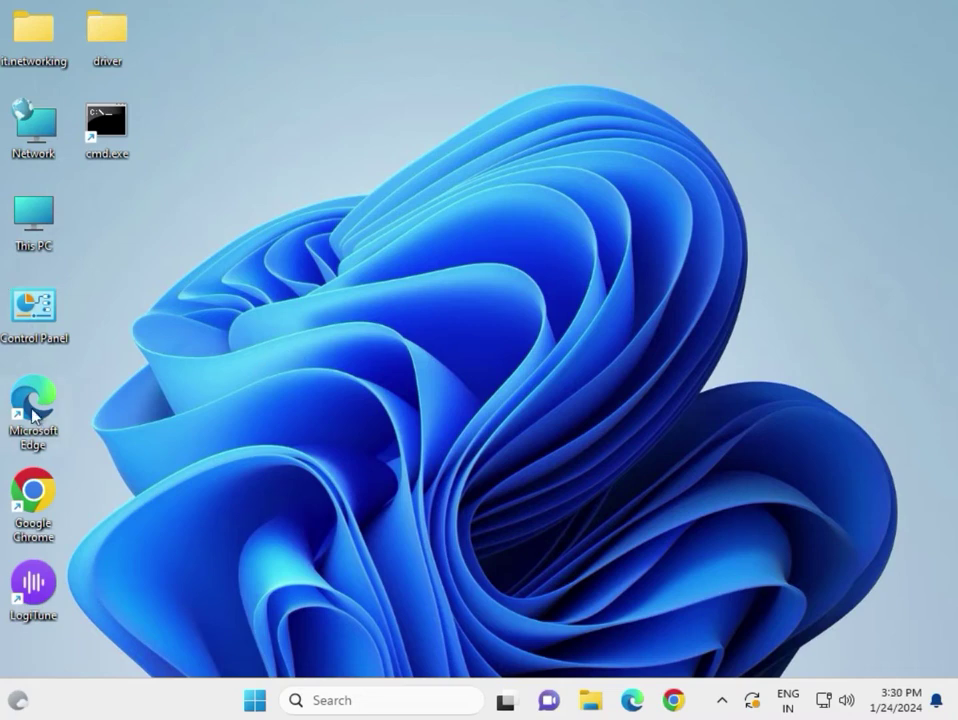
{"action": "left_click", "coordinate": [255, 700]}
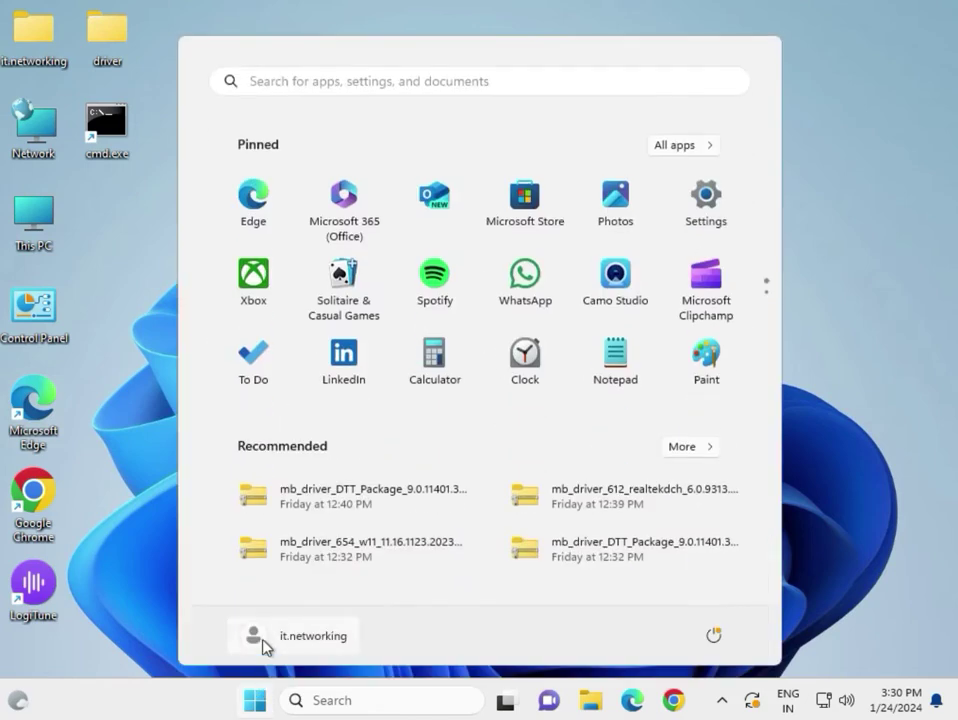
{"action": "type", "text": "cmd"}
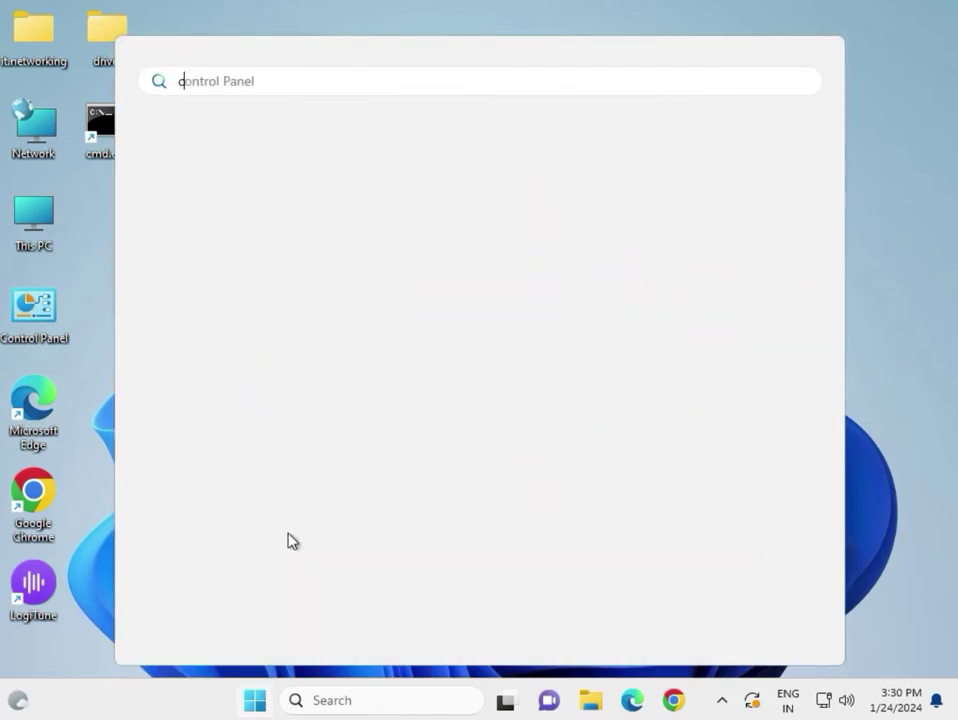
{"action": "left_click", "coordinate": [297, 240]}
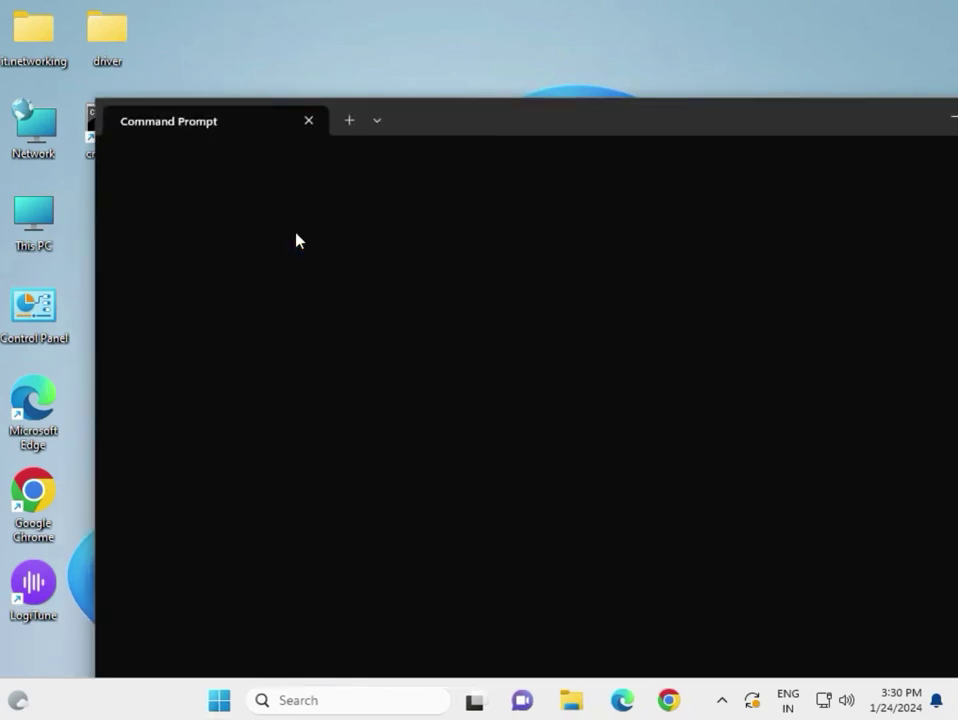
{"action": "left_click_drag", "start_coordinate": [835, 125], "coordinate": [694, 106]}
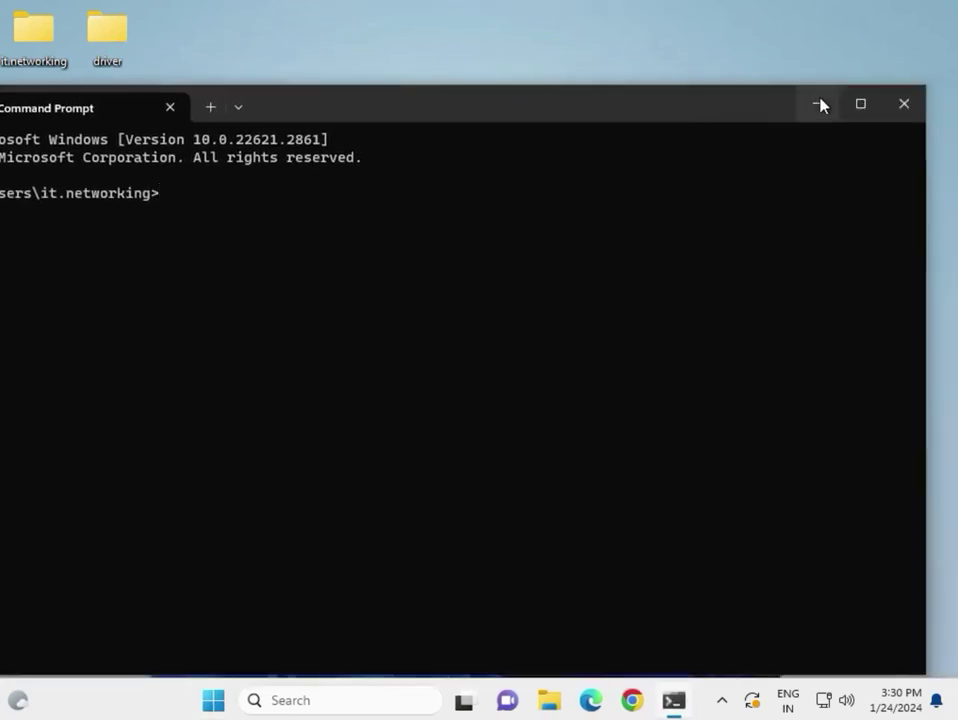
{"action": "left_click", "coordinate": [903, 99]}
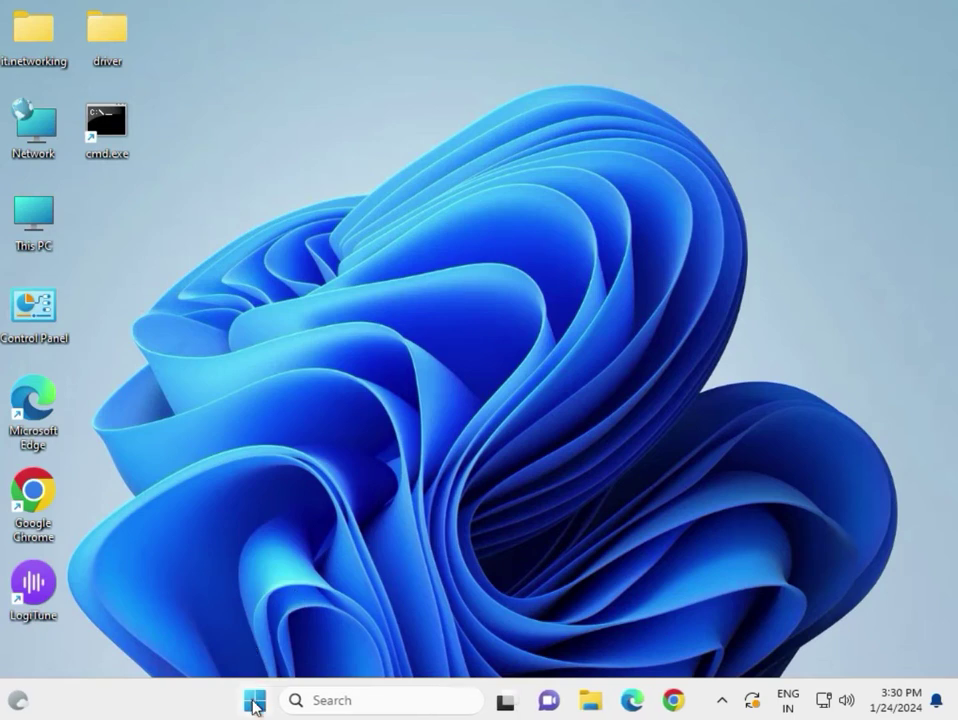
Search for cmd and launch Command Prompt as administrator, approving the elevation request.
{"action": "left_click", "coordinate": [253, 701]}
{"action": "type", "text": "cmd"}
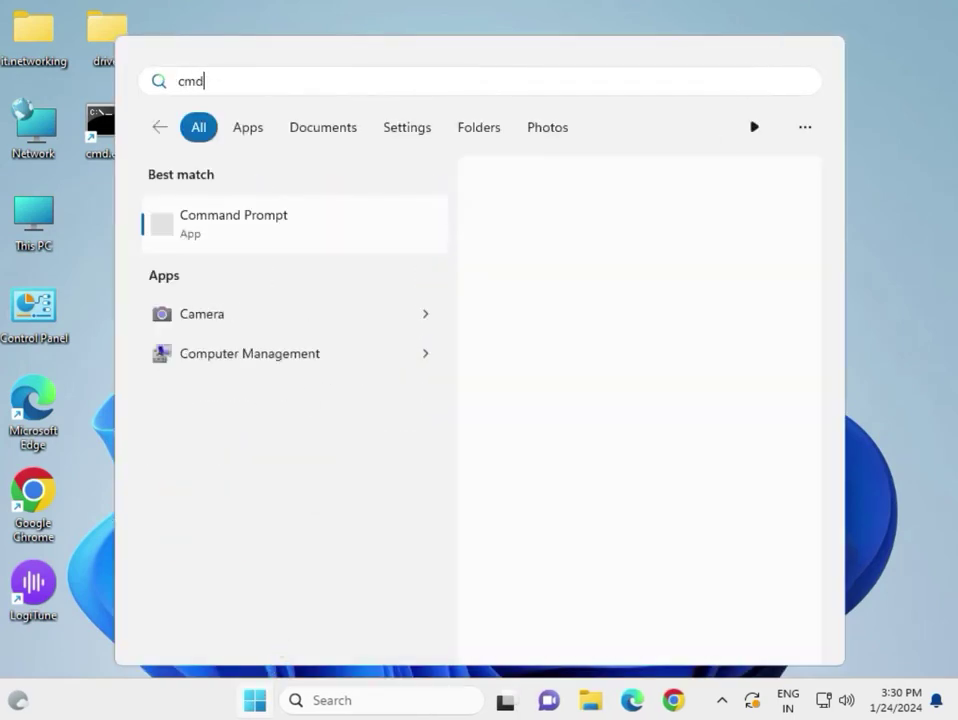
{"action": "right_click", "coordinate": [330, 225]}
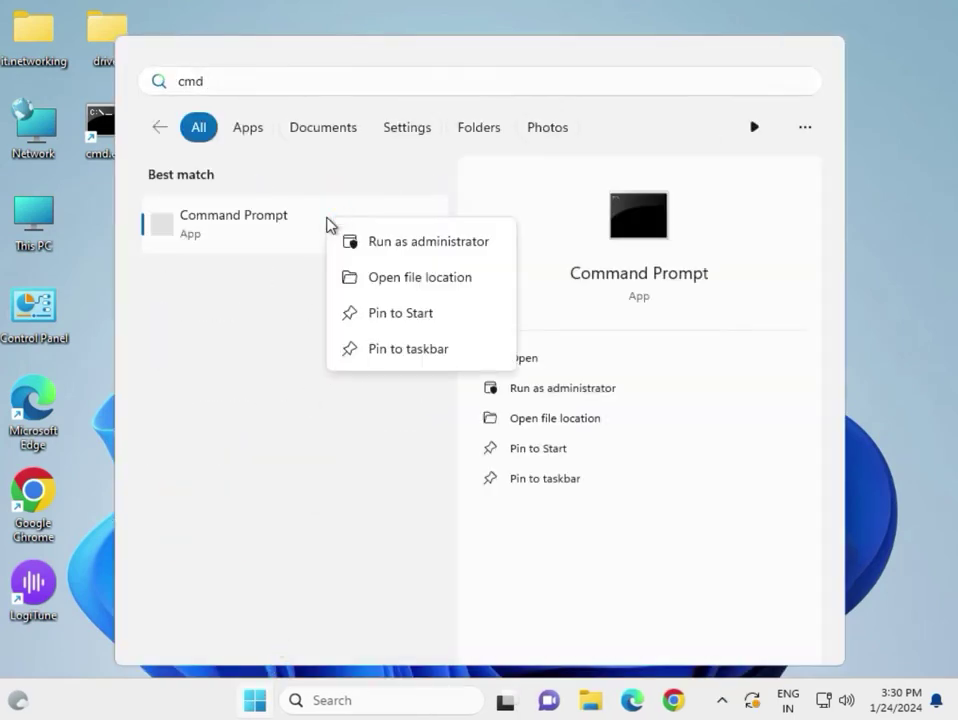
{"action": "left_click", "coordinate": [377, 252]}
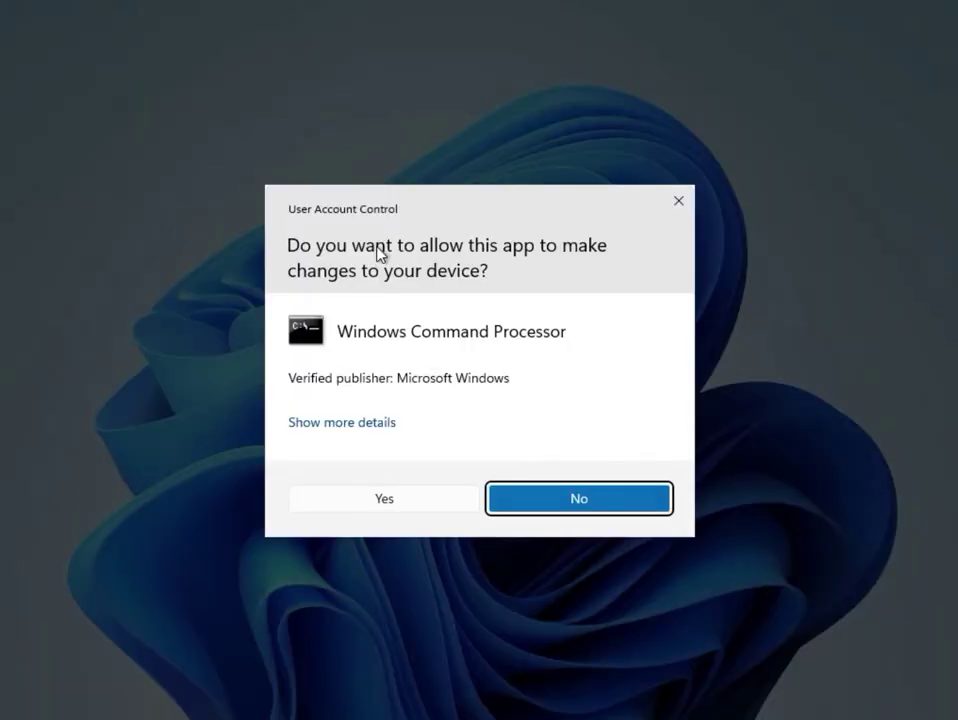
{"action": "left_click", "coordinate": [455, 500]}
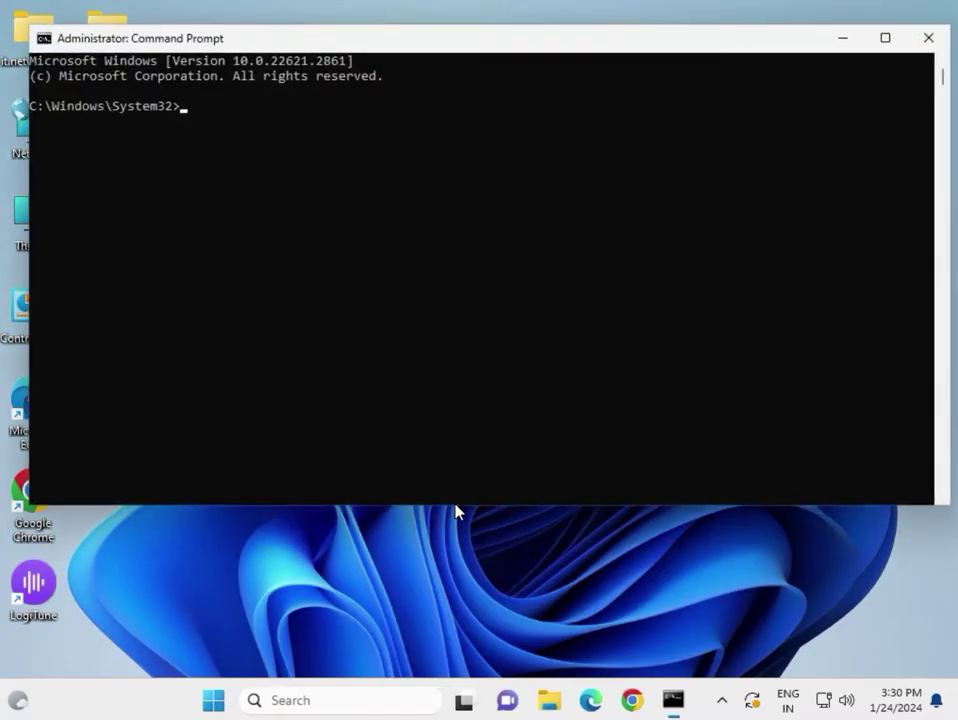
Run the command "reagentc /boottore" and close the Command Prompt window.
{"action": "type", "text": "re"}
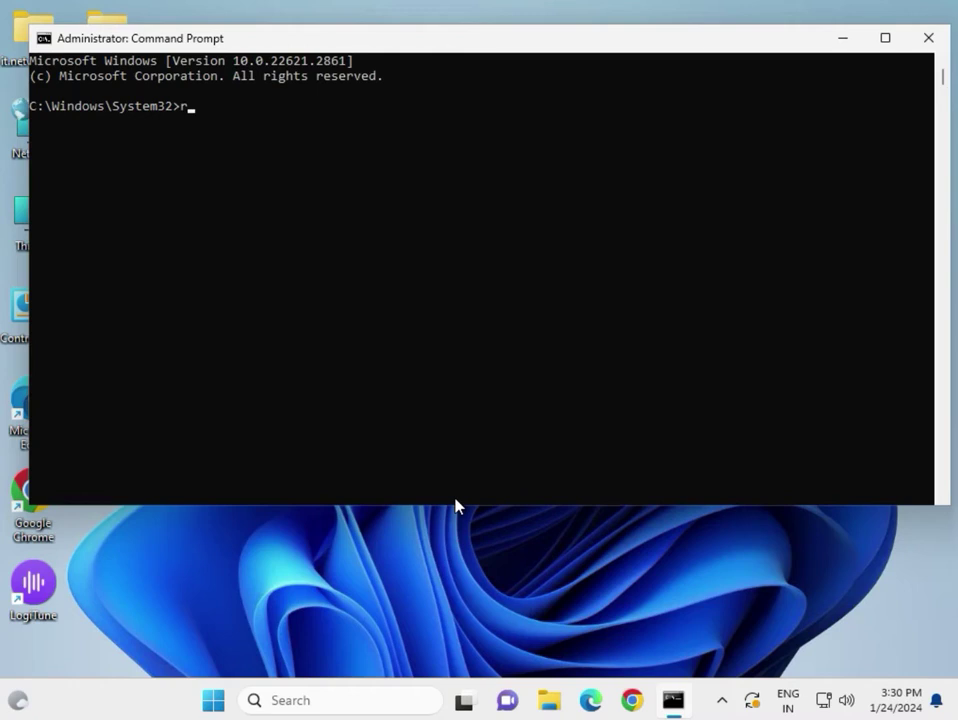
{"action": "type", "text": "agentc /boottore"}
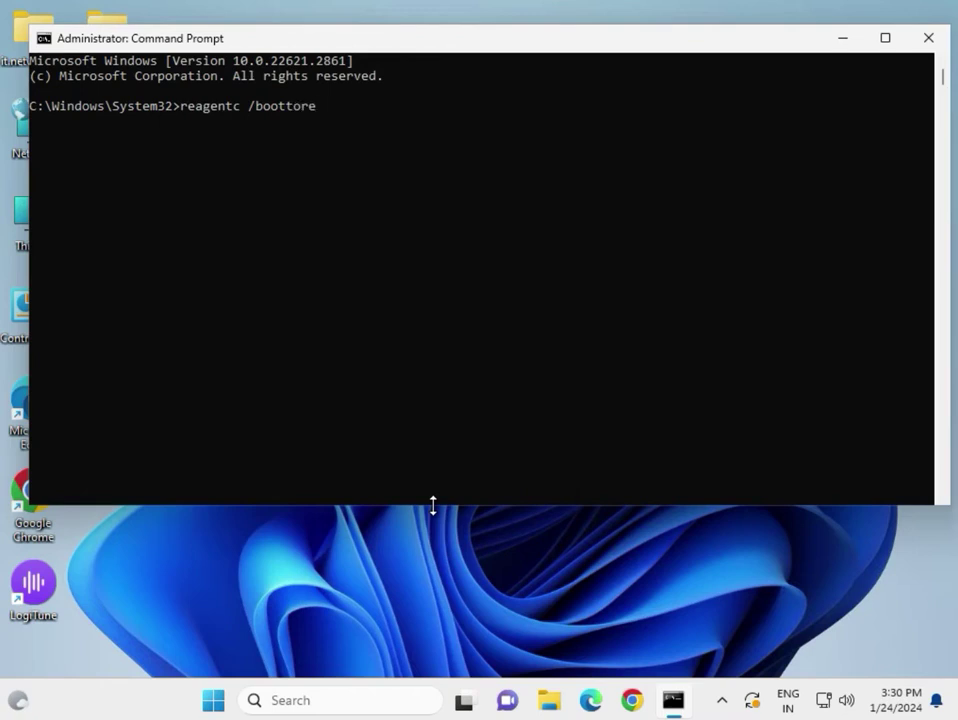
{"action": "key", "text": "Return"}
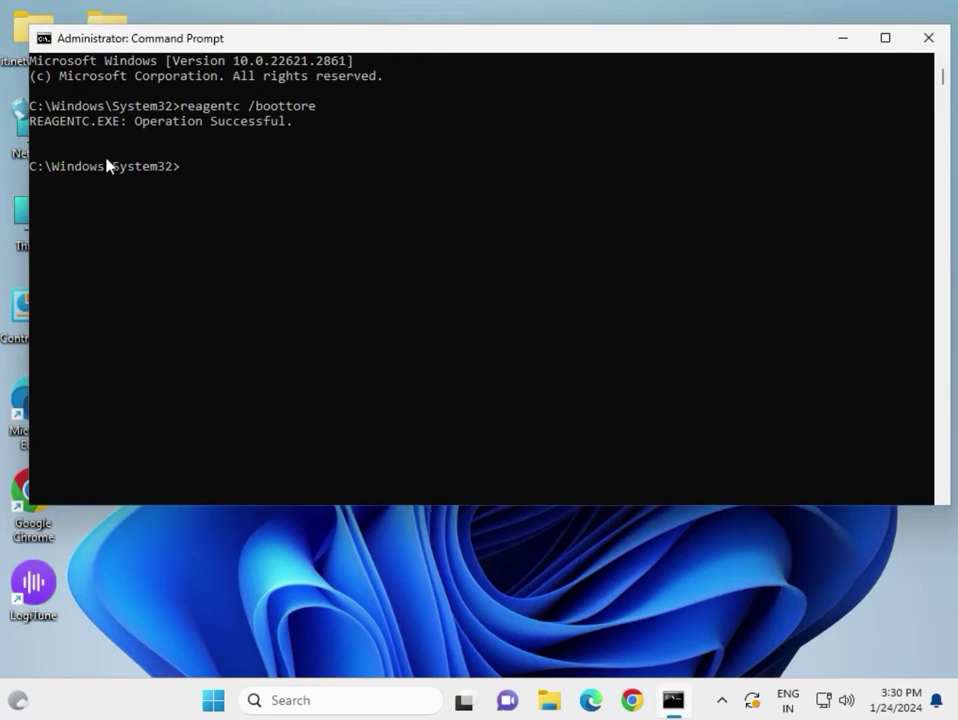
{"action": "left_click_drag", "start_coordinate": [130, 120], "coordinate": [295, 122]}
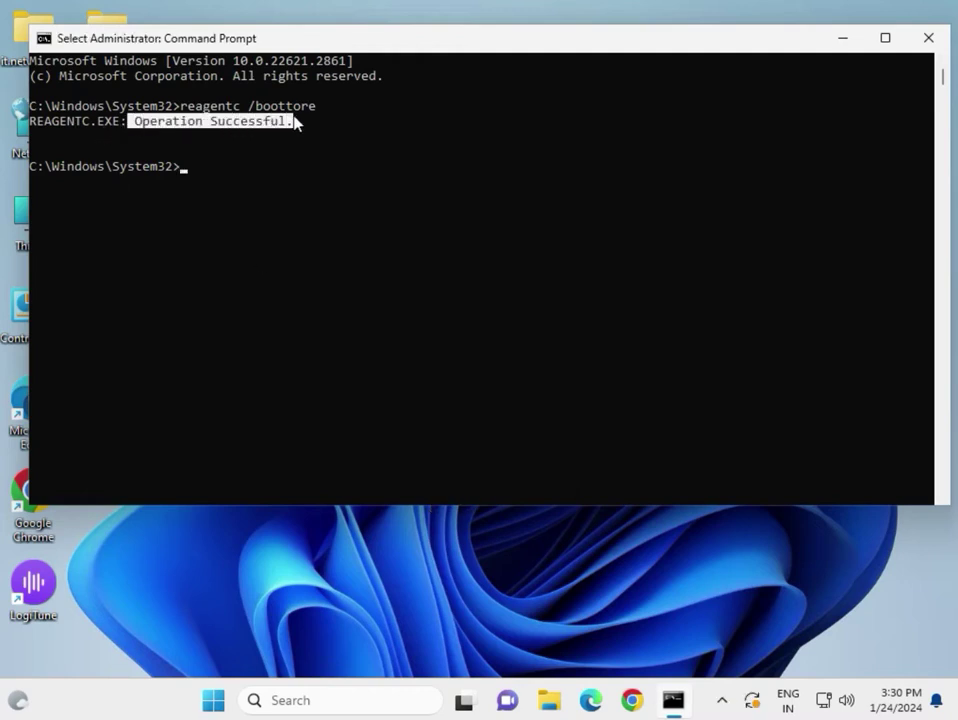
{"action": "left_click", "coordinate": [924, 40]}
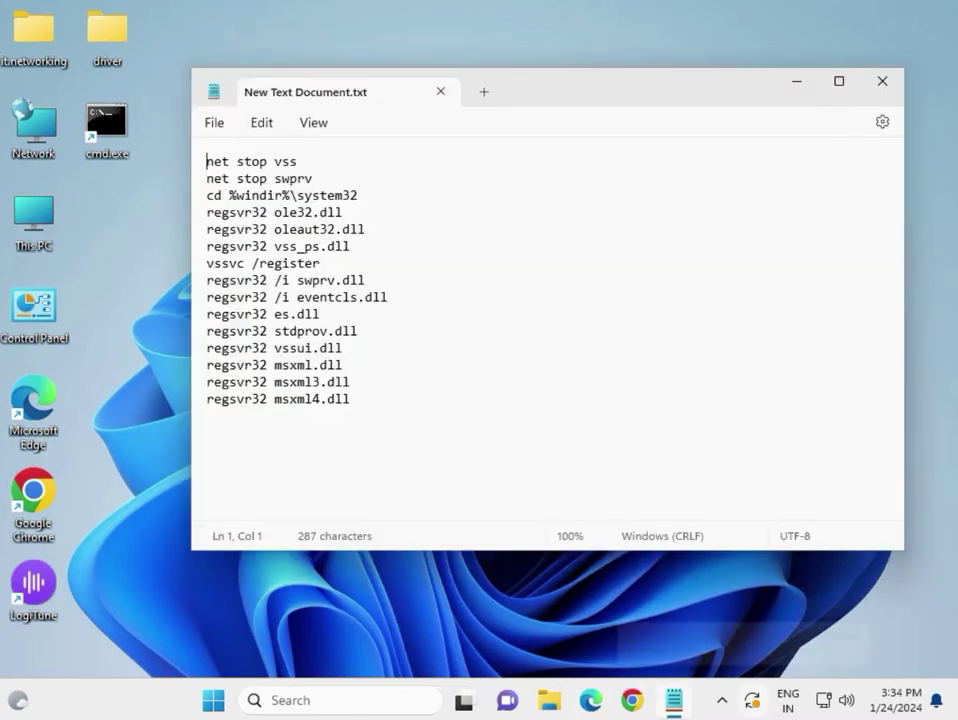
Open another Command Prompt as administrator and move its window down so the first commands in New Text Document.txt show.
{"action": "left_click_drag", "start_coordinate": [352, 398], "coordinate": [186, 163]}
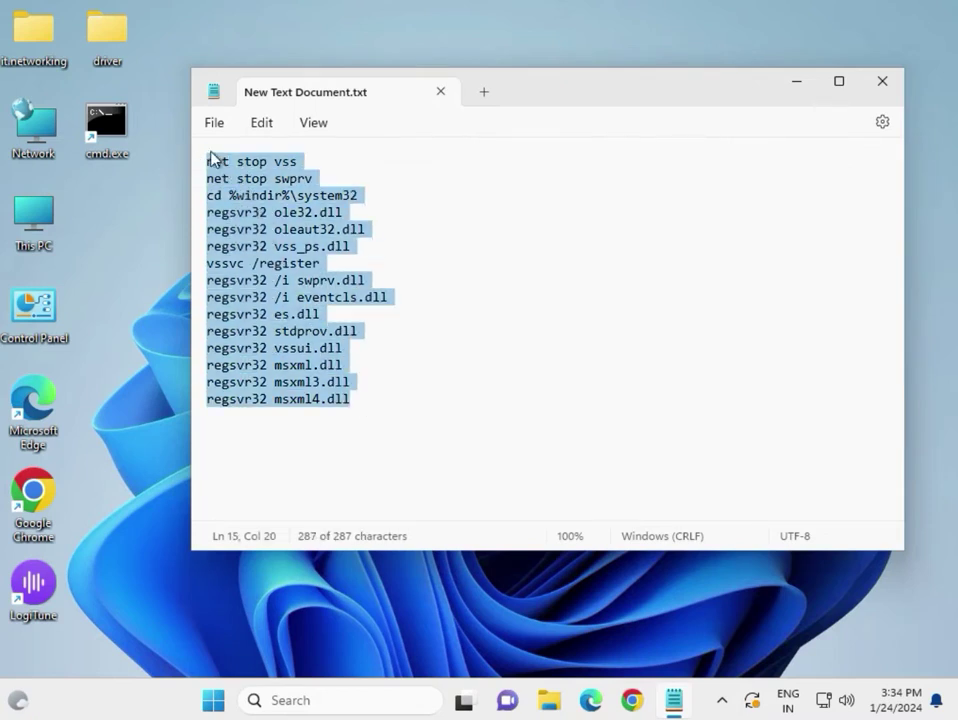
{"action": "left_click", "coordinate": [215, 695]}
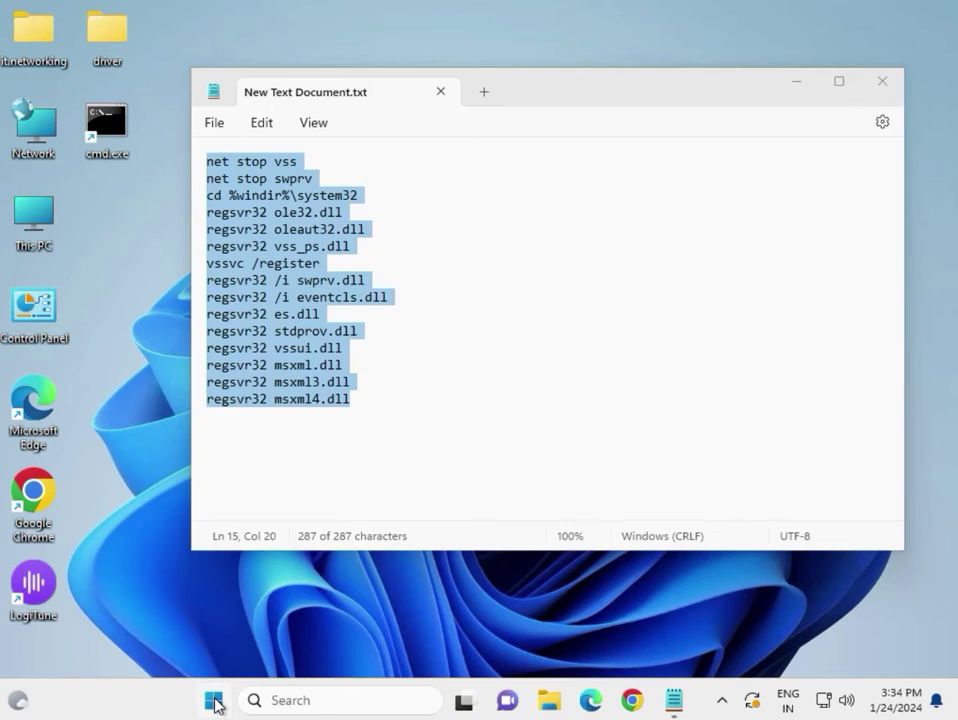
{"action": "type", "text": "cmd"}
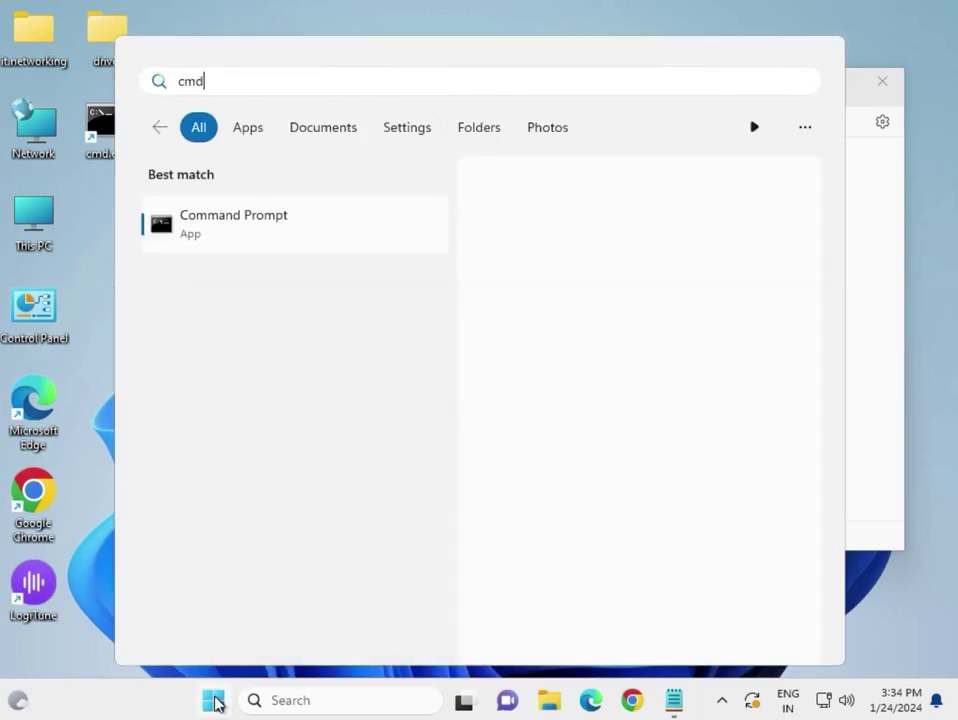
{"action": "right_click", "coordinate": [277, 241]}
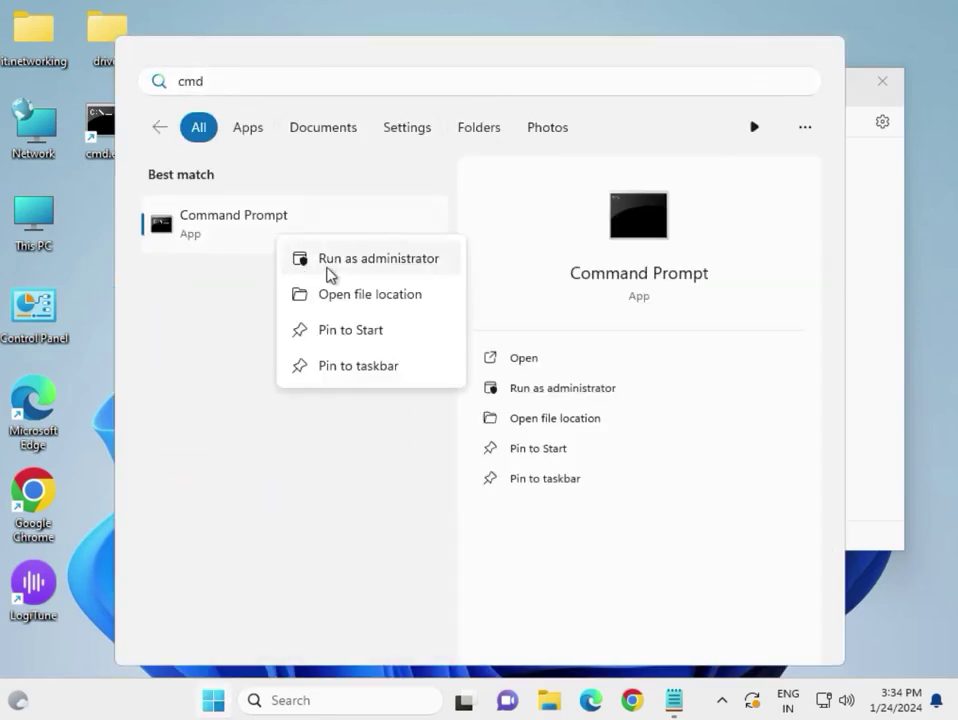
{"action": "left_click", "coordinate": [337, 262]}
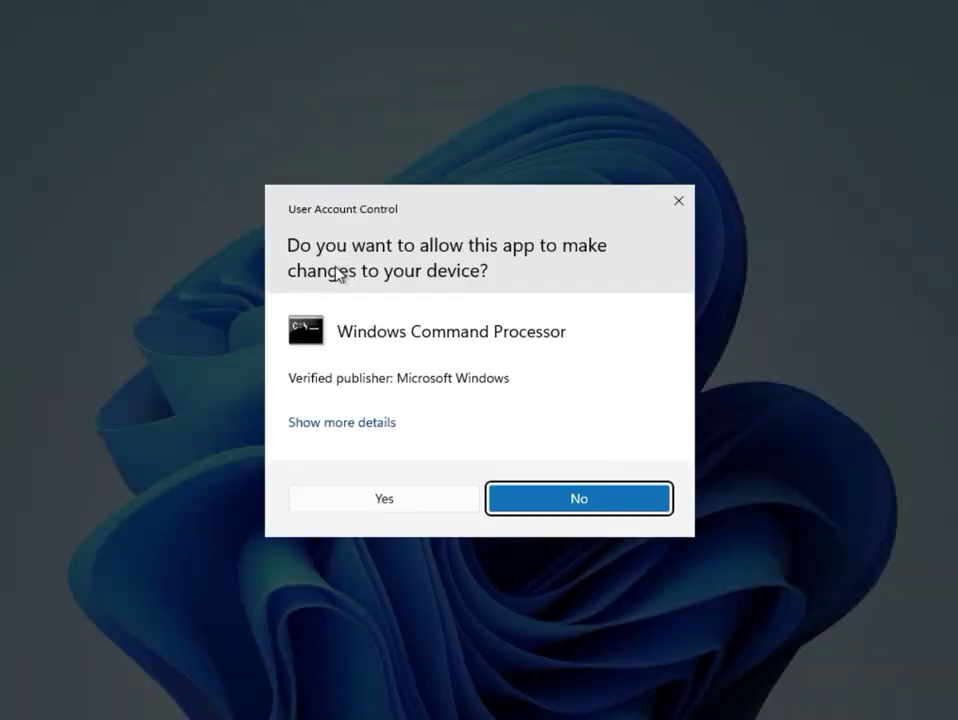
{"action": "left_click", "coordinate": [392, 503]}
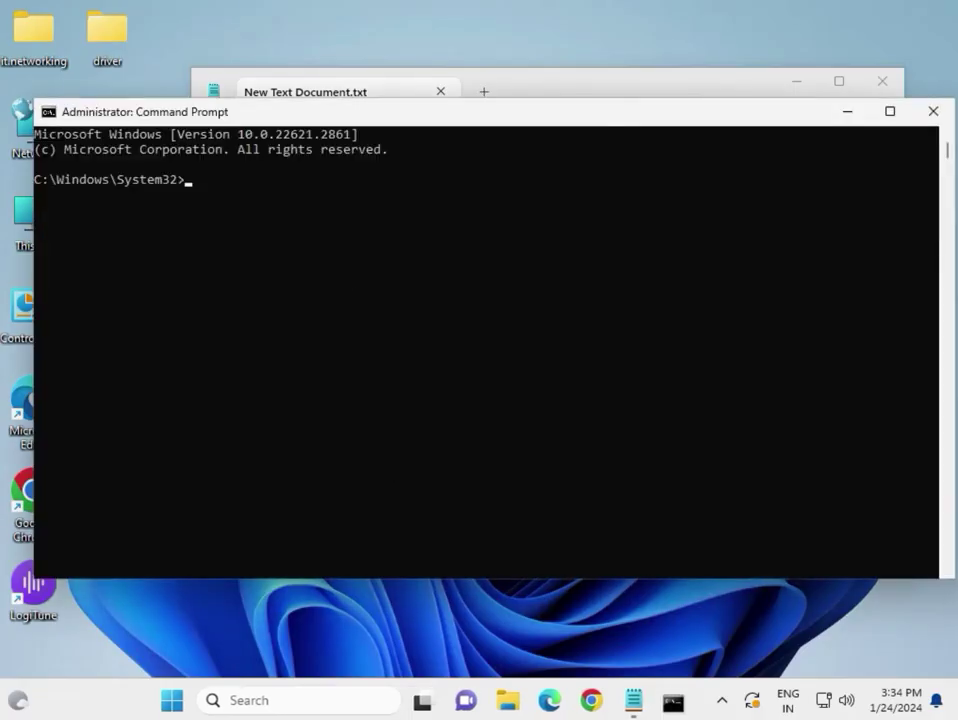
{"action": "left_click_drag", "start_coordinate": [436, 115], "coordinate": [436, 224]}
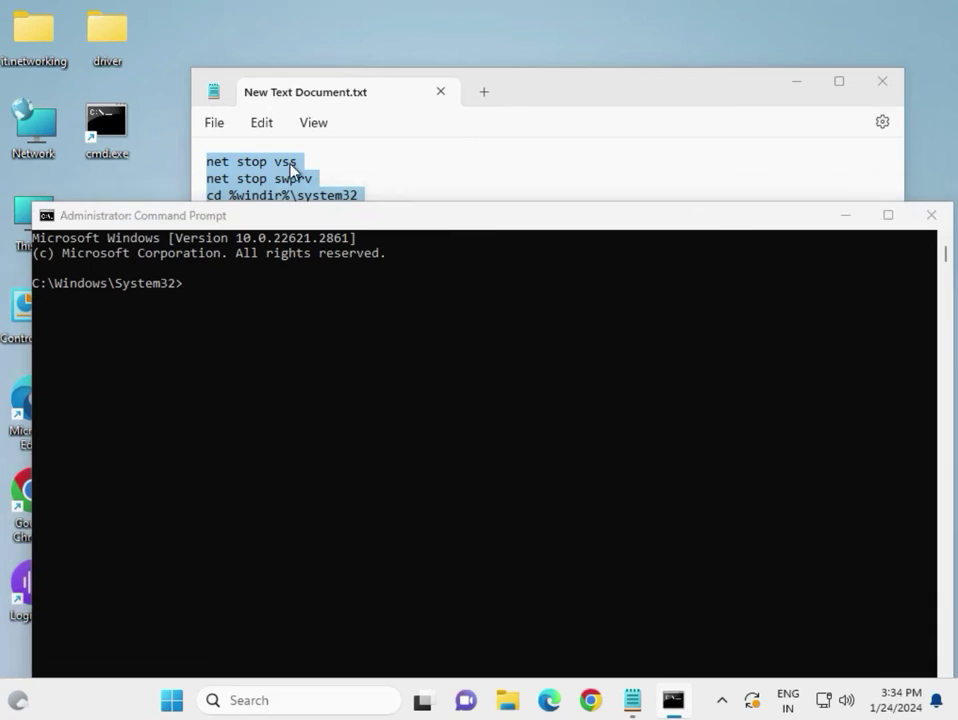
Copy the "net stop vss" line from New Text Document.txt and return to the elevated Command Prompt.
{"action": "left_click", "coordinate": [298, 168]}
{"action": "left_click_drag", "start_coordinate": [298, 168], "coordinate": [208, 170]}
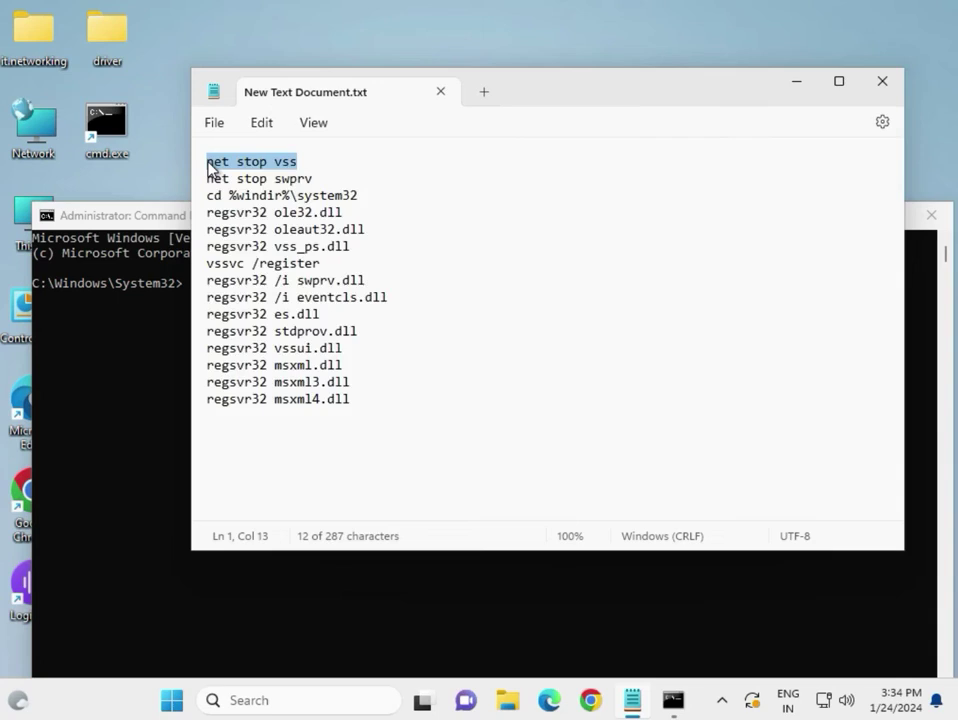
{"action": "right_click", "coordinate": [210, 168]}
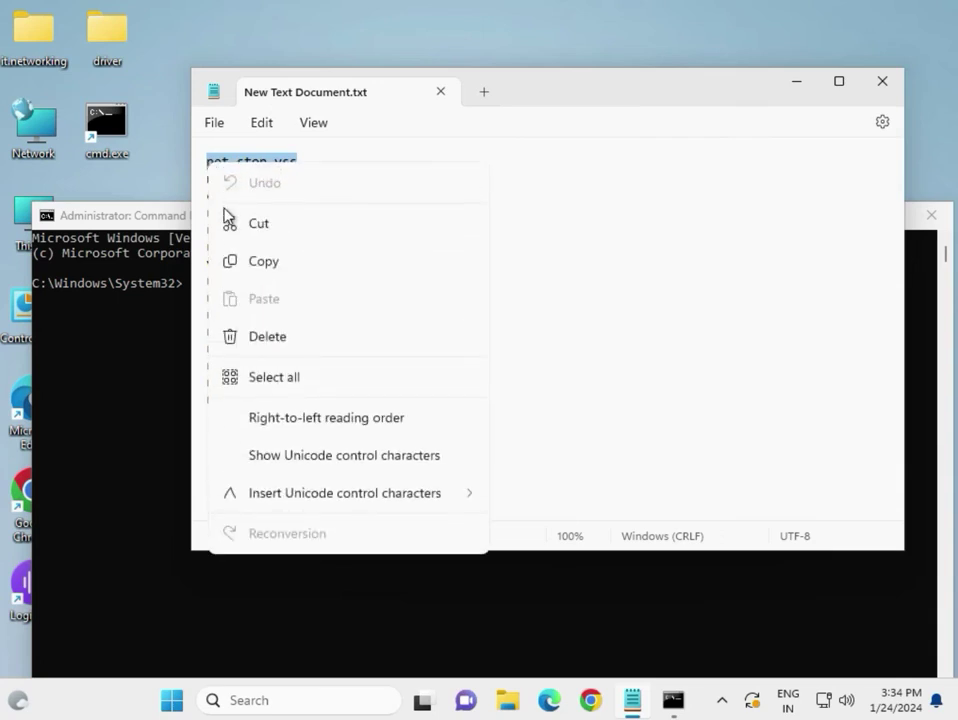
{"action": "left_click", "coordinate": [254, 263]}
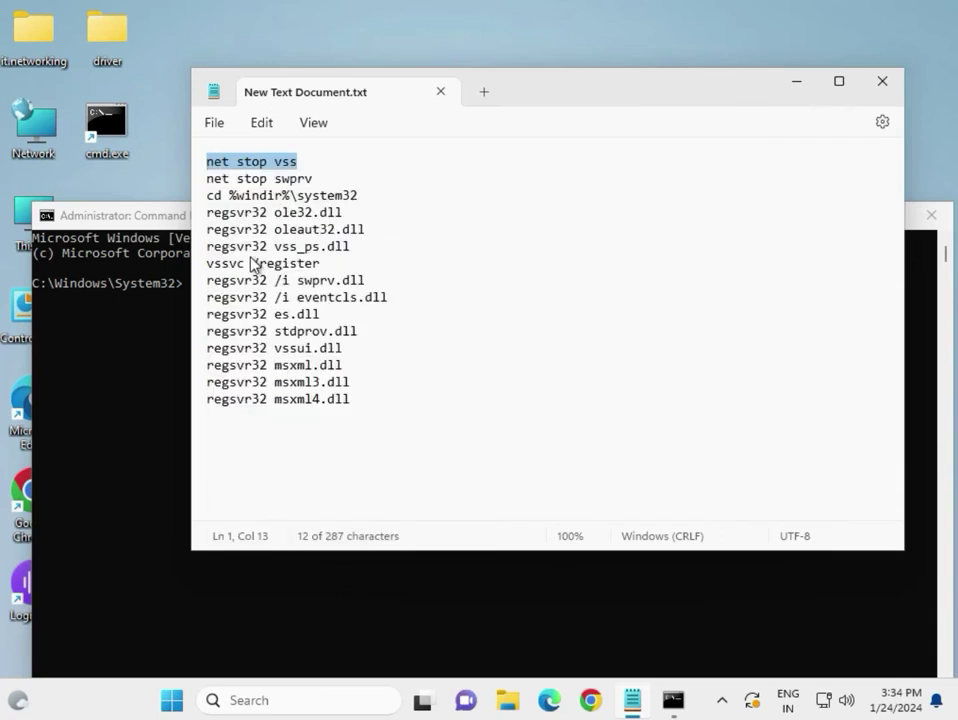
{"action": "left_click", "coordinate": [182, 292]}
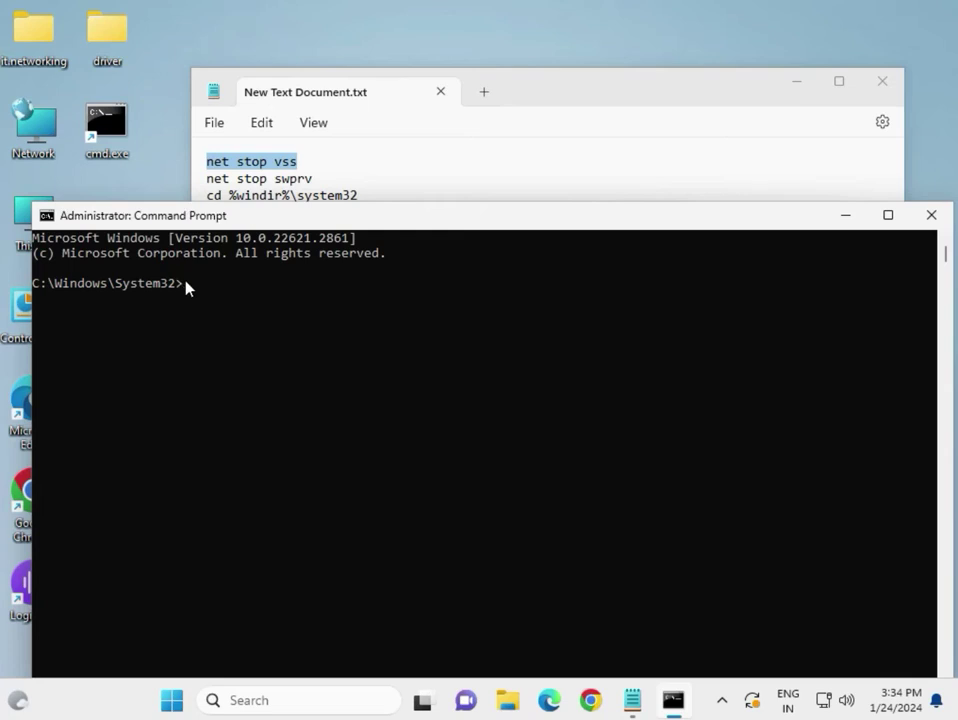
{"action": "left_click", "coordinate": [185, 287]}
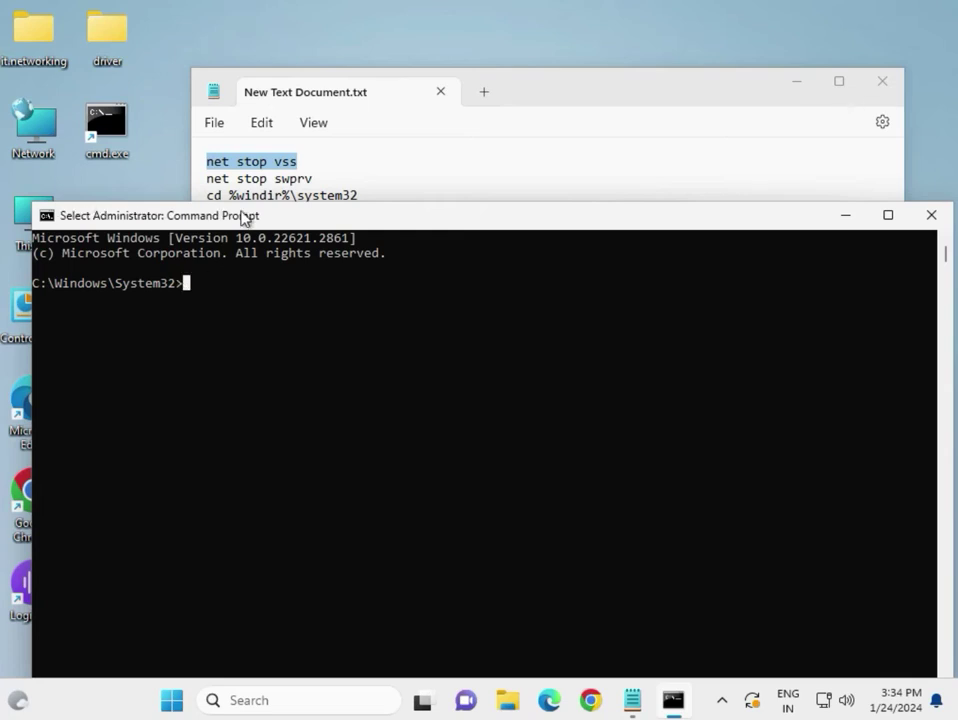
Paste "net stop vss" into the elevated Command Prompt and run it to stop the Volume Shadow Copy service.
{"action": "left_click", "coordinate": [247, 162]}
{"action": "left_click_drag", "start_coordinate": [297, 162], "coordinate": [209, 168]}
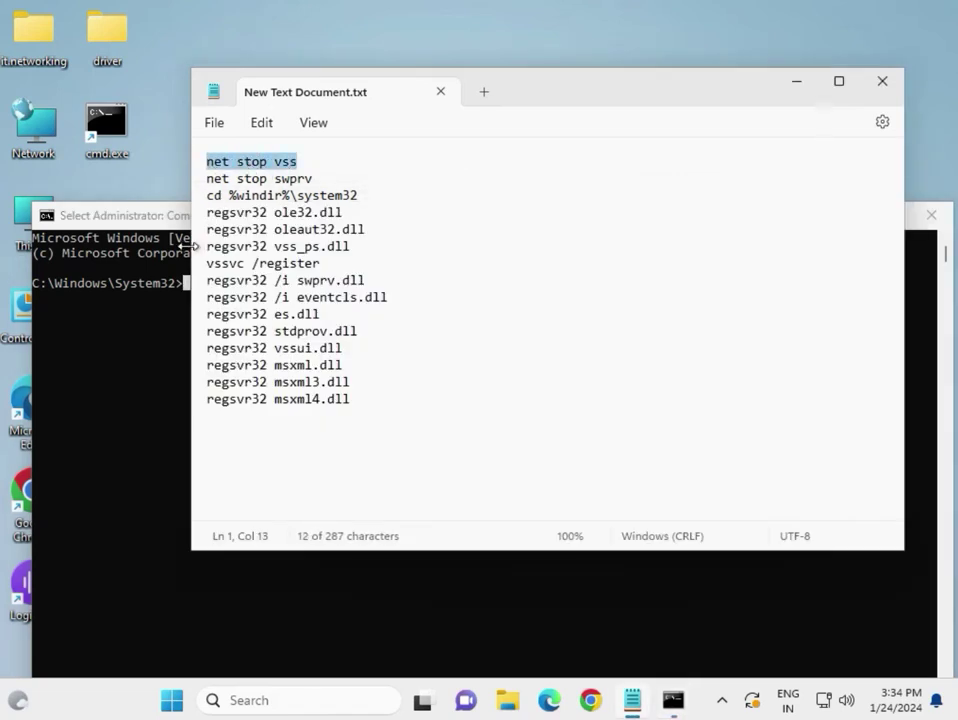
{"action": "left_click", "coordinate": [180, 323]}
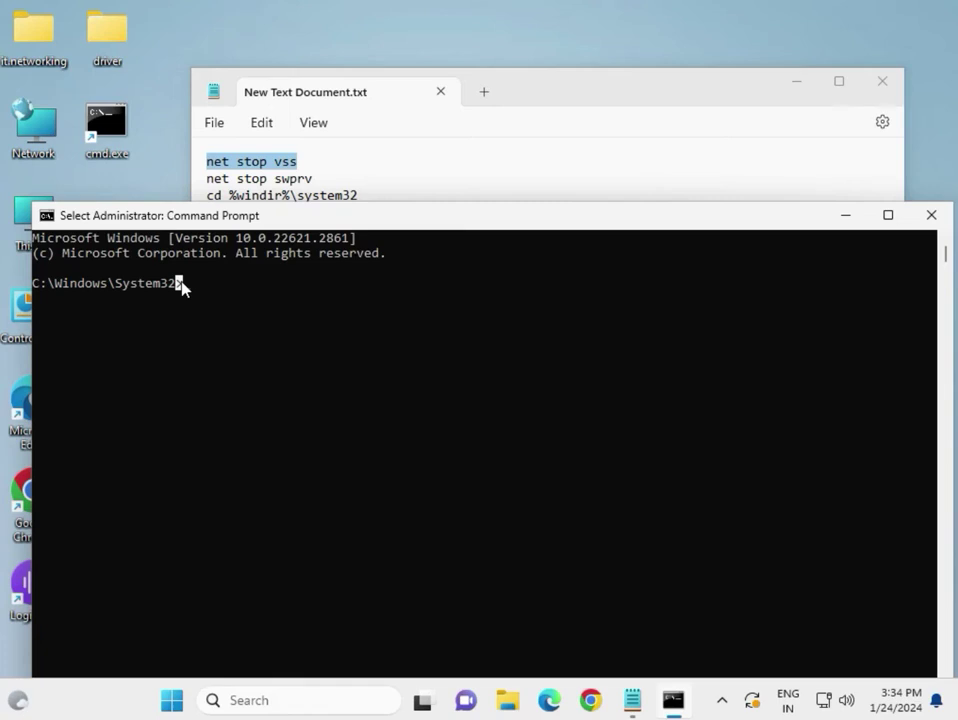
{"action": "right_click", "coordinate": [187, 289]}
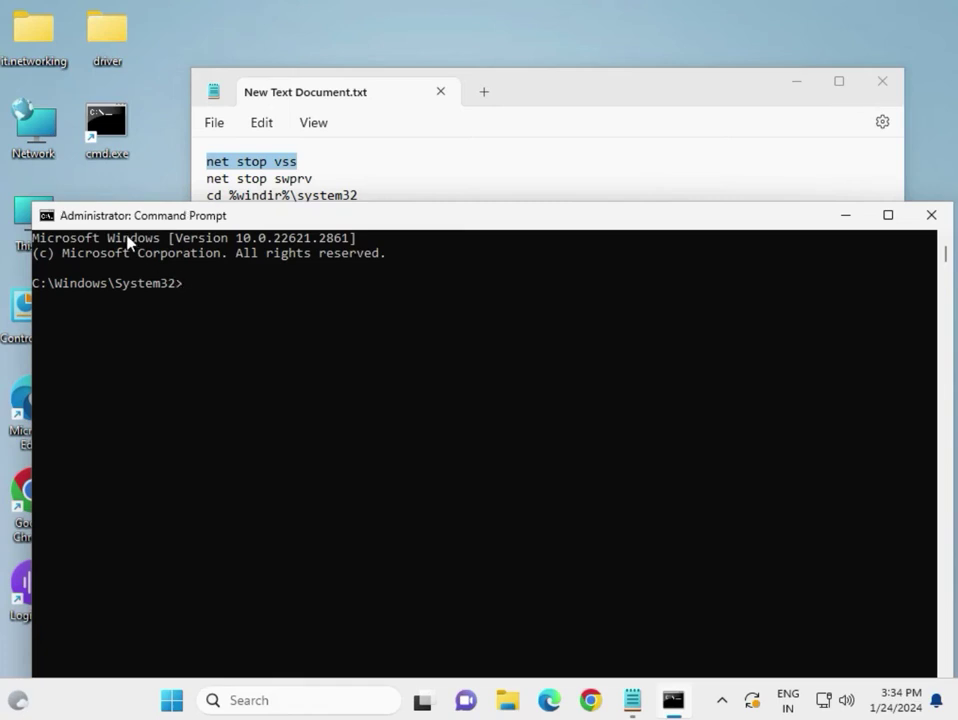
{"action": "right_click", "coordinate": [104, 219]}
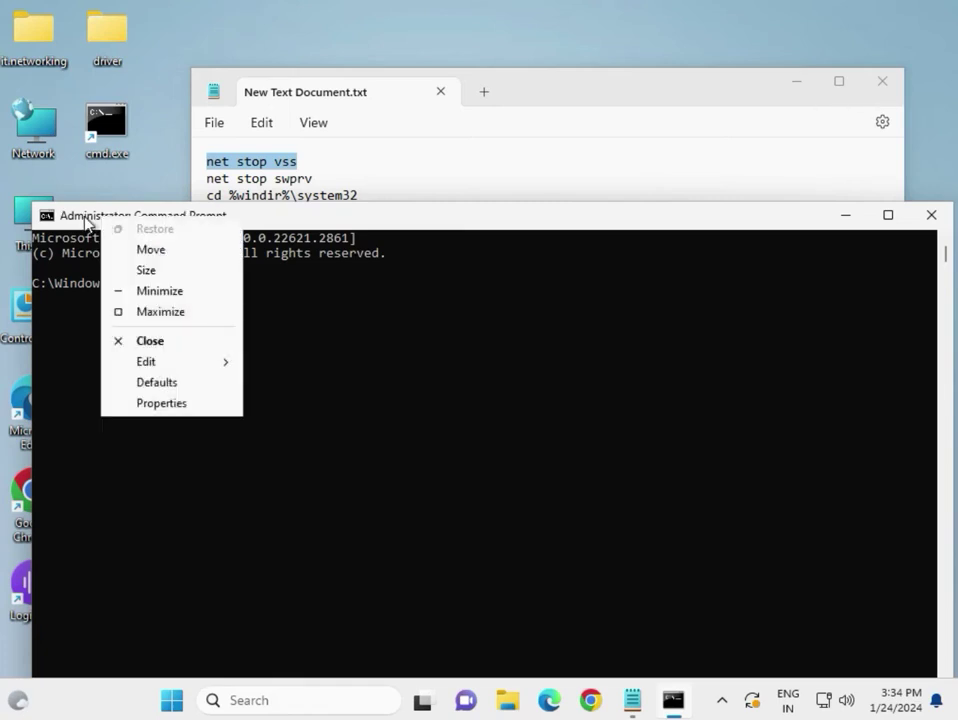
{"action": "left_click", "coordinate": [86, 221]}
{"action": "right_click", "coordinate": [84, 220]}
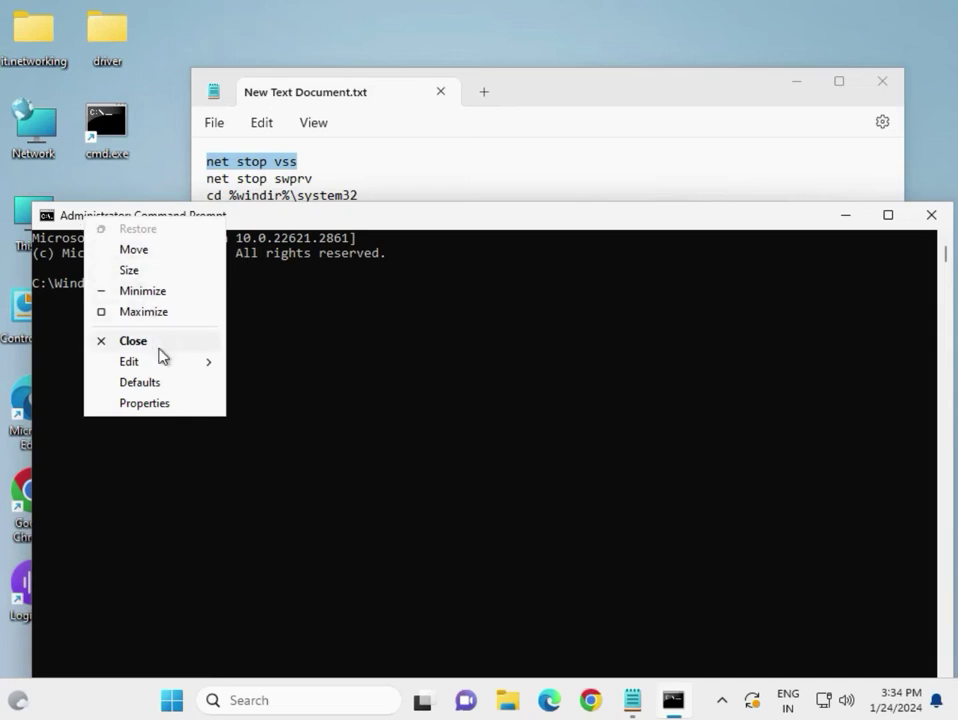
{"action": "mouse_move", "coordinate": [203, 367]}
{"action": "left_click", "coordinate": [266, 406]}
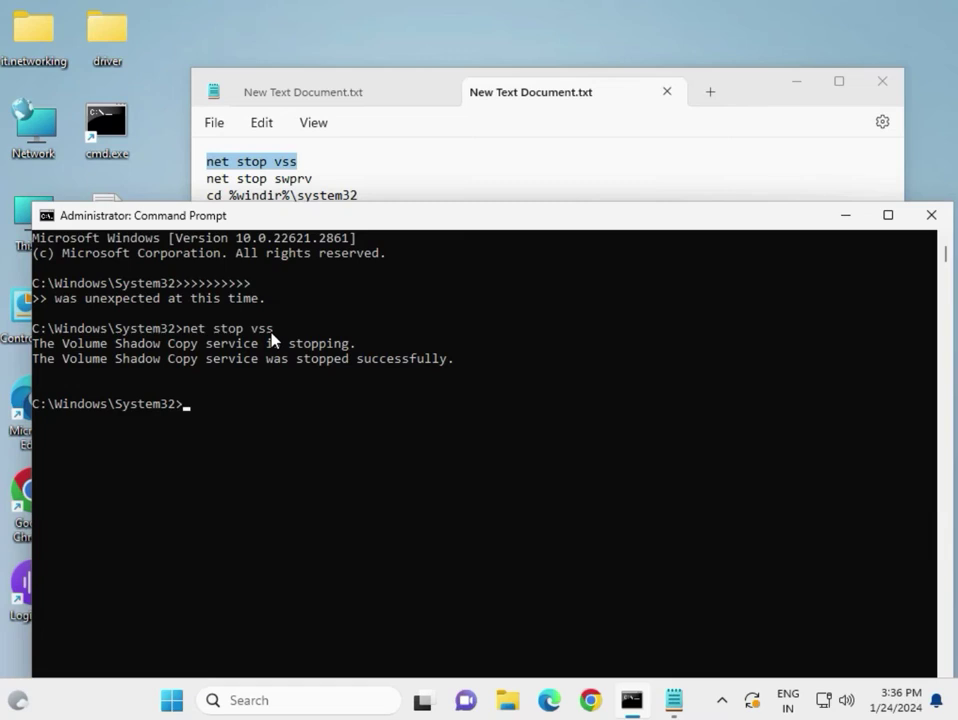
Paste "net stop vss" again, change the service name to swprv and run "net stop swprv".
{"action": "left_click", "coordinate": [195, 408]}
{"action": "right_click", "coordinate": [195, 408]}
{"action": "key", "text": "BackSpace"}
{"action": "key", "text": "BackSpace"}
{"action": "key", "text": "BackSpace"}
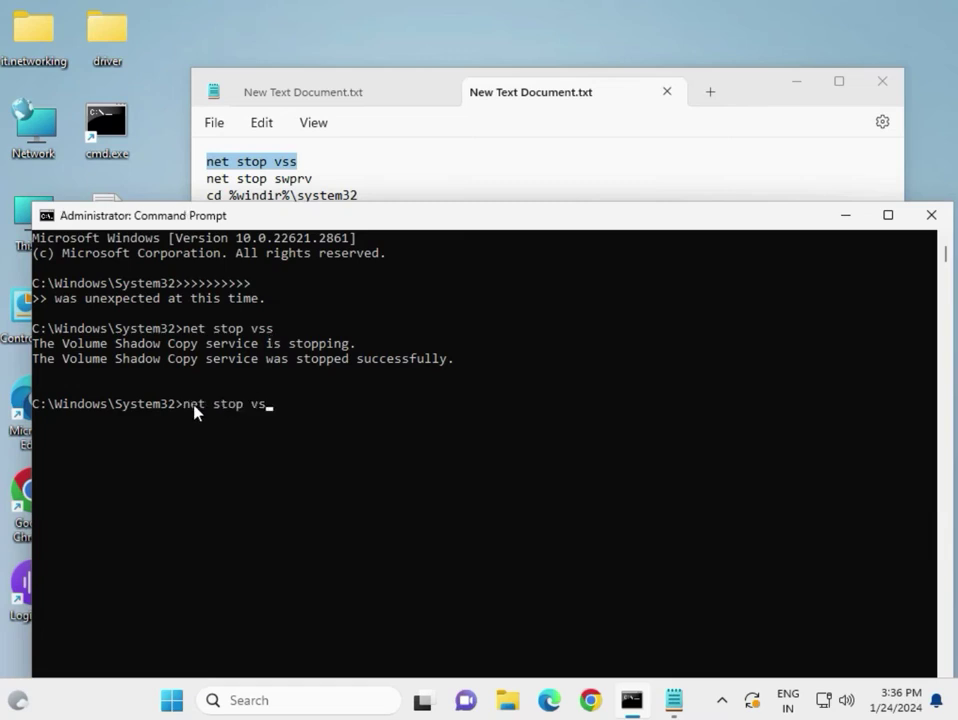
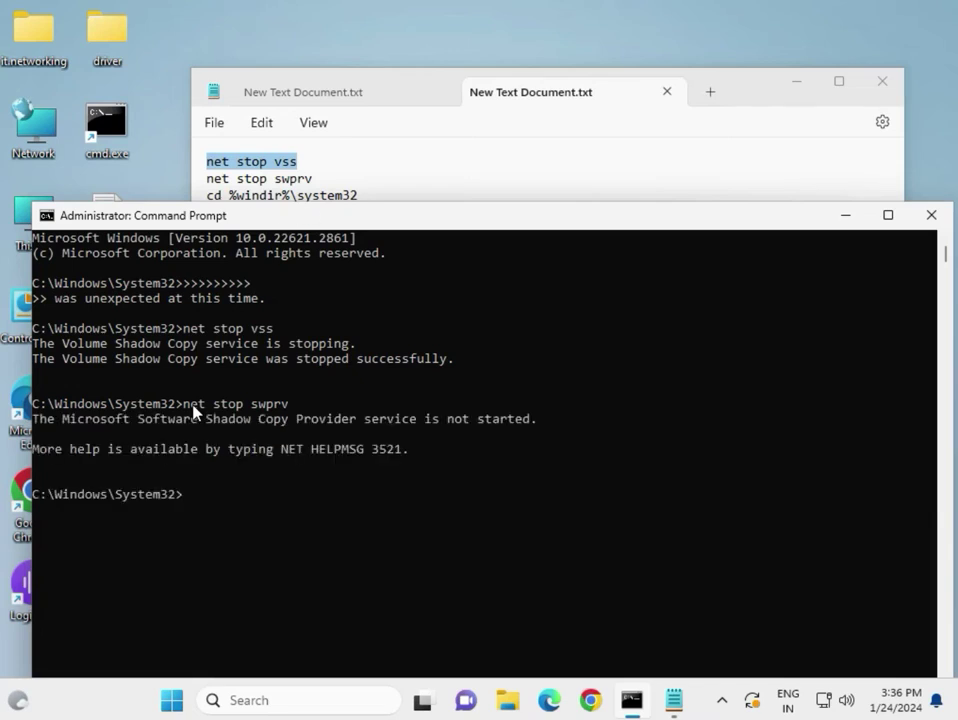
Copy "cd %windir%\system32" from New Text Document.txt and run it in the elevated Command Prompt.
{"action": "left_click", "coordinate": [460, 164]}
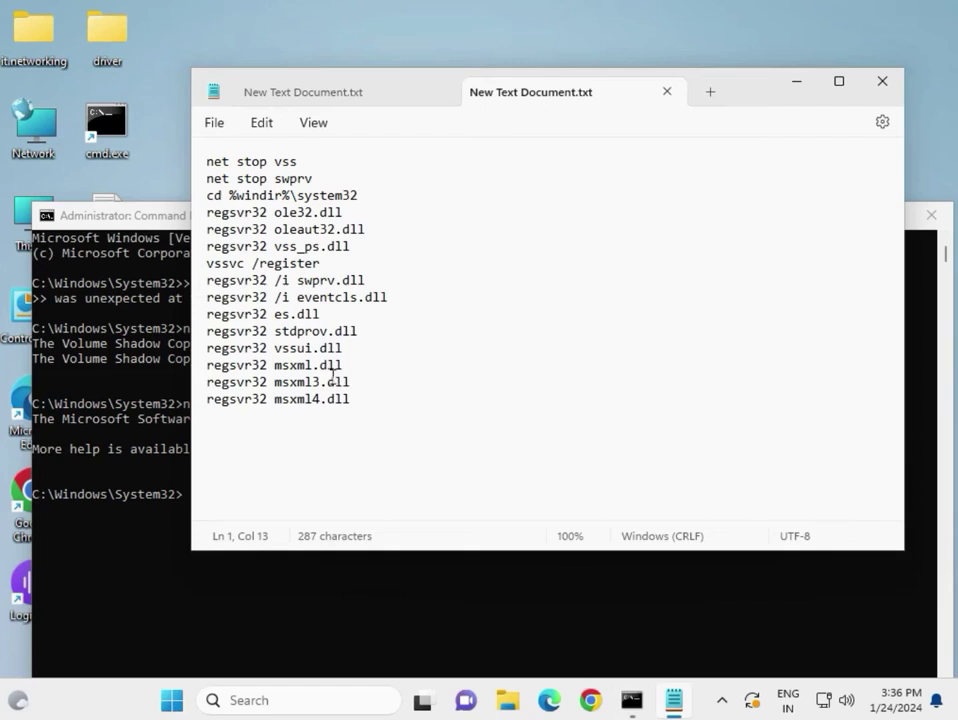
{"action": "left_click_drag", "start_coordinate": [355, 405], "coordinate": [200, 164]}
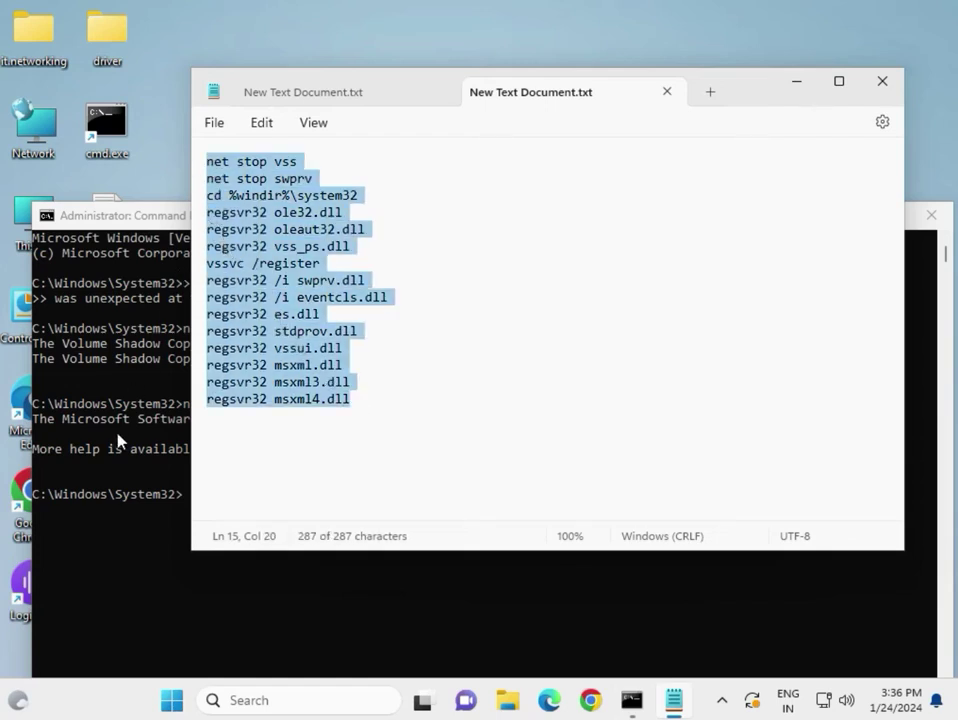
{"action": "left_click", "coordinate": [110, 518]}
{"action": "left_click", "coordinate": [178, 508]}
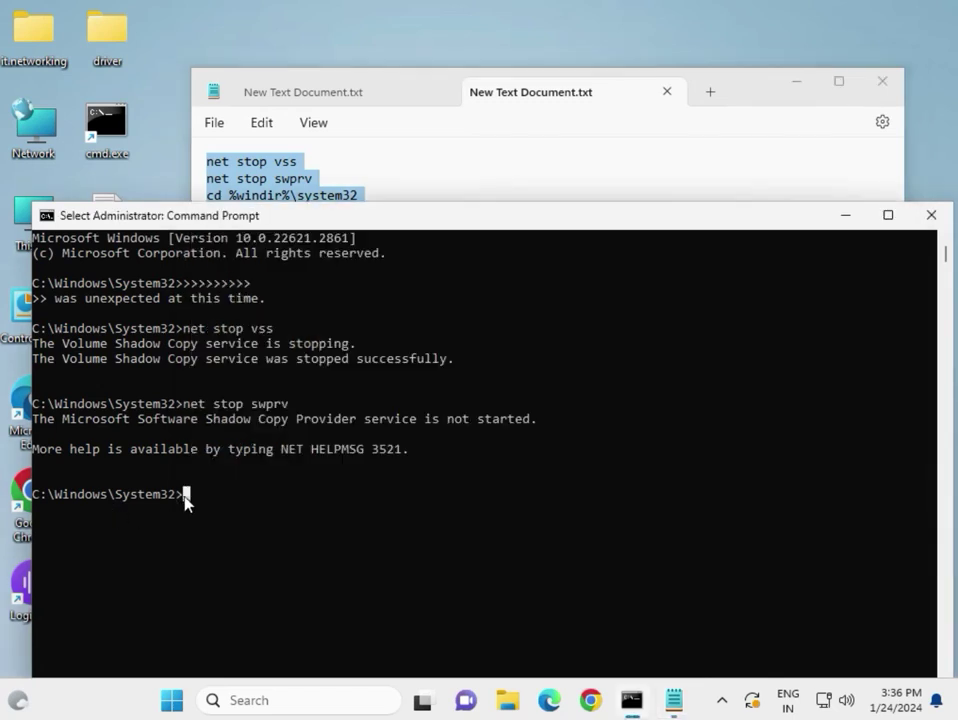
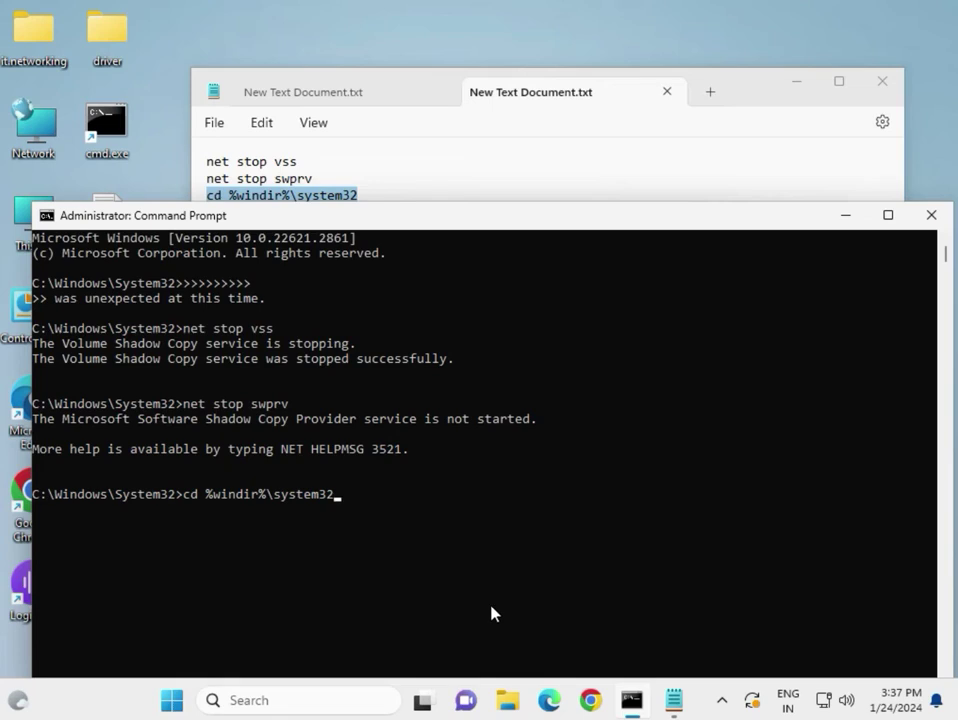
{"action": "left_click", "coordinate": [340, 503]}
{"action": "key", "text": "Return"}
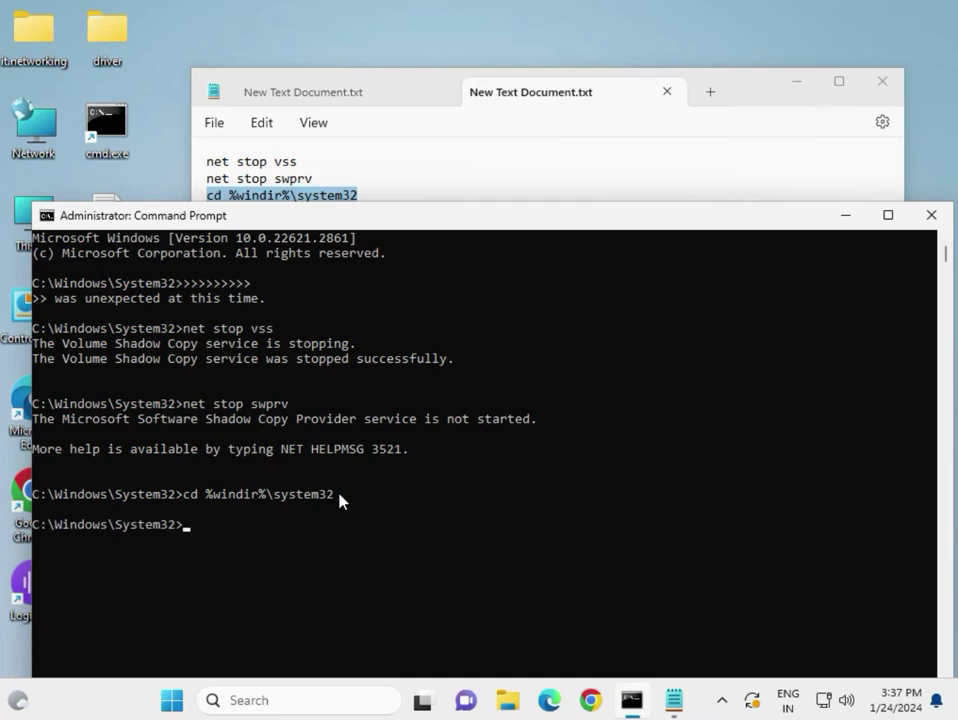
Run "regsvr32 ole32.dll" and "regsvr32 oleaut32.dll" from New Text Document.txt in the elevated Command Prompt.
{"action": "left_click", "coordinate": [430, 166]}
{"action": "left_click", "coordinate": [340, 212]}
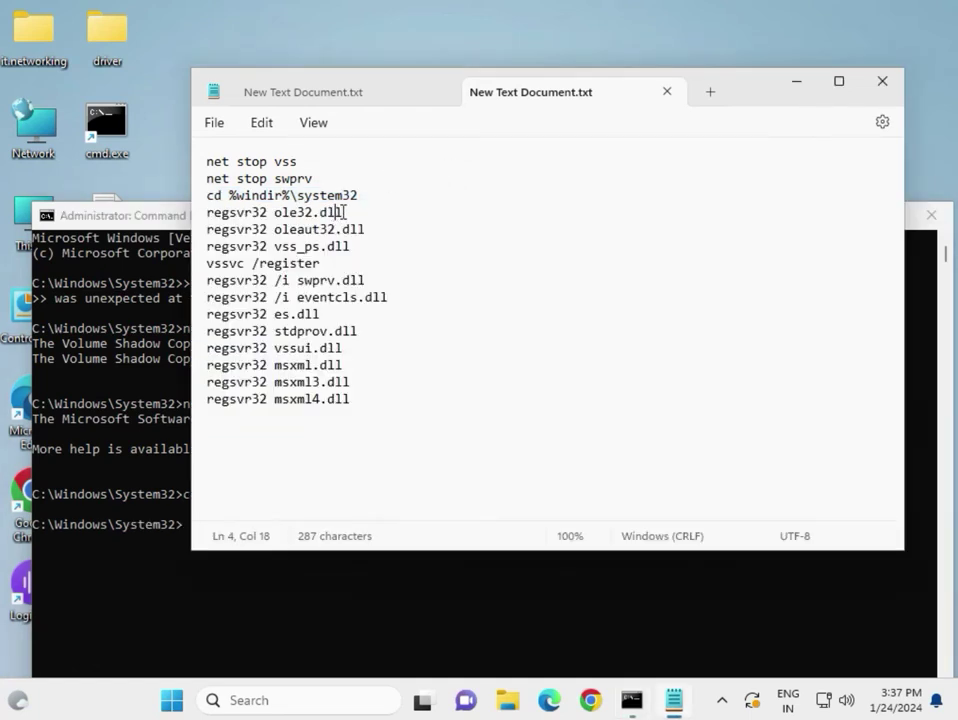
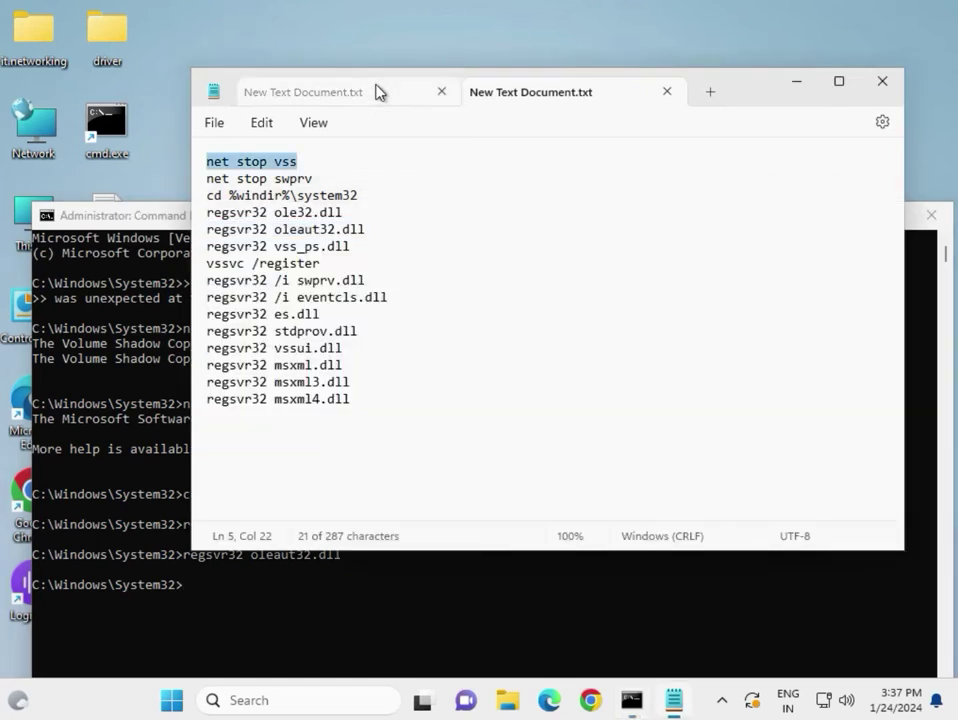
Copy "regsvr32 vss_ps.dll" from the first New Text Document.txt, run it in Command Prompt and dismiss the RegSvr32 message.
{"action": "left_click", "coordinate": [378, 92]}
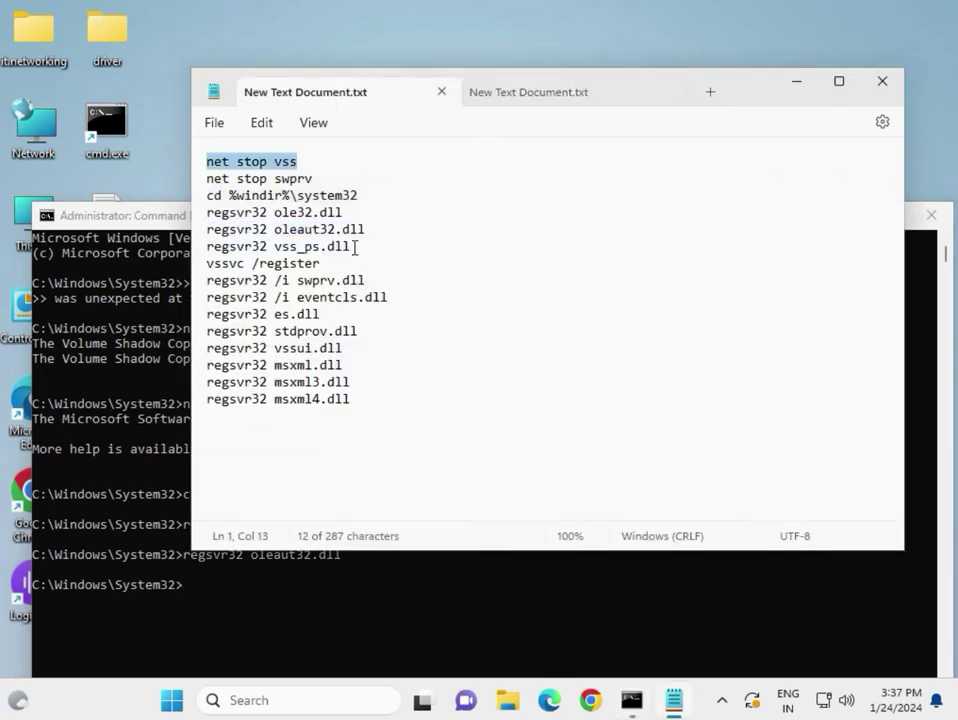
{"action": "left_click_drag", "start_coordinate": [353, 248], "coordinate": [206, 256]}
{"action": "key", "text": "ctrl+c"}
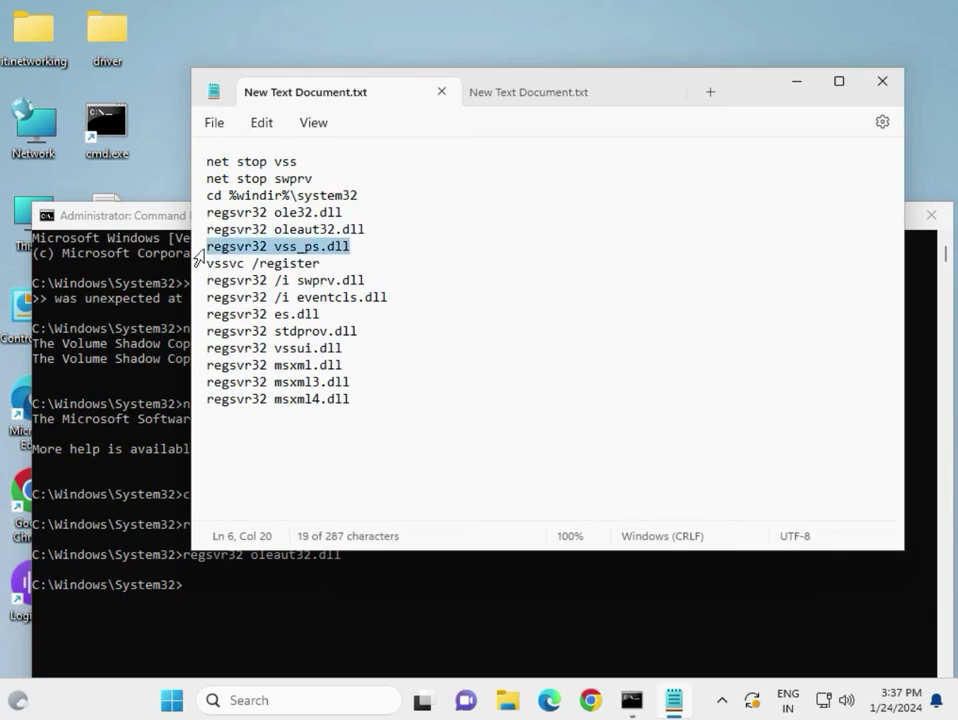
{"action": "left_click", "coordinate": [190, 590]}
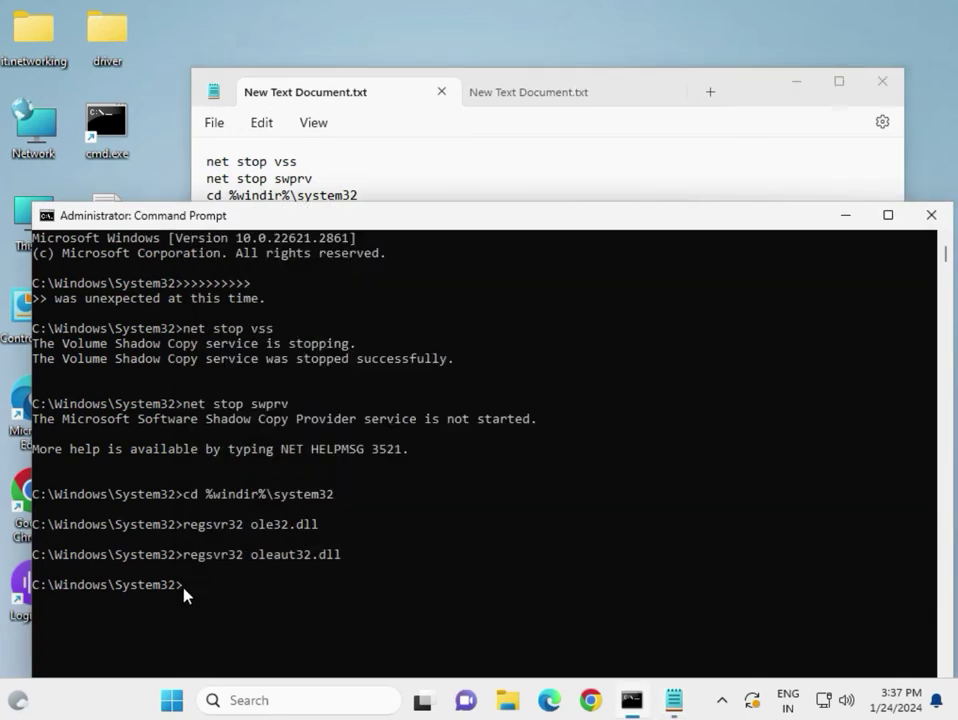
{"action": "left_click", "coordinate": [184, 596]}
{"action": "right_click", "coordinate": [184, 597]}
{"action": "key", "text": "Return"}
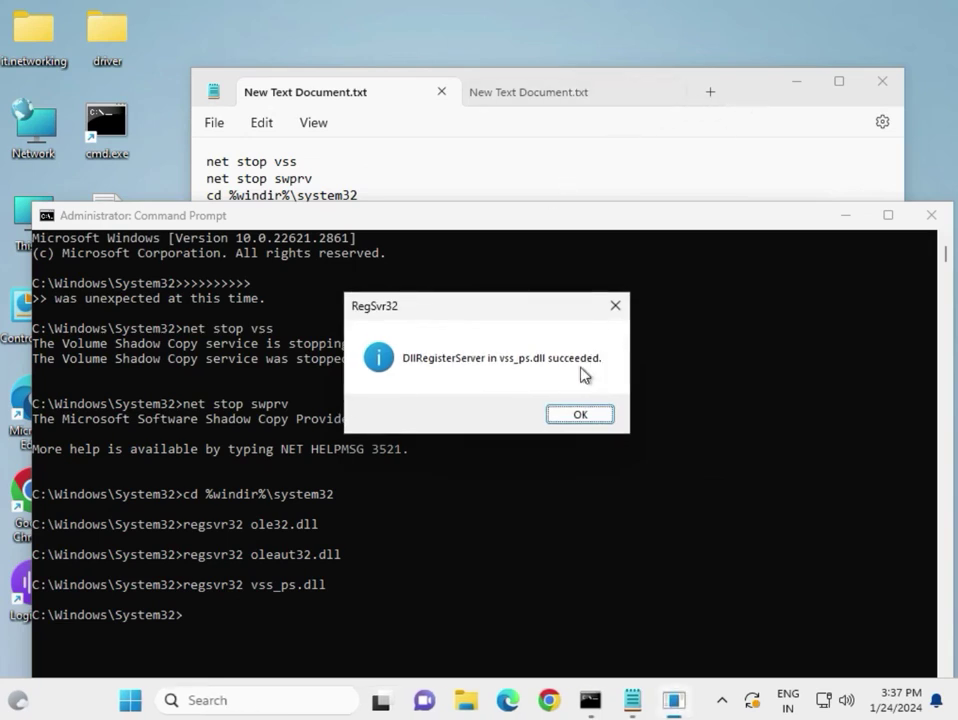
{"action": "left_click", "coordinate": [577, 415]}
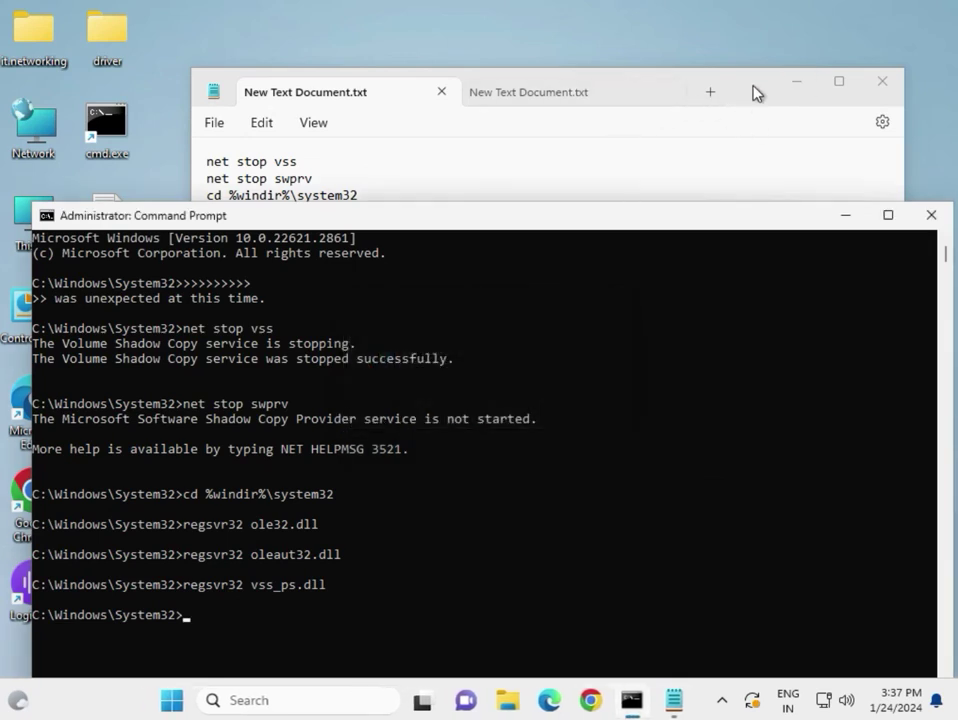
Copy "vssvc /register" from New Text Document.txt and run it in the elevated Command Prompt.
{"action": "left_click", "coordinate": [756, 93]}
{"action": "left_click_drag", "start_coordinate": [329, 262], "coordinate": [200, 272]}
{"action": "key", "text": "ctrl+c"}
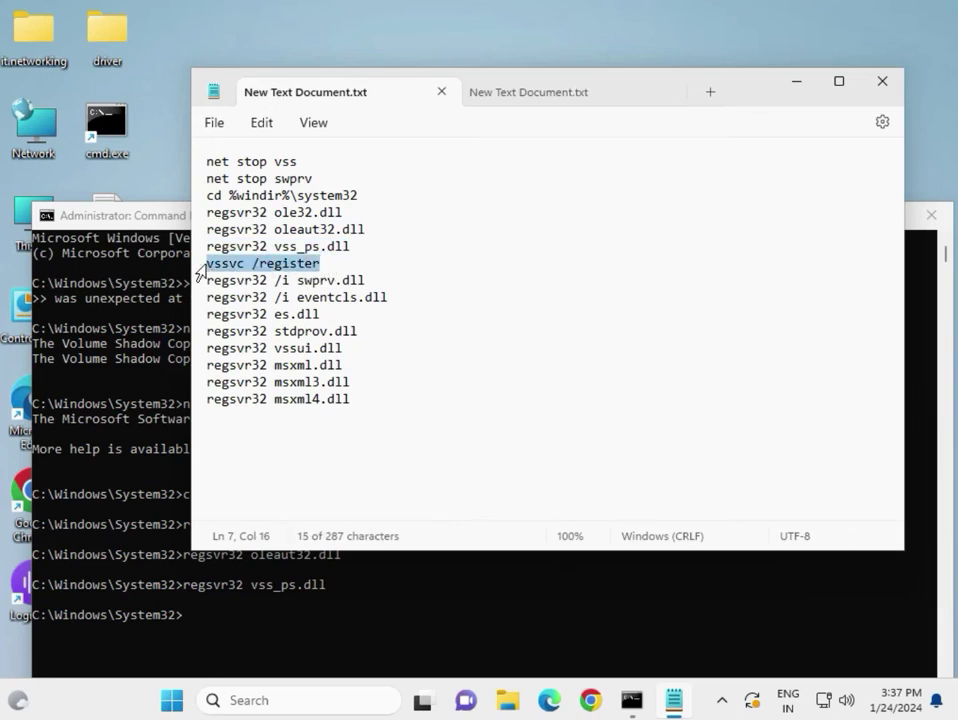
{"action": "left_click", "coordinate": [186, 618]}
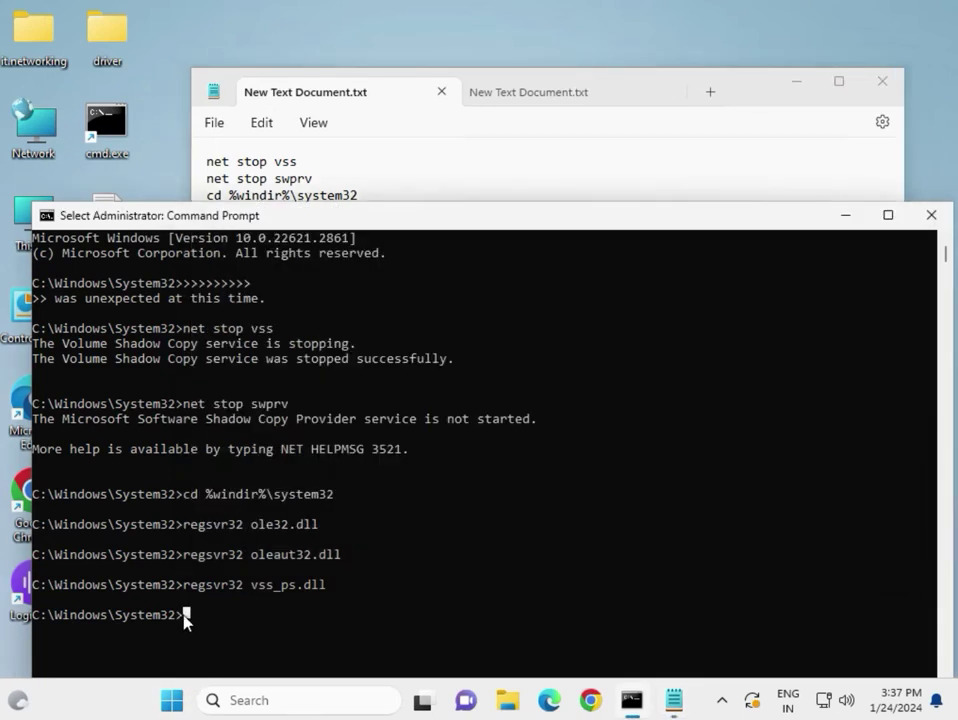
{"action": "right_click", "coordinate": [186, 618]}
{"action": "key", "text": "Return"}
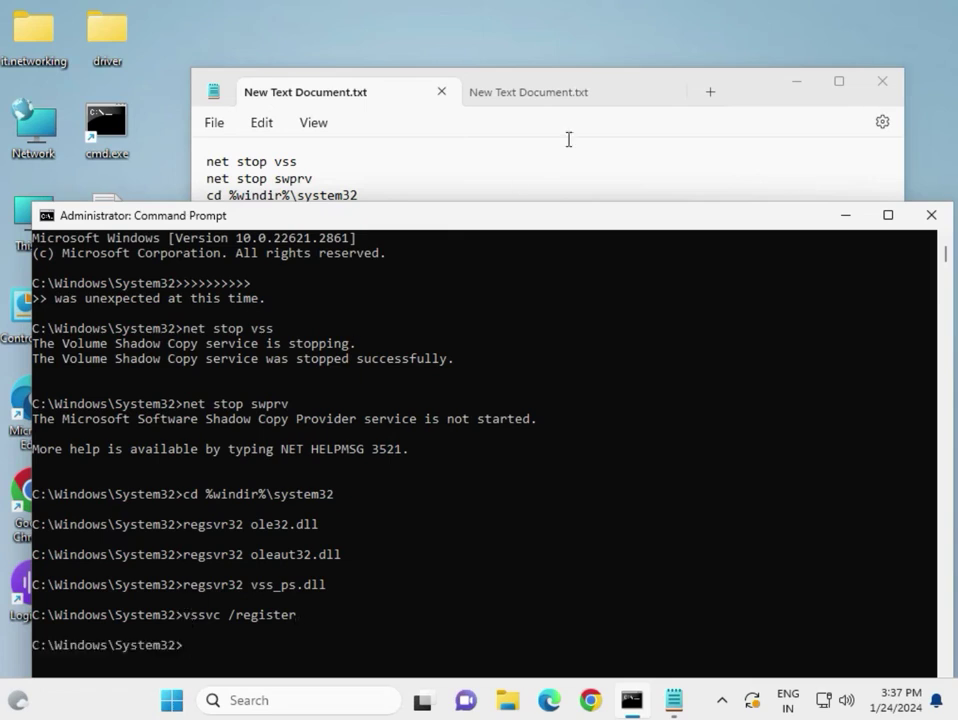
Copy "regsvr32 /i swprv.dll" from New Text Document.txt, run it in Command Prompt and dismiss the RegSvr32 message.
{"action": "left_click", "coordinate": [744, 97]}
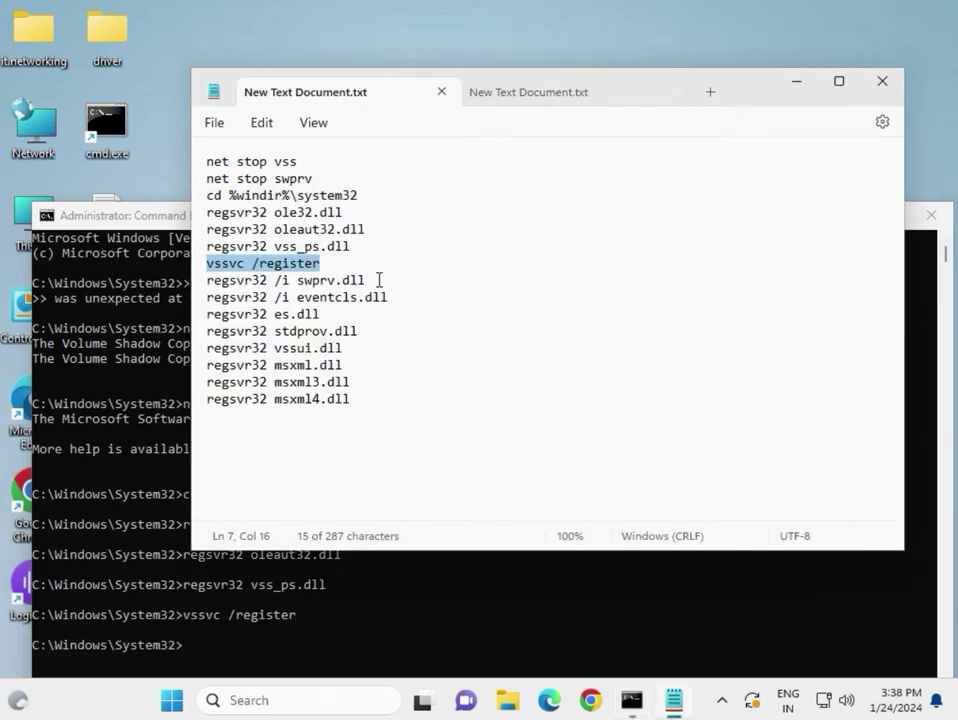
{"action": "left_click_drag", "start_coordinate": [379, 280], "coordinate": [199, 287]}
{"action": "key", "text": "ctrl+c"}
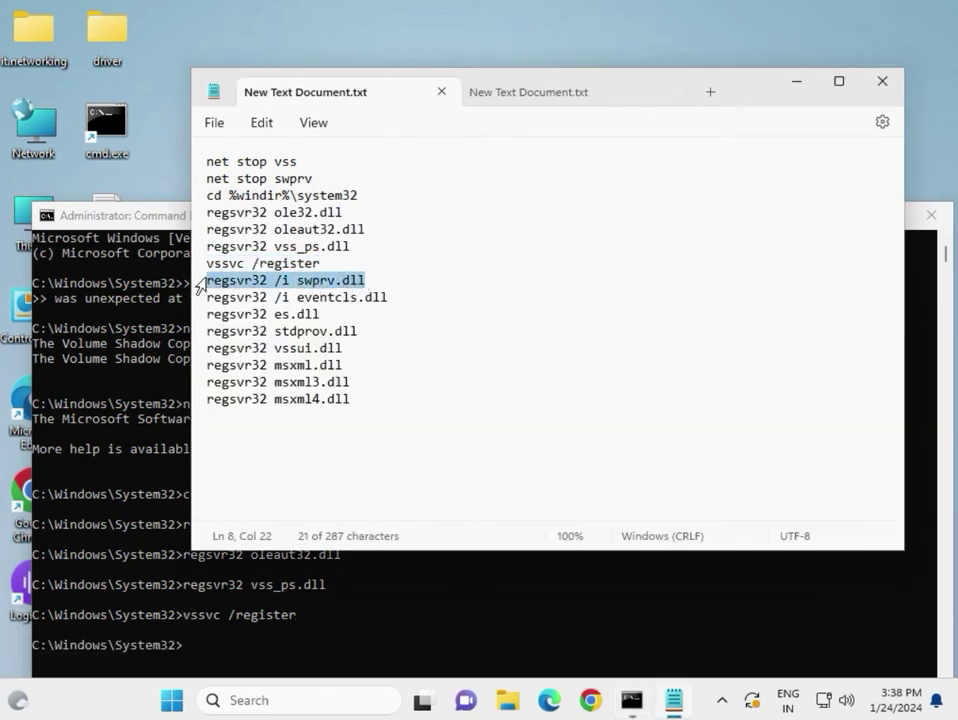
{"action": "left_click", "coordinate": [187, 648]}
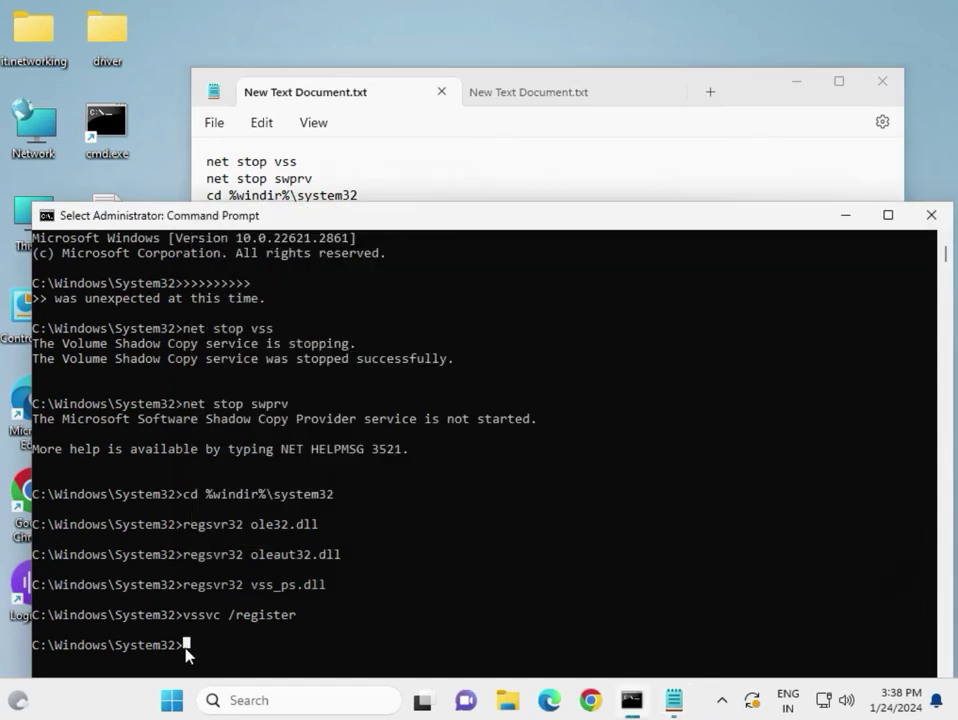
{"action": "right_click", "coordinate": [186, 652]}
{"action": "key", "text": "Return"}
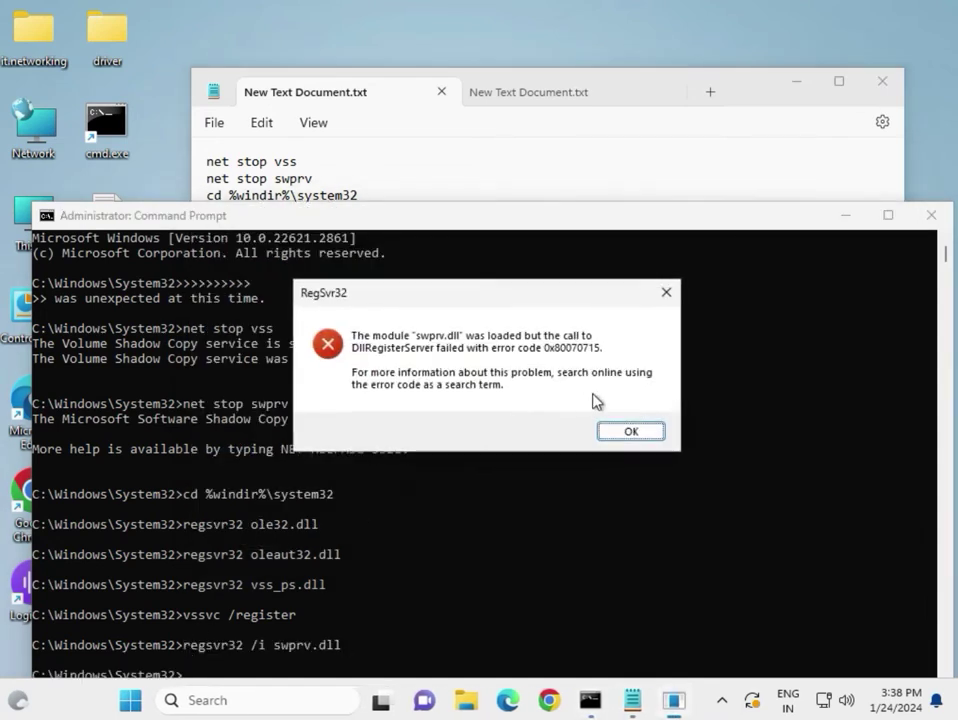
{"action": "left_click", "coordinate": [624, 432]}
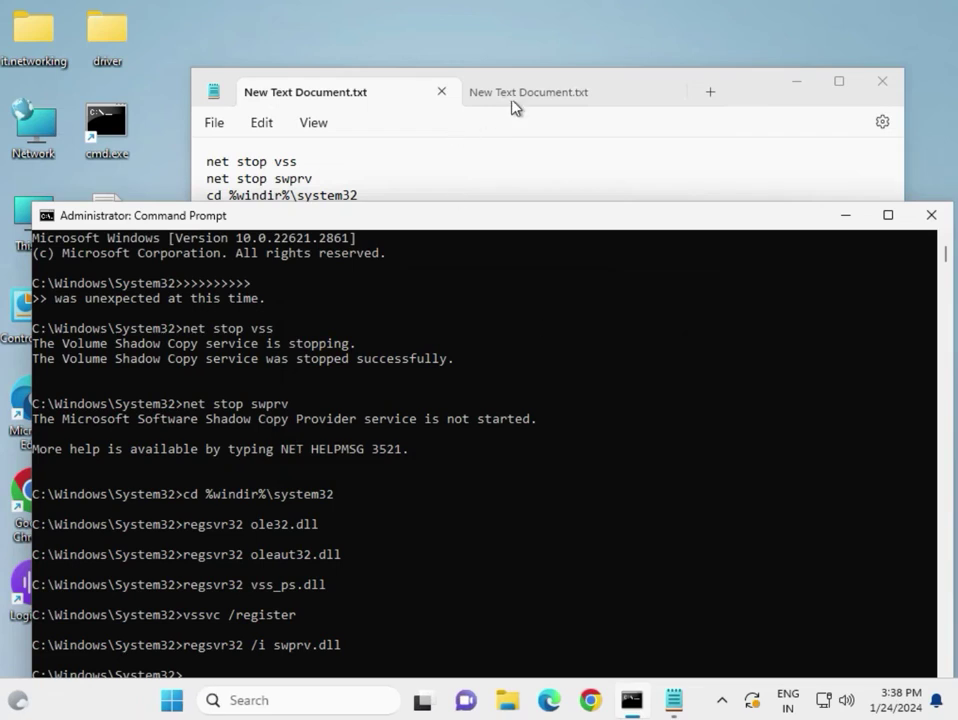
Copy "regsvr32 /i eventcls.dll" from New Text Document.txt, run it in the elevated Command Prompt and dismiss the RegSvr32 message.
{"action": "left_click", "coordinate": [716, 92]}
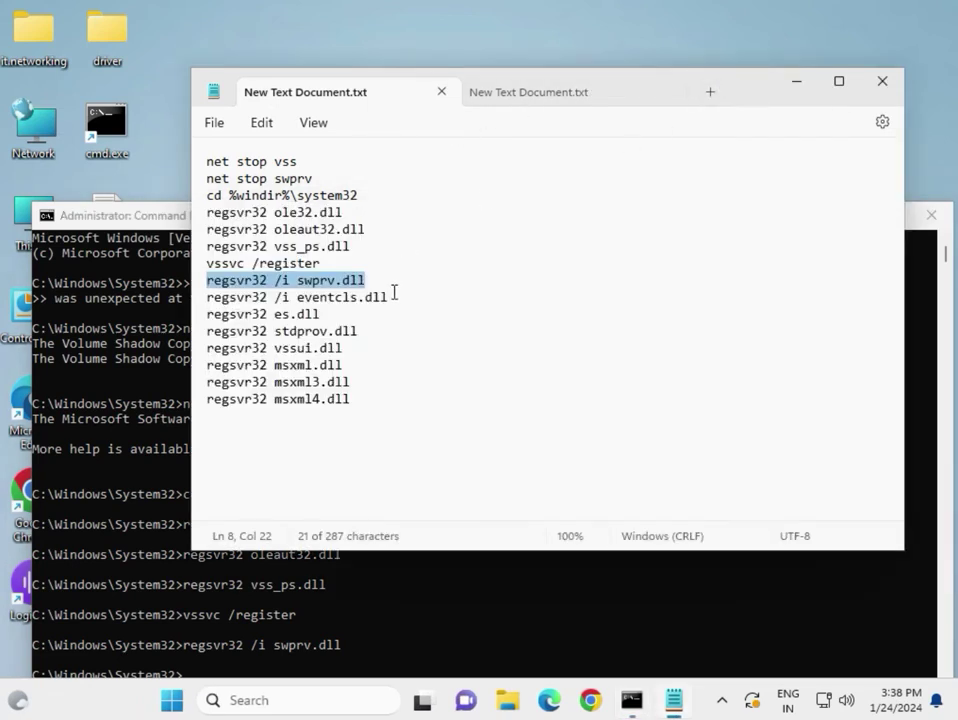
{"action": "left_click_drag", "start_coordinate": [394, 293], "coordinate": [208, 306]}
{"action": "key", "text": "ctrl+c"}
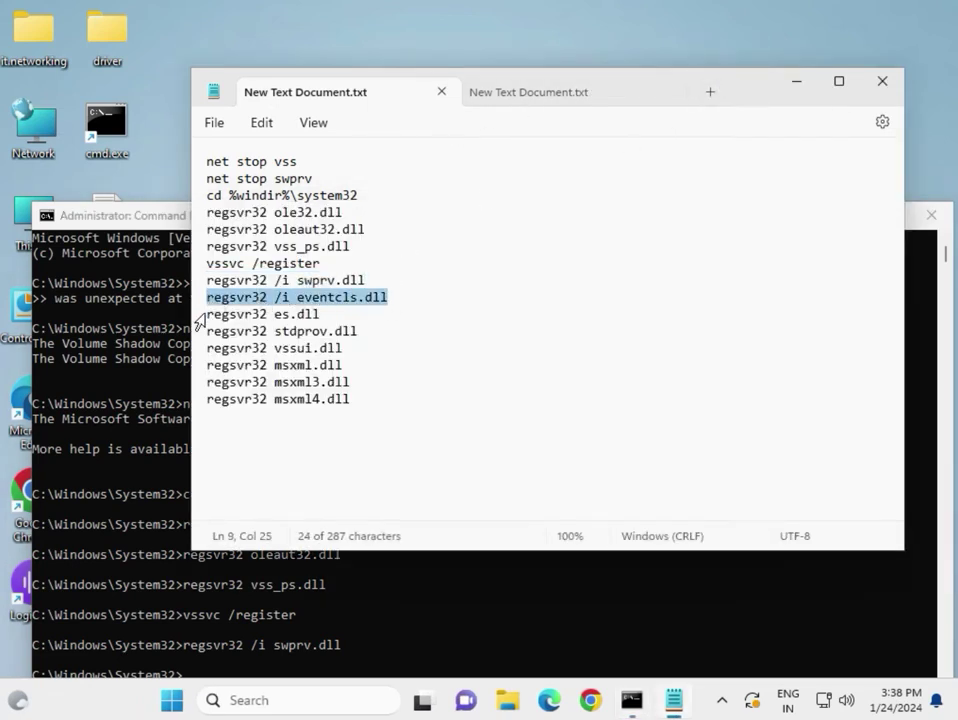
{"action": "left_click", "coordinate": [189, 677]}
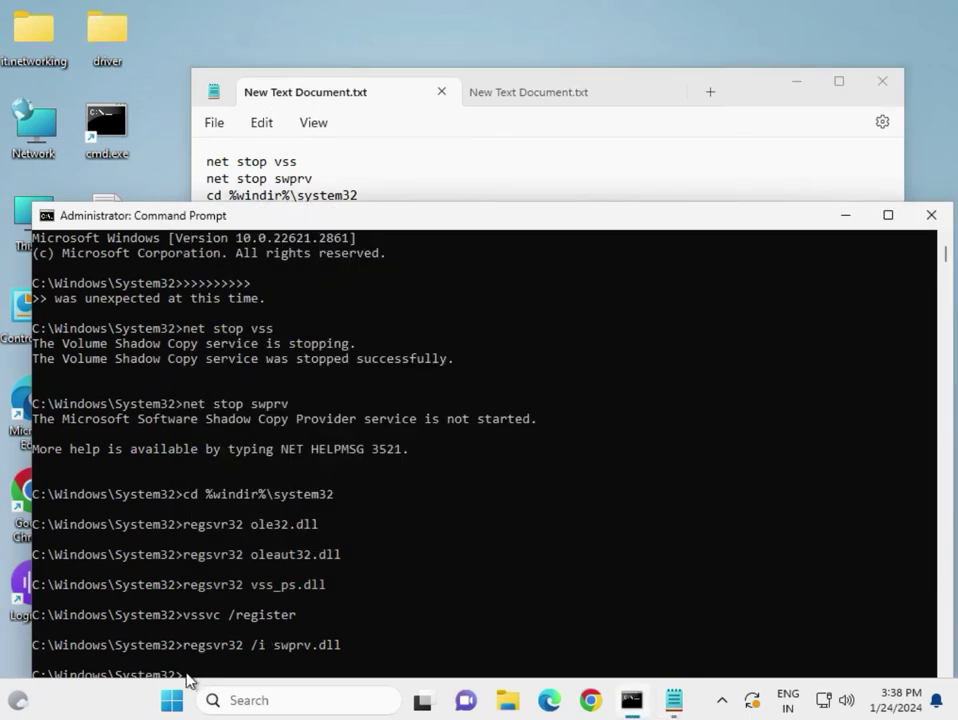
{"action": "right_click", "coordinate": [186, 677]}
{"action": "key", "text": "Return"}
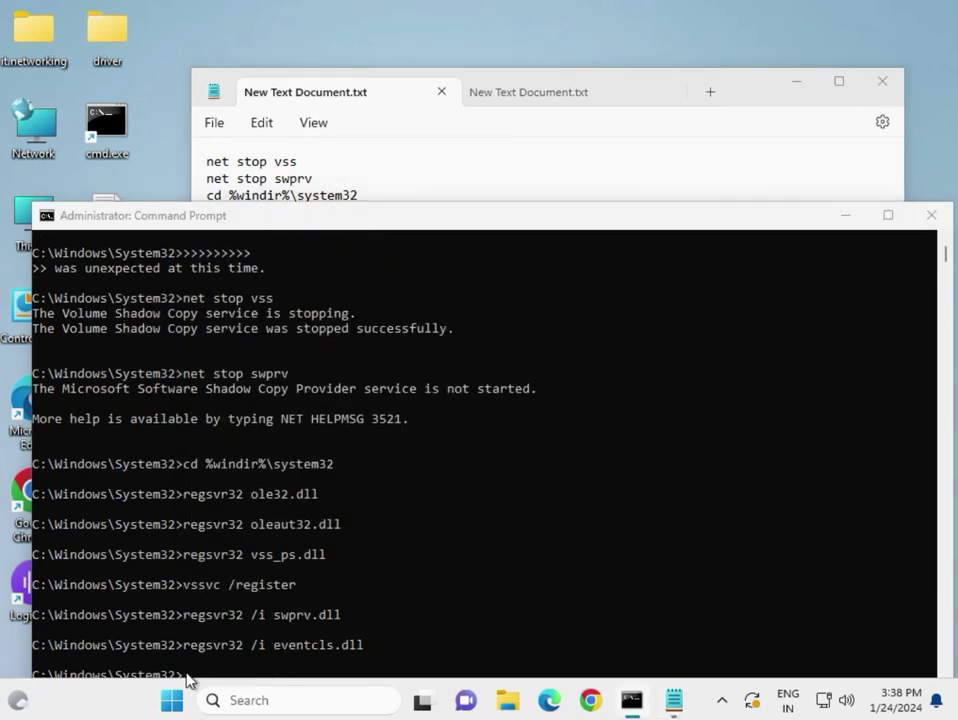
{"action": "left_click", "coordinate": [611, 436]}
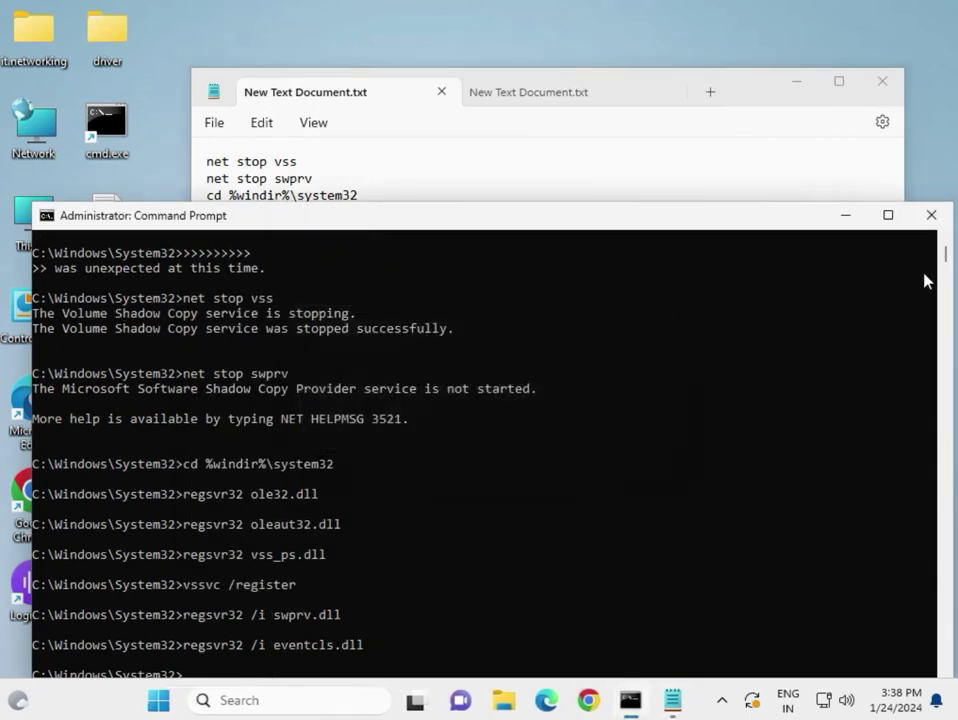
Copy "regsvr32 es.dll" from New Text Document.txt, run it in Command Prompt and dismiss the RegSvr32 message.
{"action": "left_click_drag", "start_coordinate": [946, 259], "coordinate": [944, 259]}
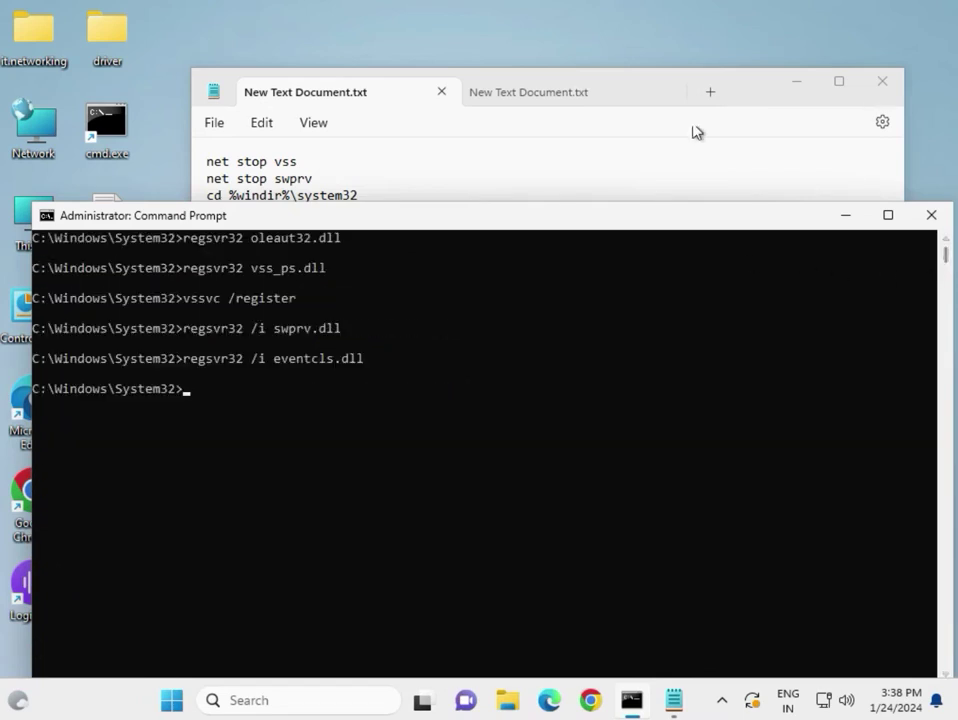
{"action": "left_click", "coordinate": [755, 90]}
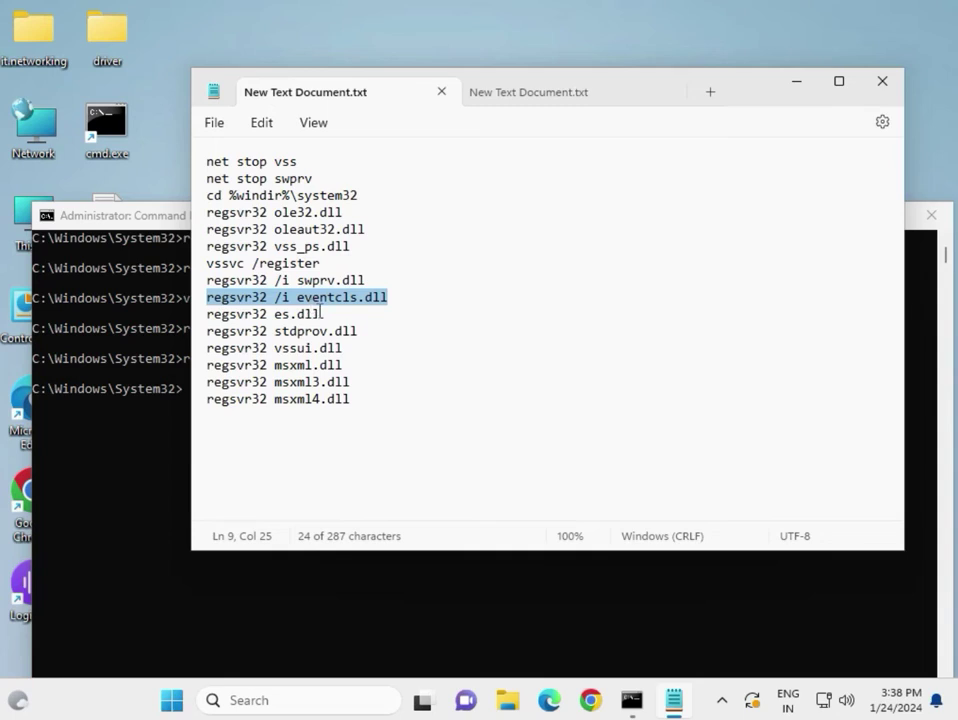
{"action": "left_click_drag", "start_coordinate": [320, 314], "coordinate": [203, 321]}
{"action": "key", "text": "ctrl+c"}
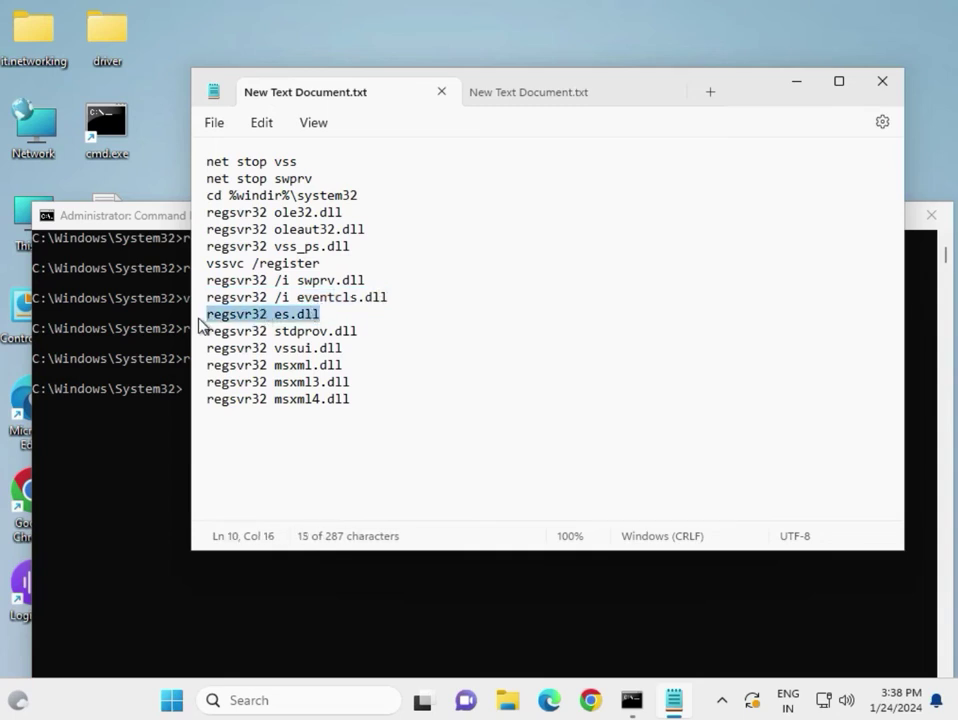
{"action": "left_click", "coordinate": [170, 476]}
{"action": "left_click", "coordinate": [188, 391]}
{"action": "right_click", "coordinate": [188, 391]}
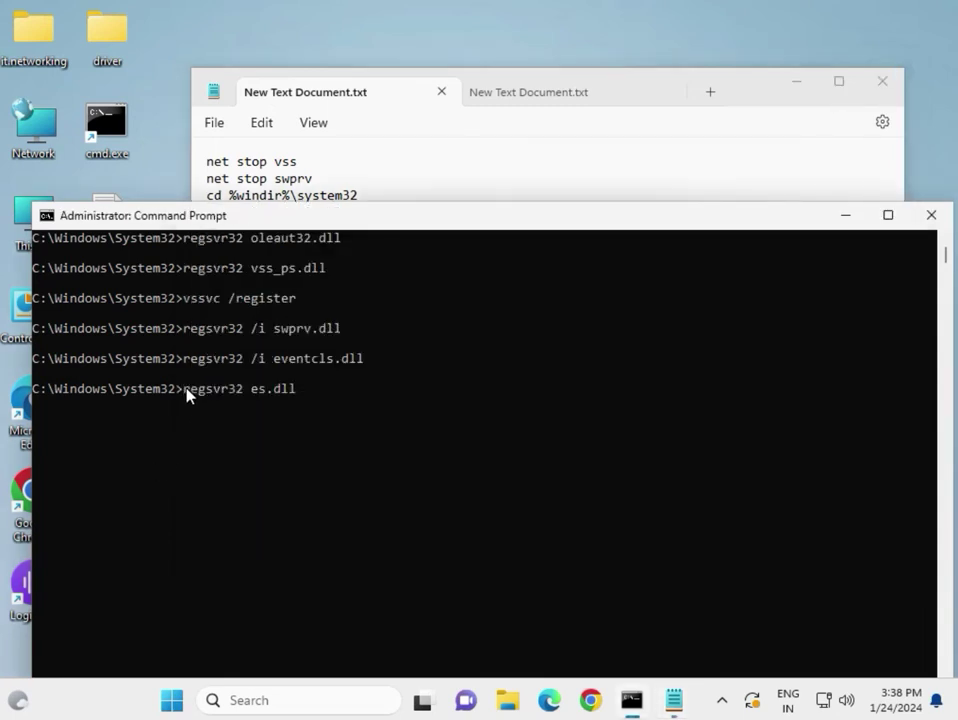
{"action": "key", "text": "Return"}
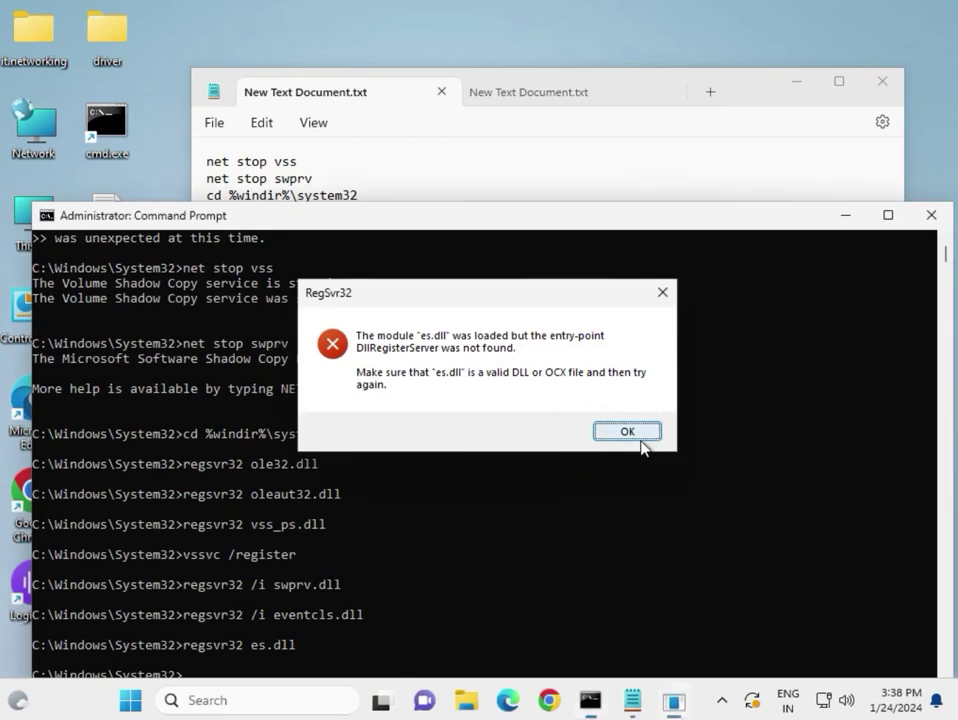
{"action": "left_click", "coordinate": [627, 431]}
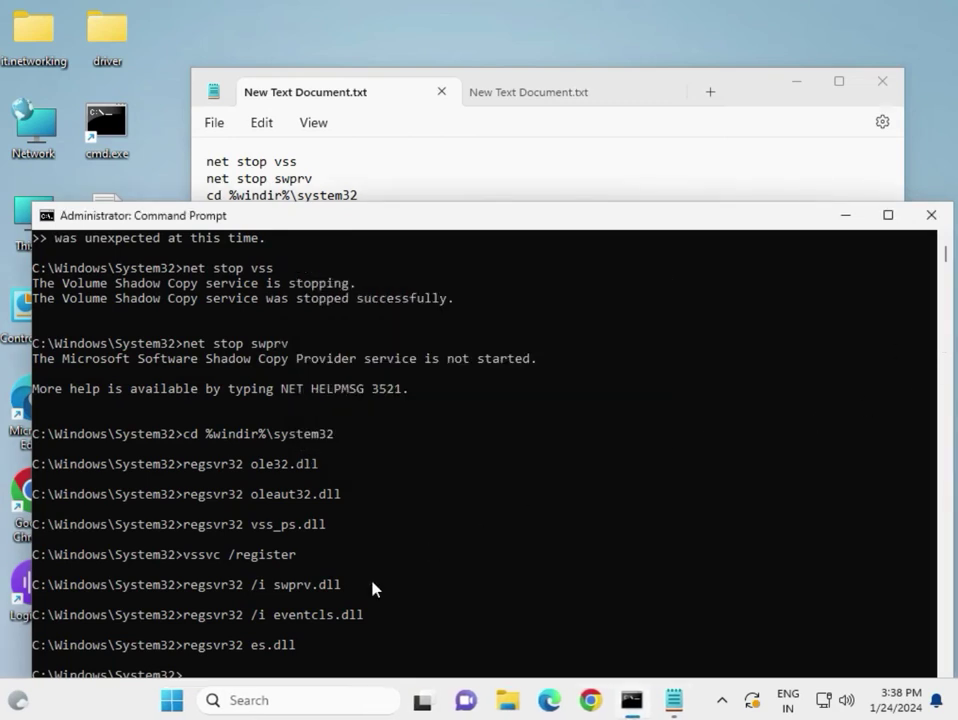
{"action": "left_click", "coordinate": [268, 658]}
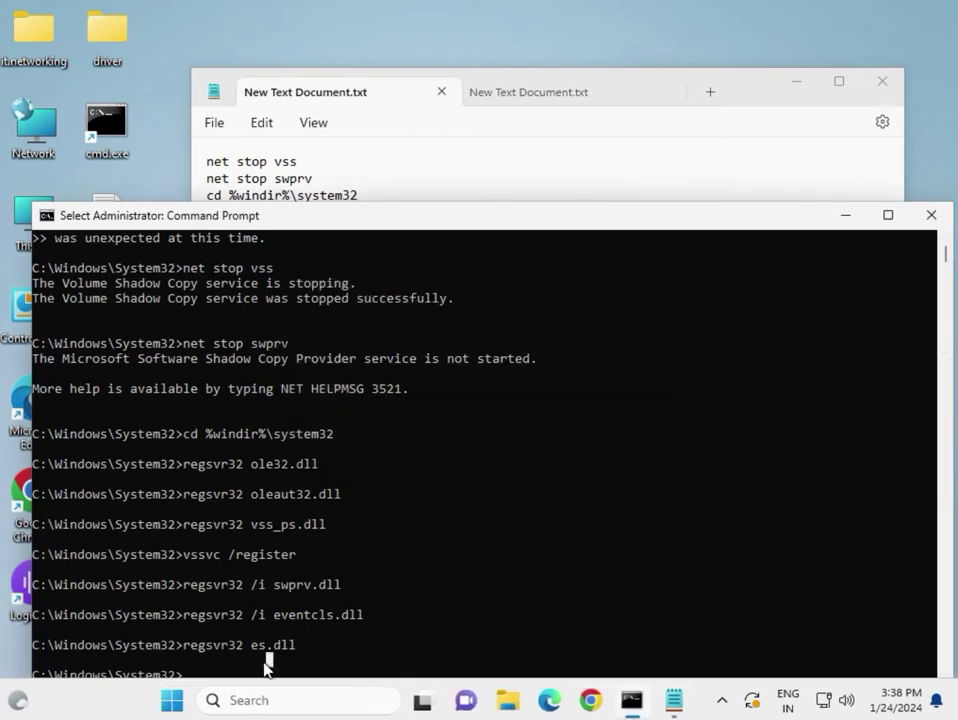
{"action": "key", "text": "Return"}
{"action": "key", "text": "Return"}
{"action": "key", "text": "Return"}
{"action": "key", "text": "Return"}
{"action": "key", "text": "Return"}
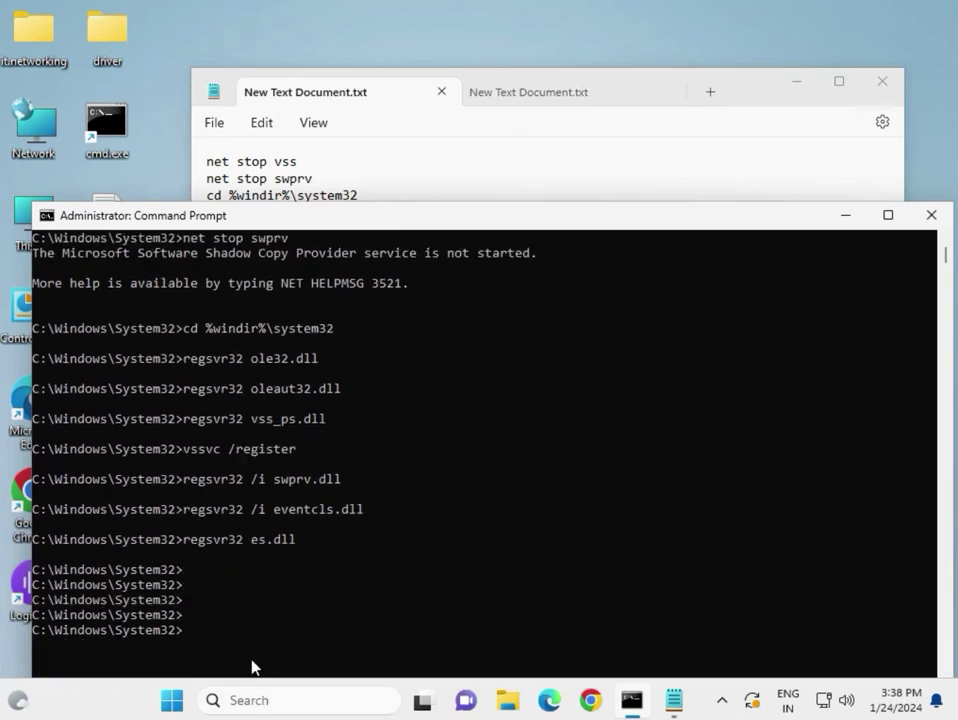
Copy "regsvr32 stdprov.dll" from New Text Document.txt, run it in Command Prompt and dismiss the RegSvr32 message.
{"action": "scroll", "coordinate": [250, 660], "scroll_direction": "down", "scroll_amount": 3}
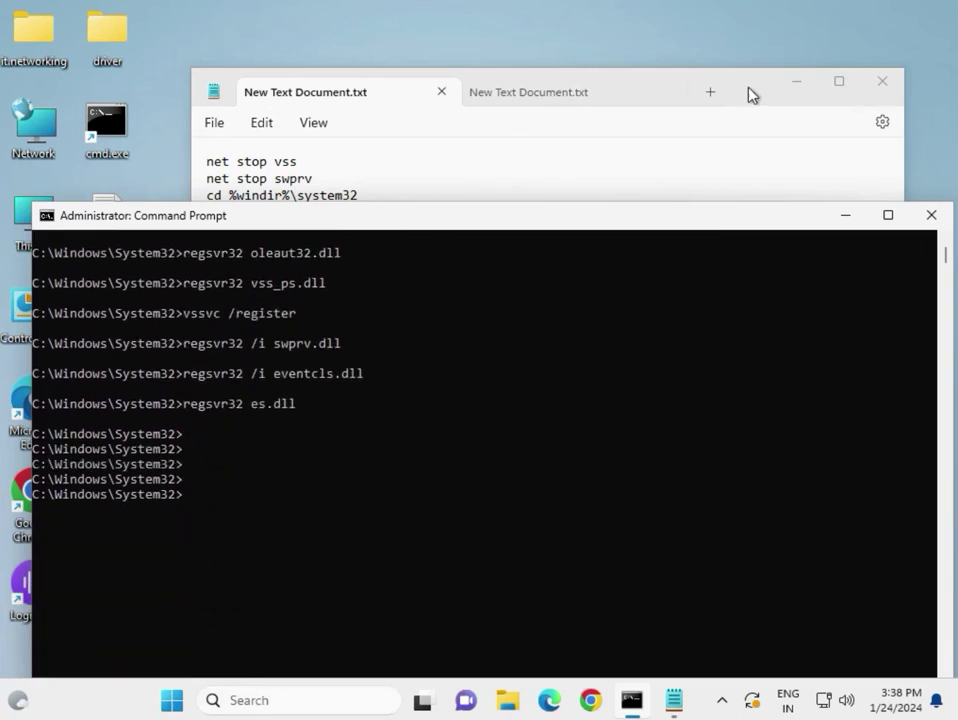
{"action": "left_click", "coordinate": [752, 95]}
{"action": "left_click_drag", "start_coordinate": [358, 331], "coordinate": [192, 336]}
{"action": "left_click", "coordinate": [165, 506]}
{"action": "left_click", "coordinate": [186, 502]}
{"action": "right_click", "coordinate": [186, 502]}
{"action": "key", "text": "Return"}
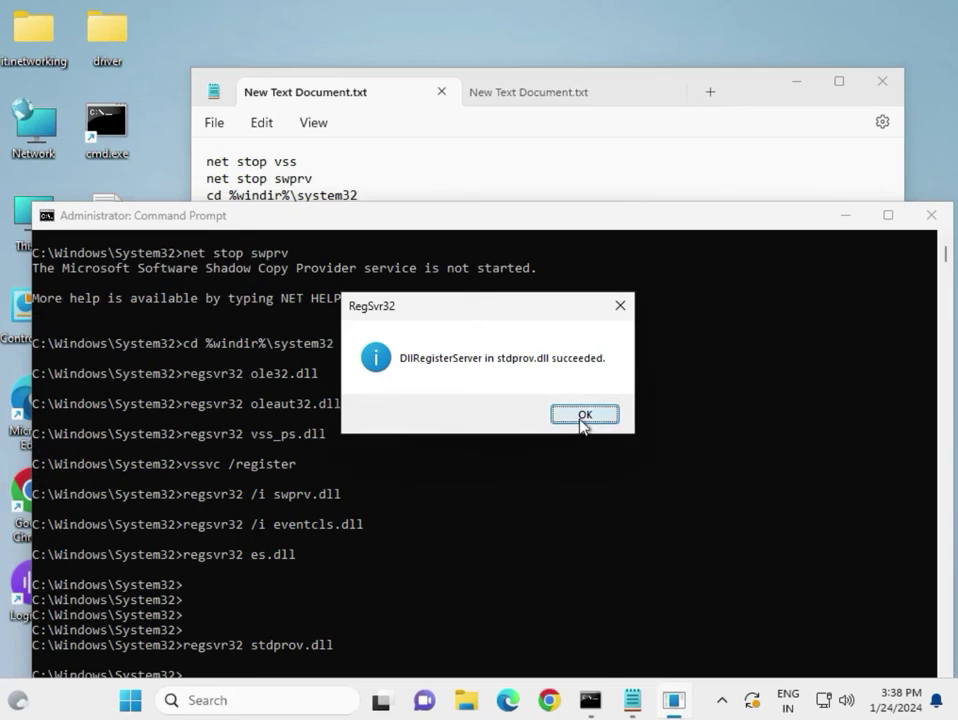
{"action": "left_click", "coordinate": [580, 415]}
Copy "regsvr32 vssui.dll" from New Text Document.txt, run it in Command Prompt and dismiss the RegSvr32 message.
{"action": "scroll", "coordinate": [378, 483], "scroll_direction": "down", "scroll_amount": 2}
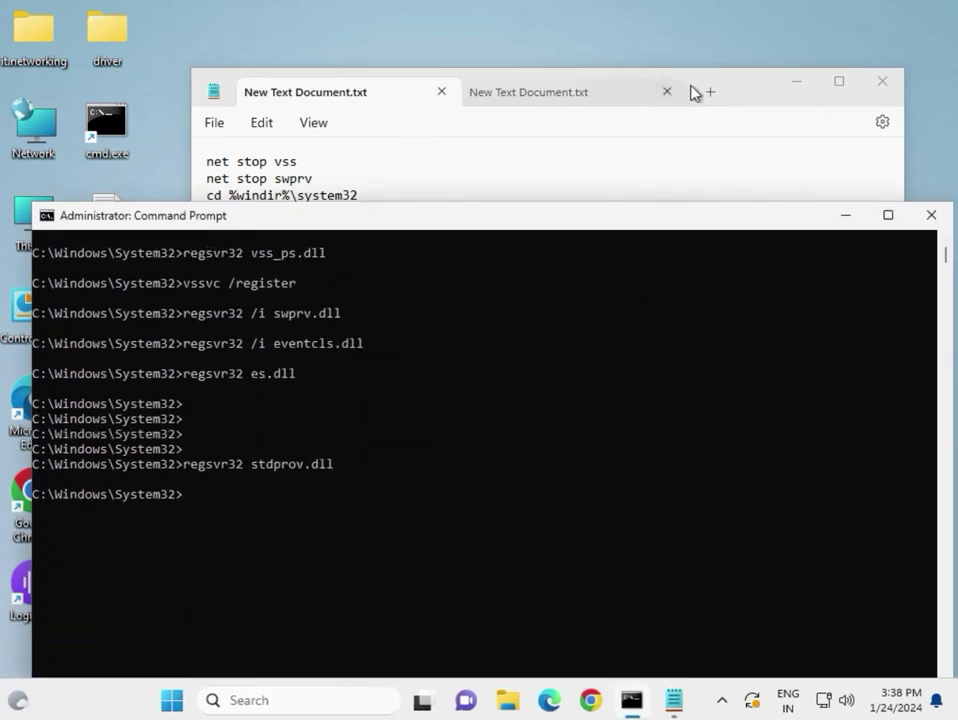
{"action": "left_click", "coordinate": [738, 86]}
{"action": "left_click_drag", "start_coordinate": [350, 352], "coordinate": [207, 359]}
{"action": "key", "text": "ctrl+c"}
{"action": "left_click", "coordinate": [138, 532]}
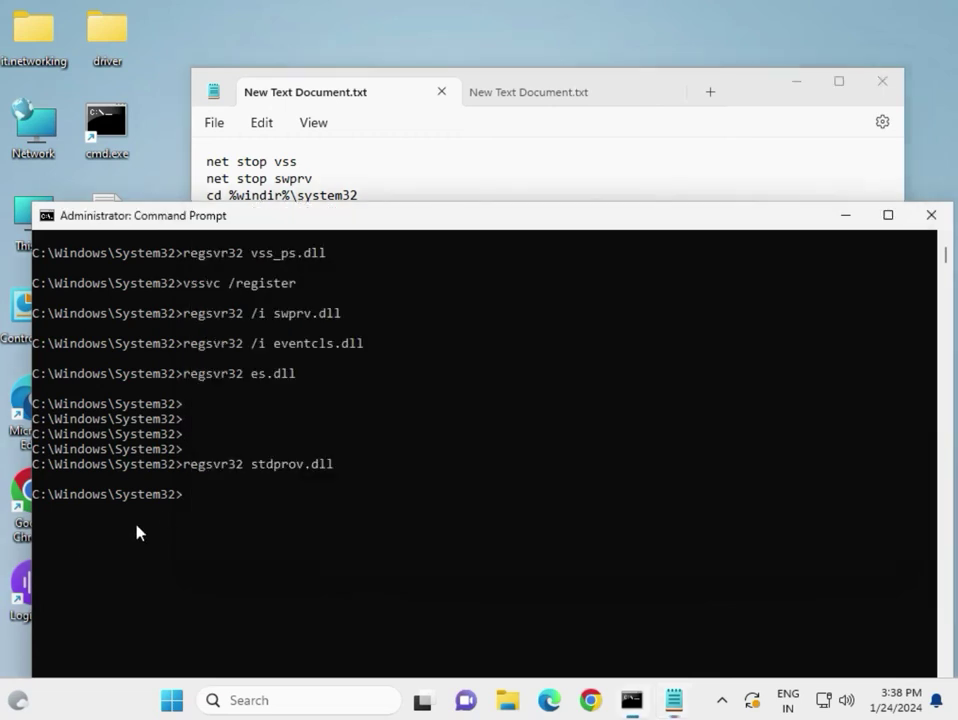
{"action": "left_click", "coordinate": [188, 503]}
{"action": "right_click", "coordinate": [188, 503]}
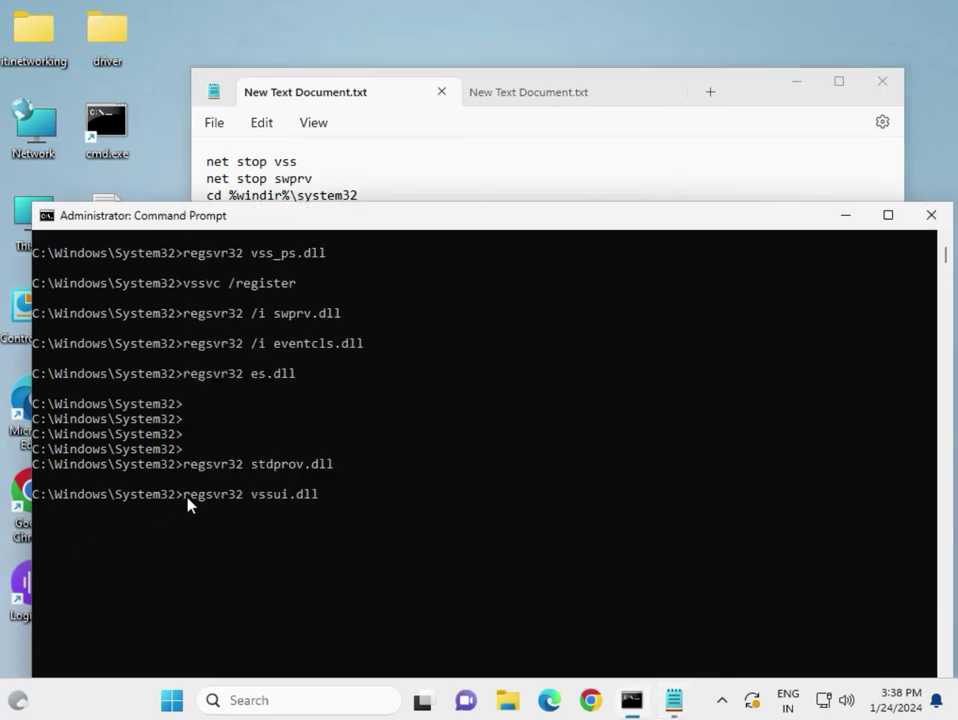
{"action": "key", "text": "Return"}
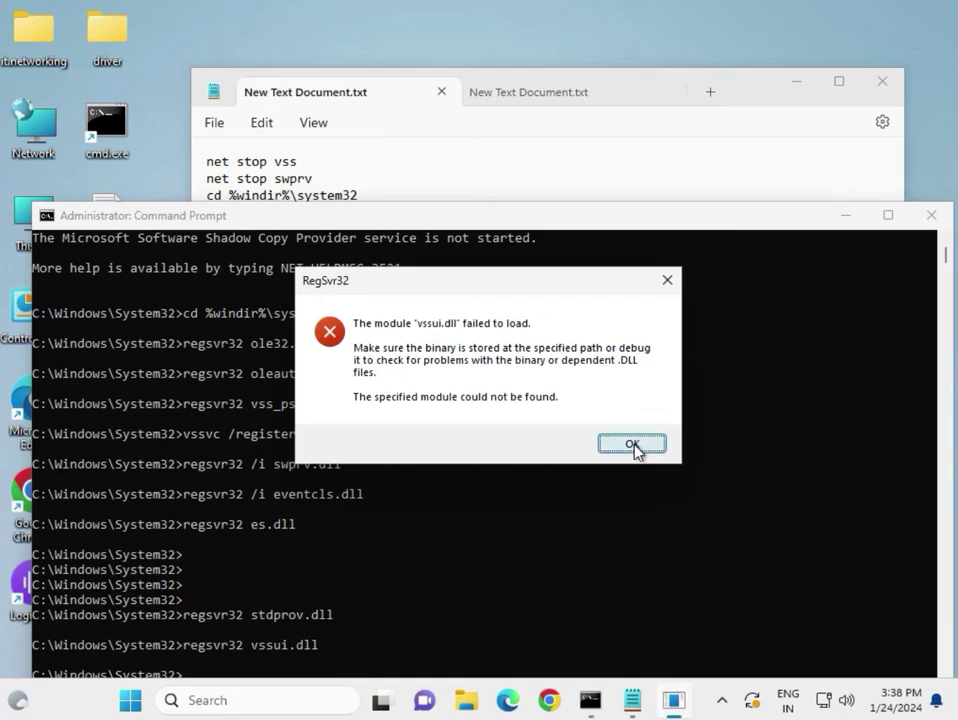
{"action": "left_click", "coordinate": [633, 446]}
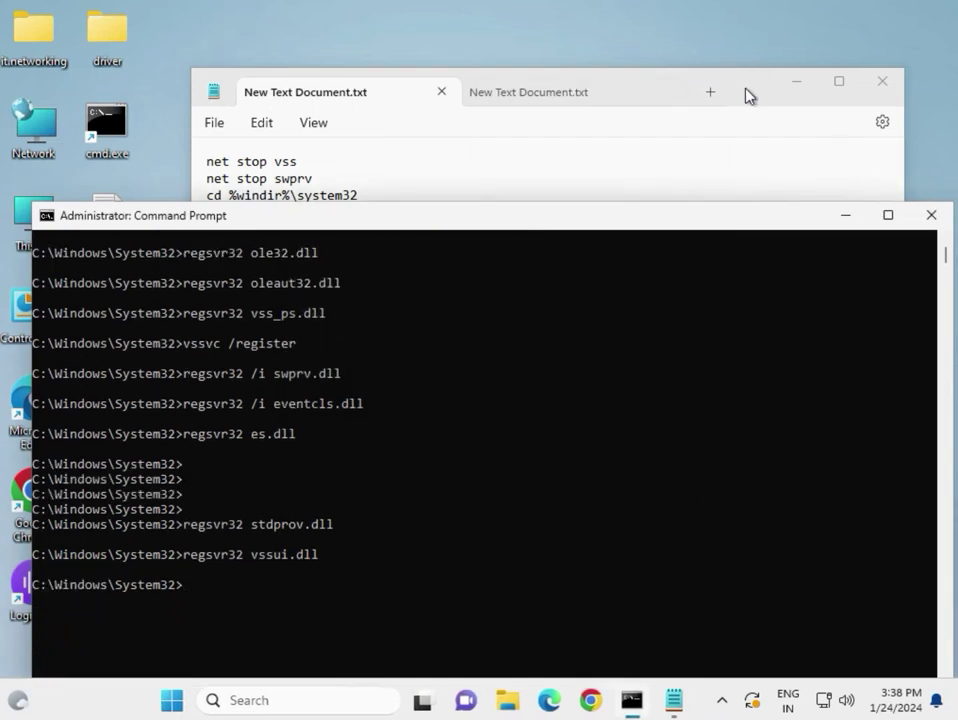
Copy "regsvr32 msxml.dll" from New Text Document.txt, run it in Command Prompt and dismiss the RegSvr32 message.
{"action": "left_click", "coordinate": [746, 94]}
{"action": "left_click_drag", "start_coordinate": [345, 365], "coordinate": [192, 376]}
{"action": "key", "text": "ctrl+c"}
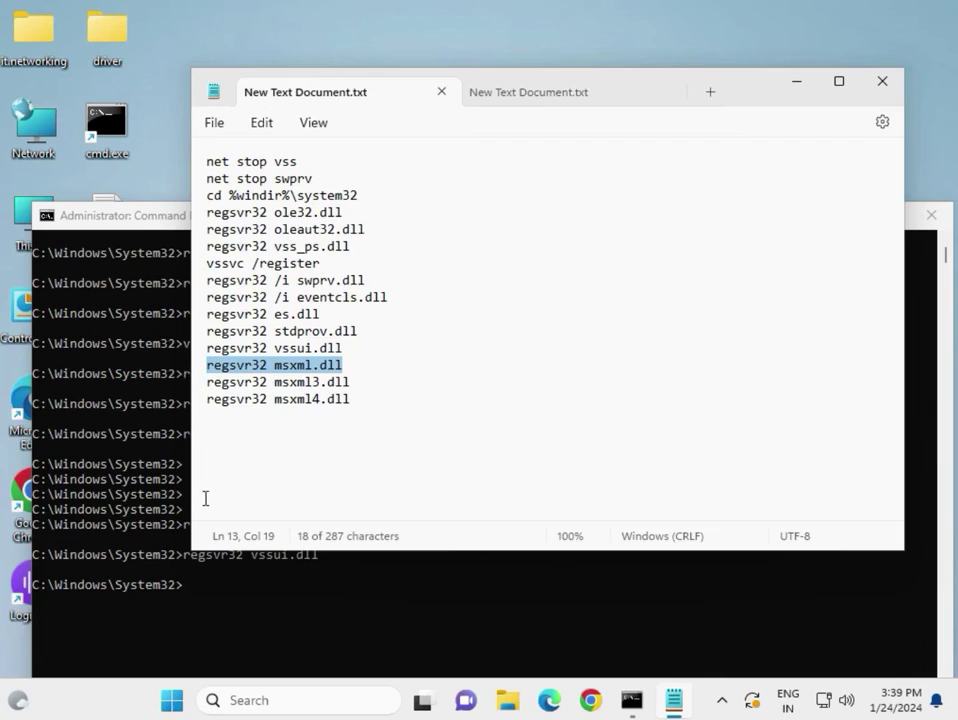
{"action": "left_click", "coordinate": [187, 591]}
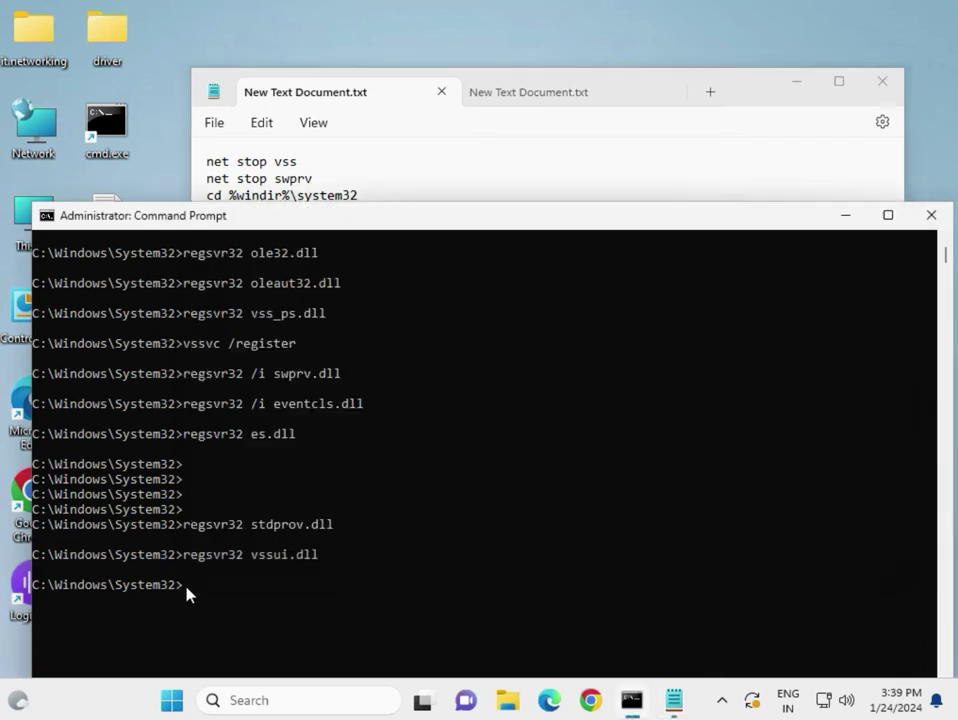
{"action": "left_click", "coordinate": [187, 590]}
{"action": "right_click", "coordinate": [187, 590]}
{"action": "key", "text": "Return"}
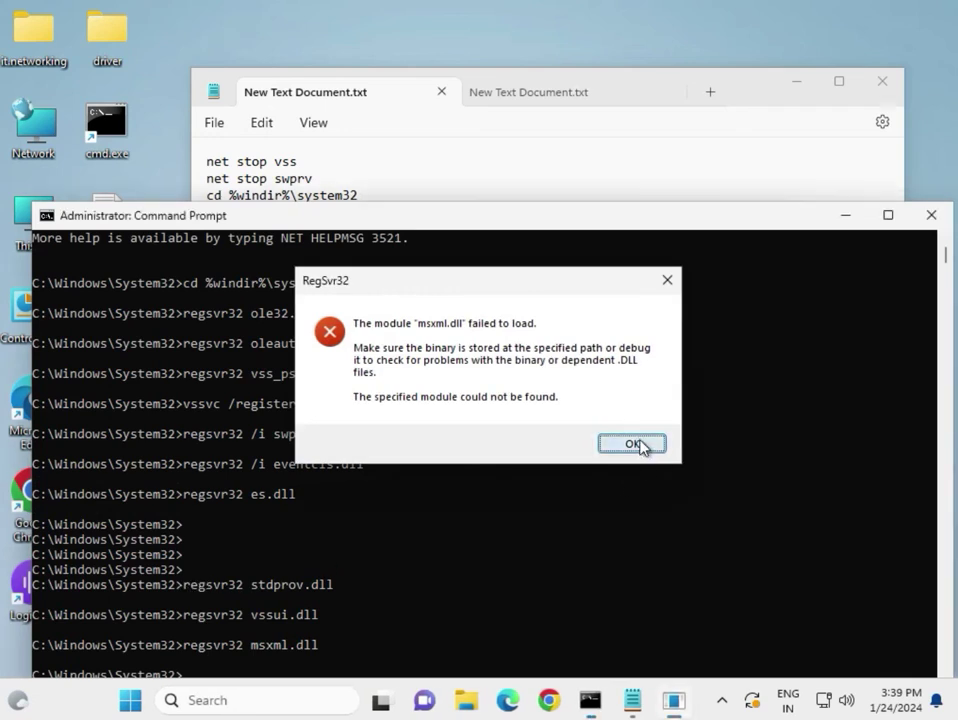
{"action": "left_click", "coordinate": [640, 445]}
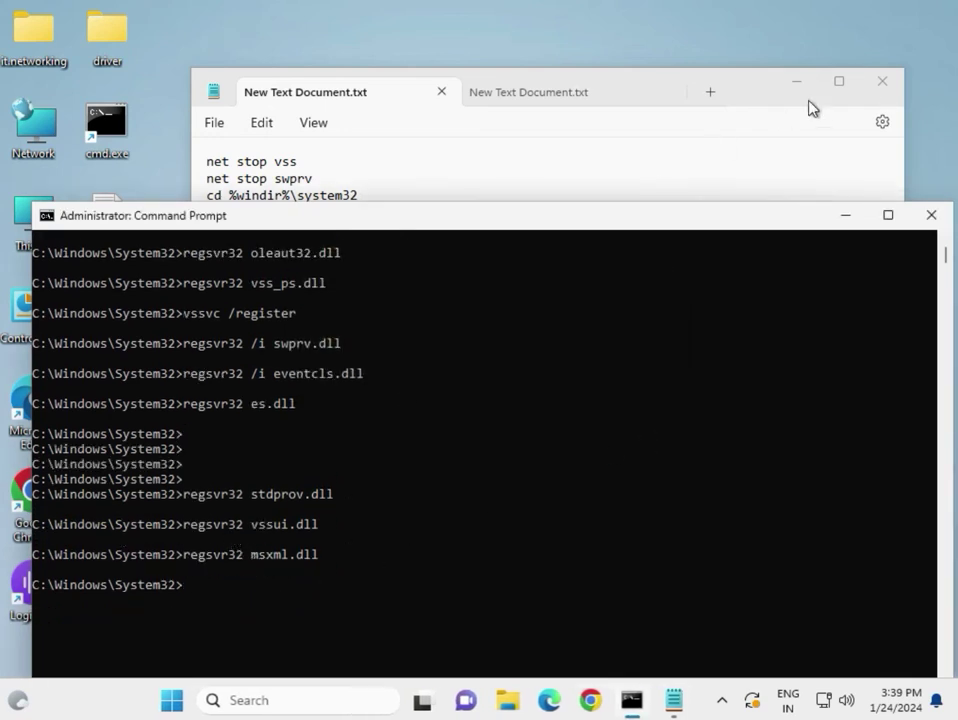
Copy "regsvr32 msxml3.dll" from New Text Document.txt, run it in Command Prompt and dismiss the RegSvr32 message.
{"action": "left_click", "coordinate": [729, 98]}
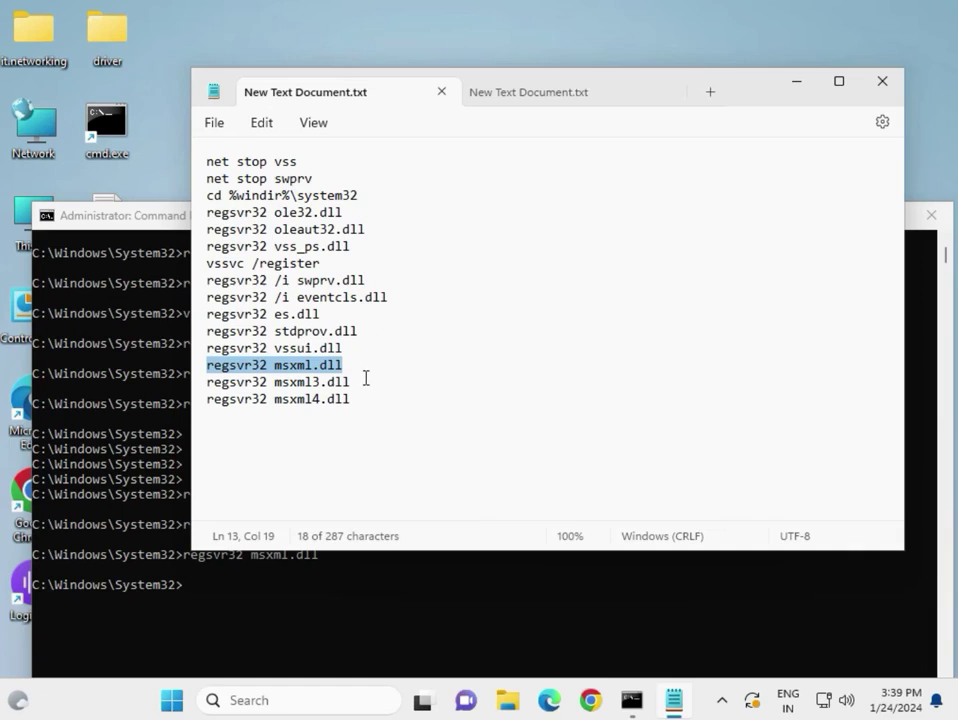
{"action": "left_click_drag", "start_coordinate": [350, 383], "coordinate": [206, 394]}
{"action": "key", "text": "ctrl+c"}
{"action": "left_click", "coordinate": [203, 597]}
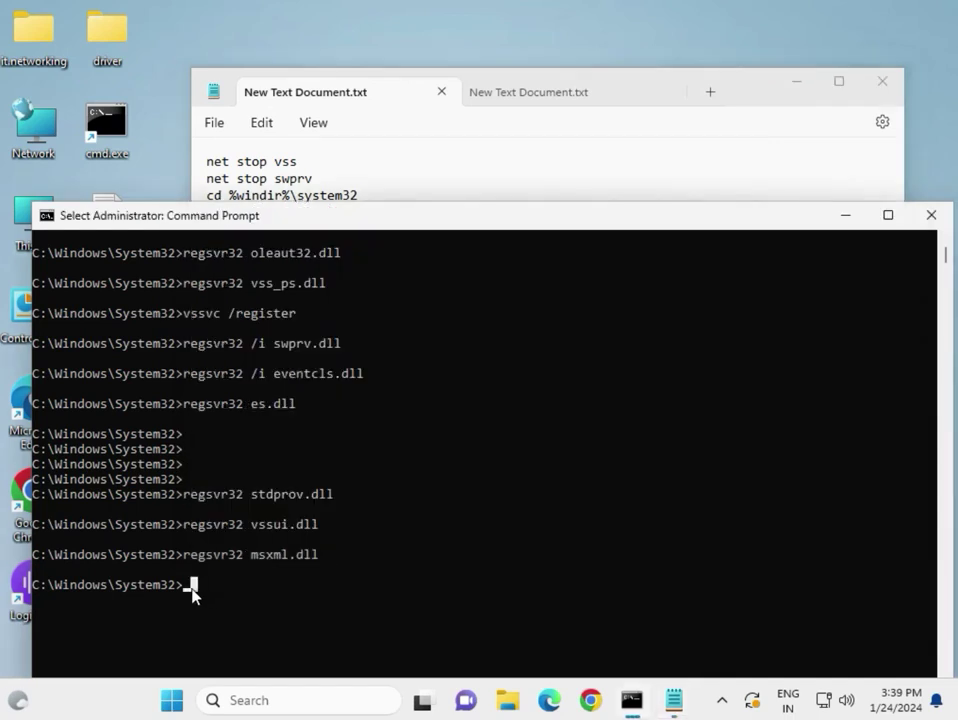
{"action": "right_click", "coordinate": [193, 594]}
{"action": "key", "text": "Return"}
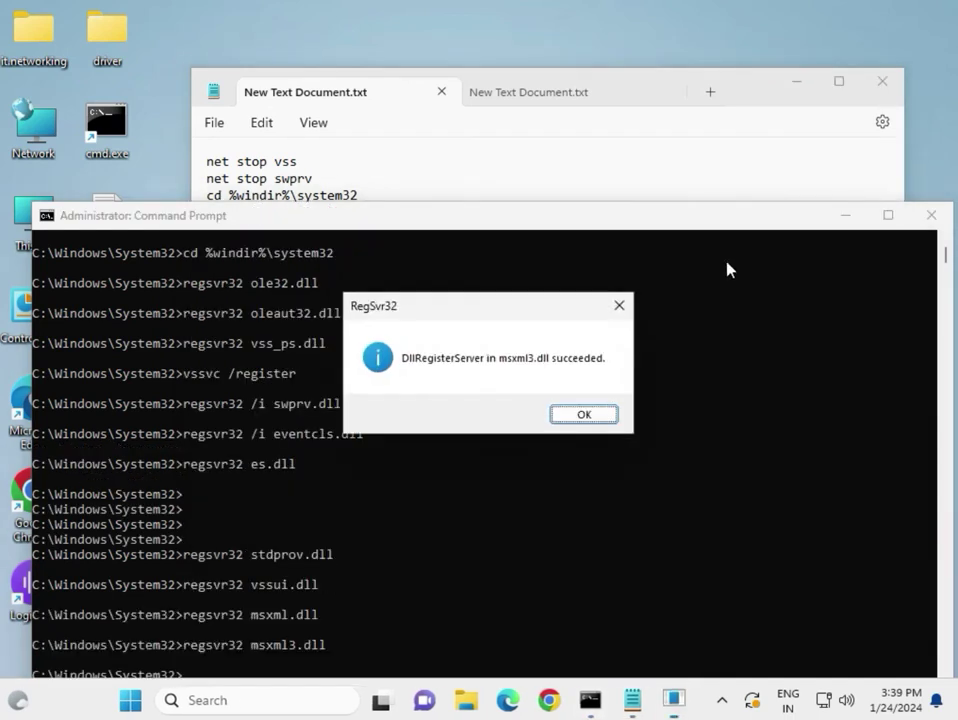
{"action": "left_click", "coordinate": [580, 413]}
Copy "regsvr32 msxml4.dll" from New Text Document.txt, run it in Command Prompt and dismiss the RegSvr32 message.
{"action": "left_click", "coordinate": [738, 107]}
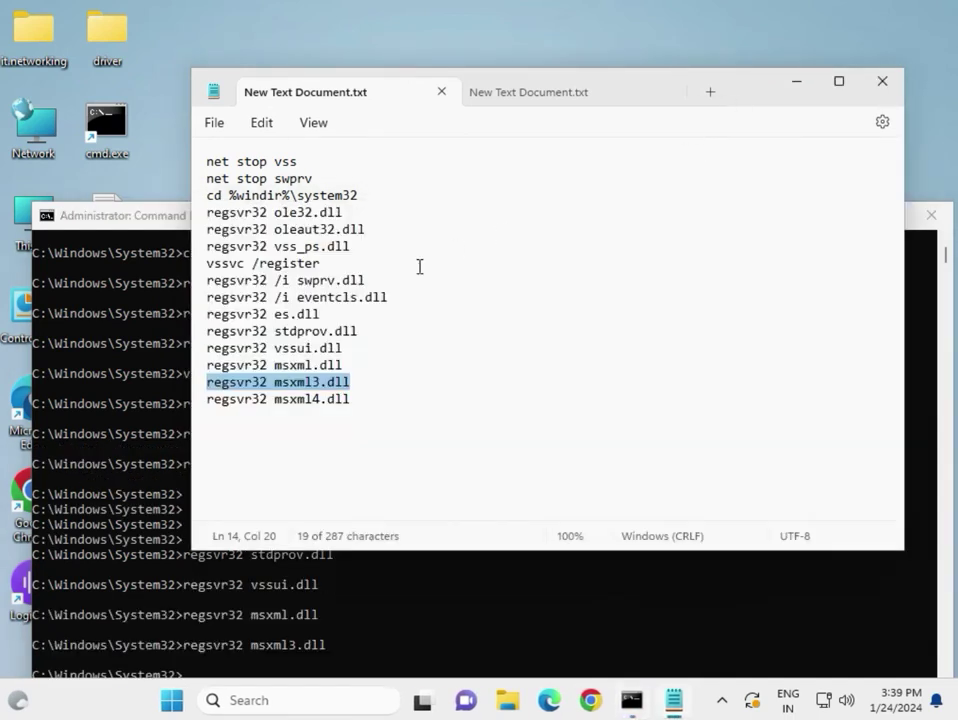
{"action": "left_click_drag", "start_coordinate": [355, 402], "coordinate": [205, 410]}
{"action": "key", "text": "ctrl+c"}
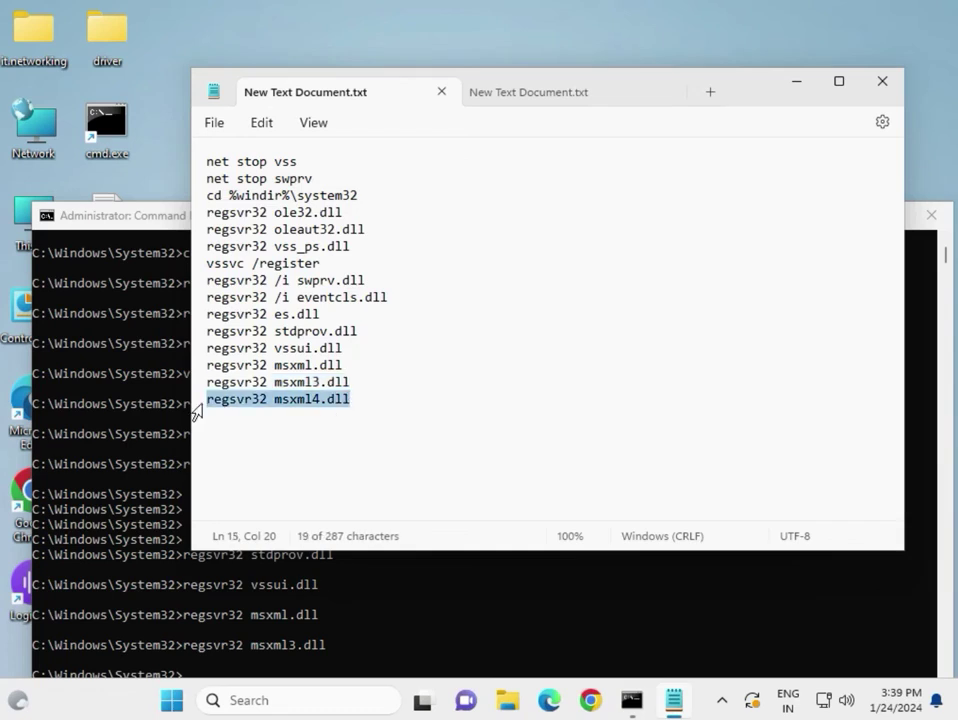
{"action": "left_click", "coordinate": [403, 626]}
{"action": "scroll", "coordinate": [300, 575], "scroll_direction": "down", "scroll_amount": 1}
{"action": "right_click", "coordinate": [195, 515]}
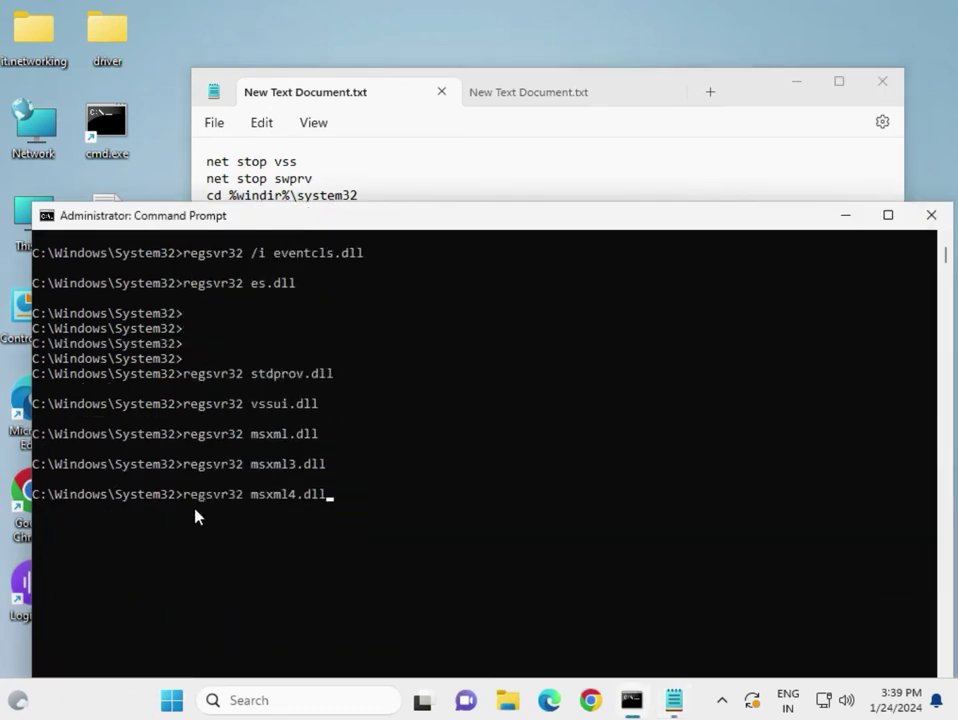
{"action": "key", "text": "Return"}
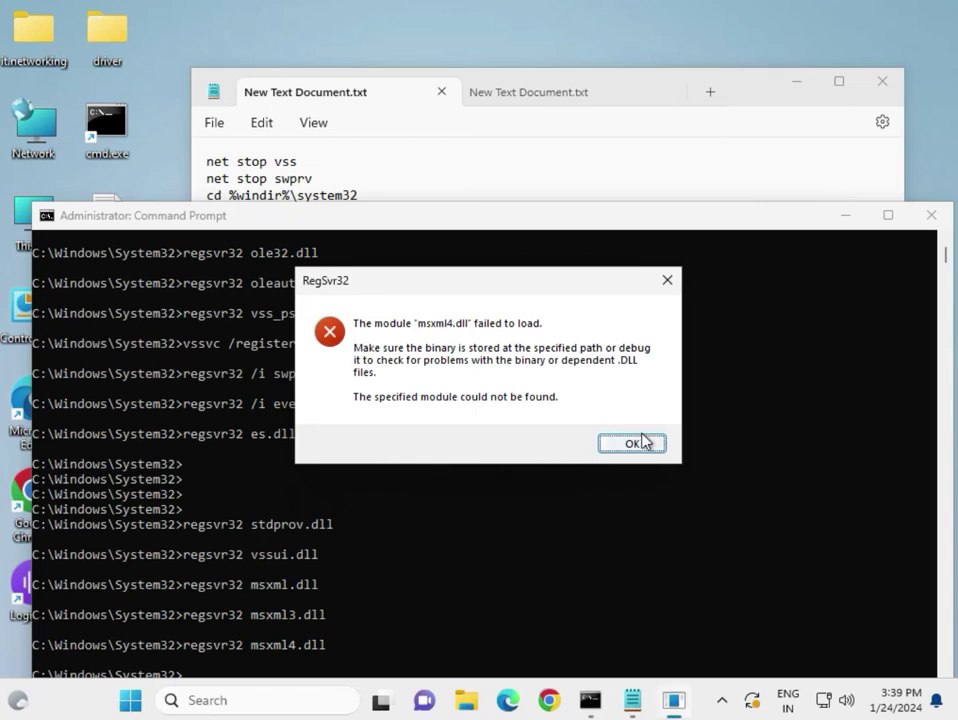
{"action": "left_click", "coordinate": [636, 440]}
Close the elevated Command Prompt window, leaving the Notepad command list open.
{"action": "scroll", "coordinate": [522, 466], "scroll_direction": "down", "scroll_amount": 5}
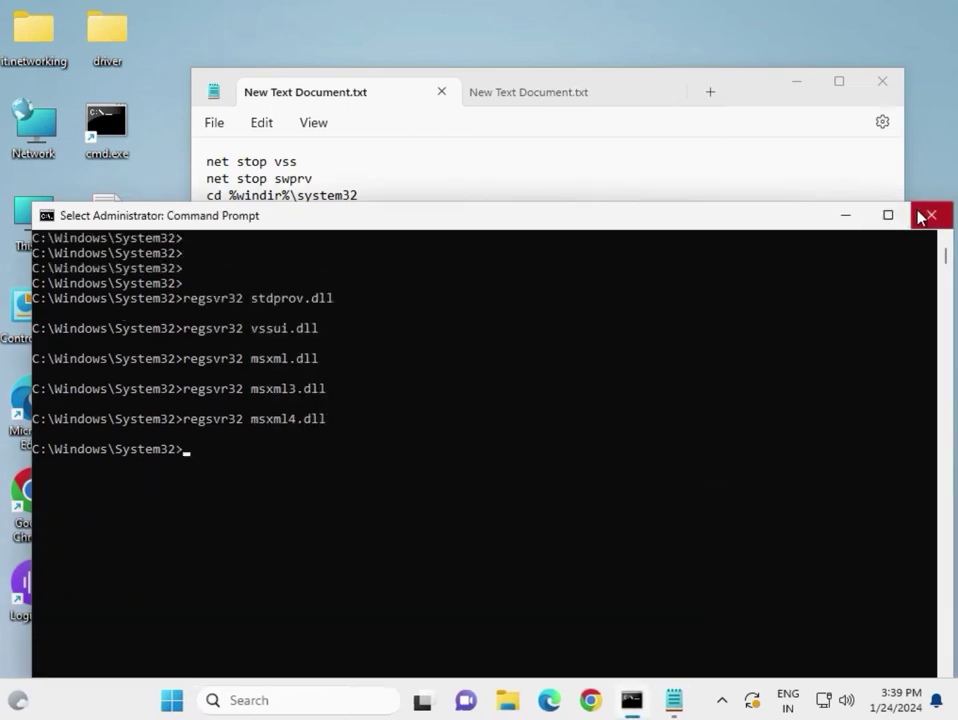
{"action": "type", "text": "ex"}
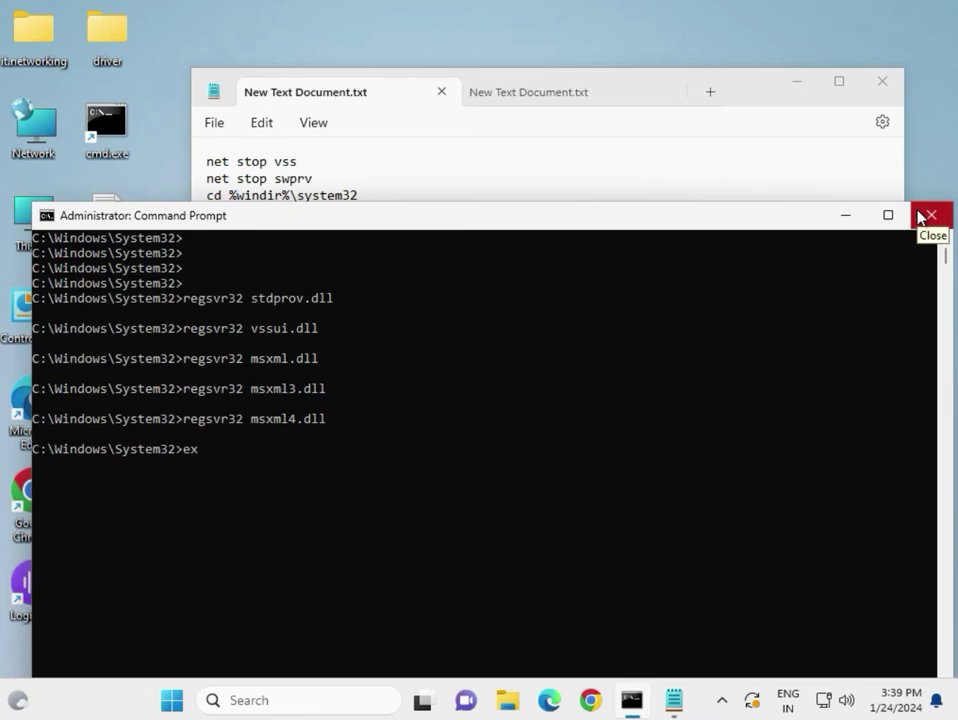
{"action": "key", "text": "Tab"}
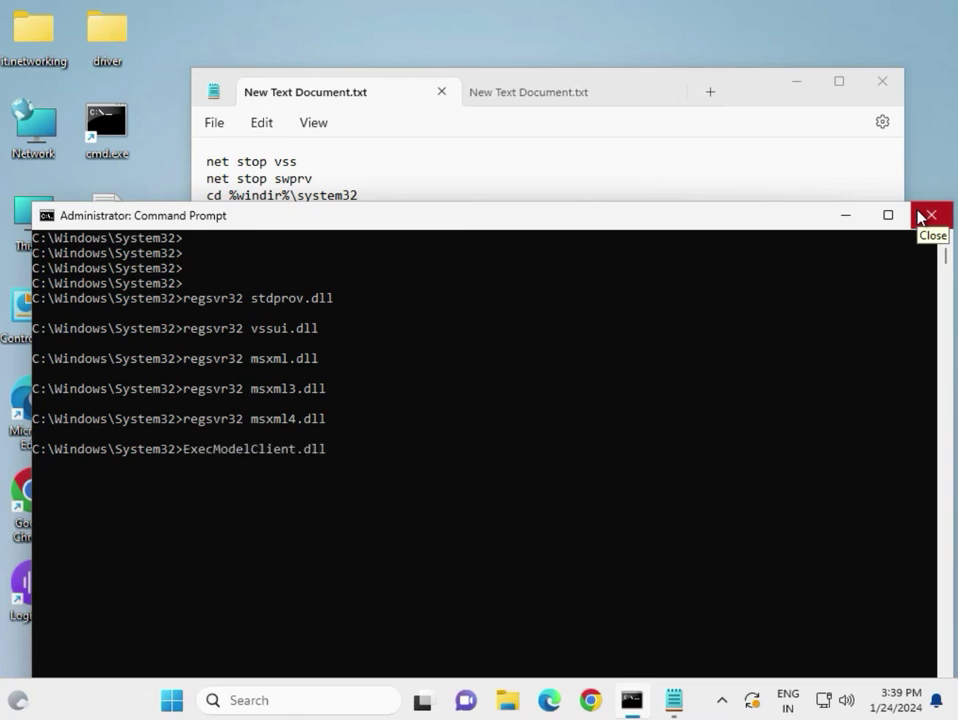
{"action": "left_click", "coordinate": [920, 216]}
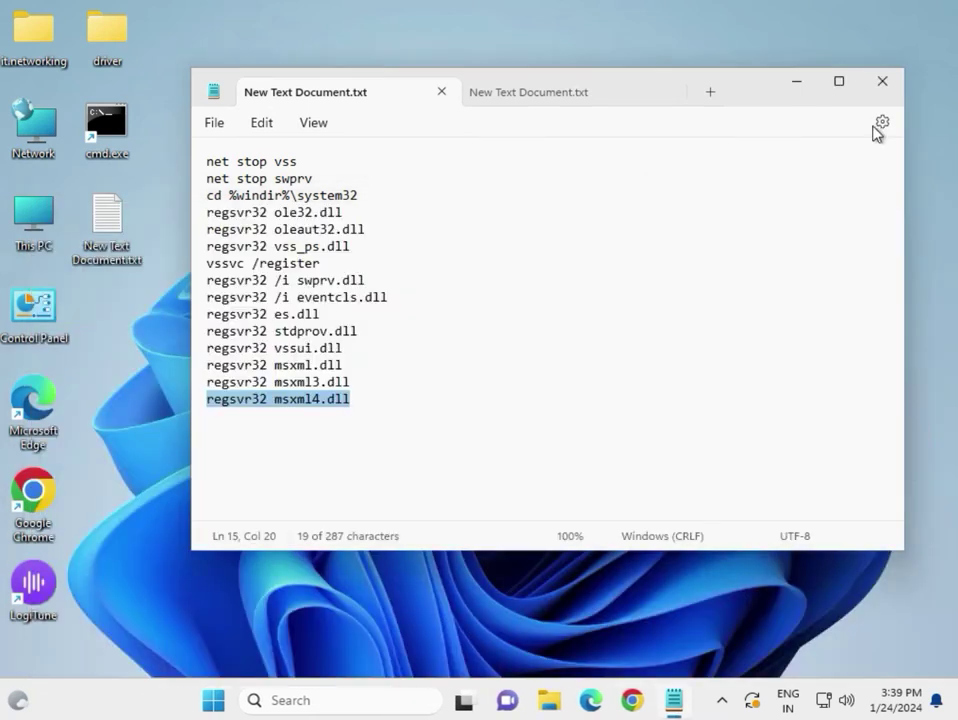
Close the Notepad command list, then search for cmd and open Command Prompt as administrator, approving the User Account Control request.
{"action": "left_click", "coordinate": [884, 83]}
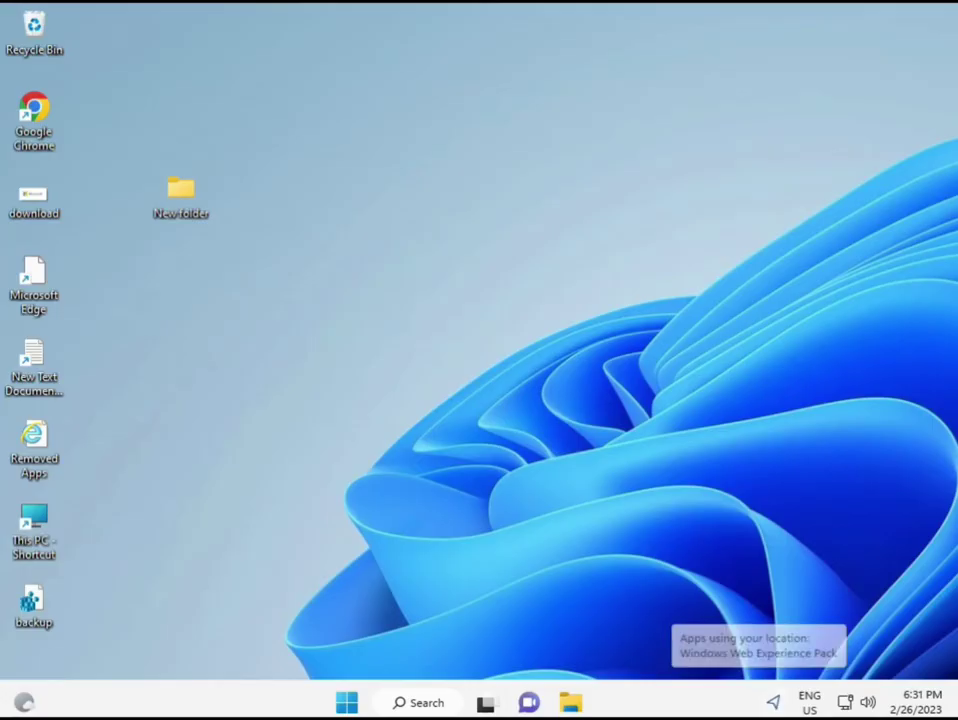
{"action": "left_click", "coordinate": [344, 704]}
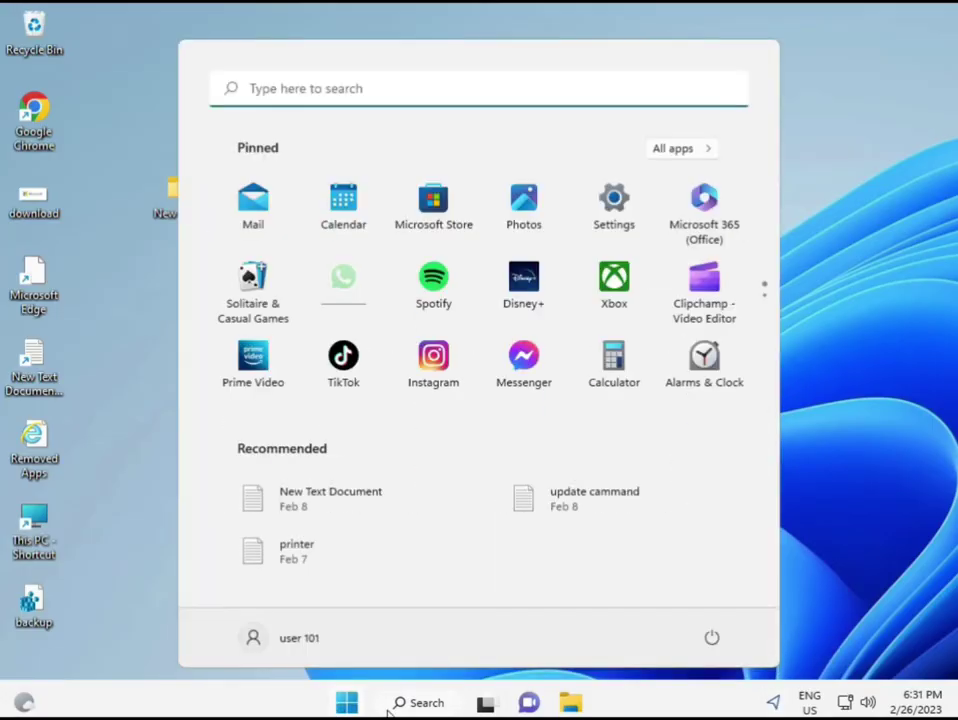
{"action": "type", "text": "cmd"}
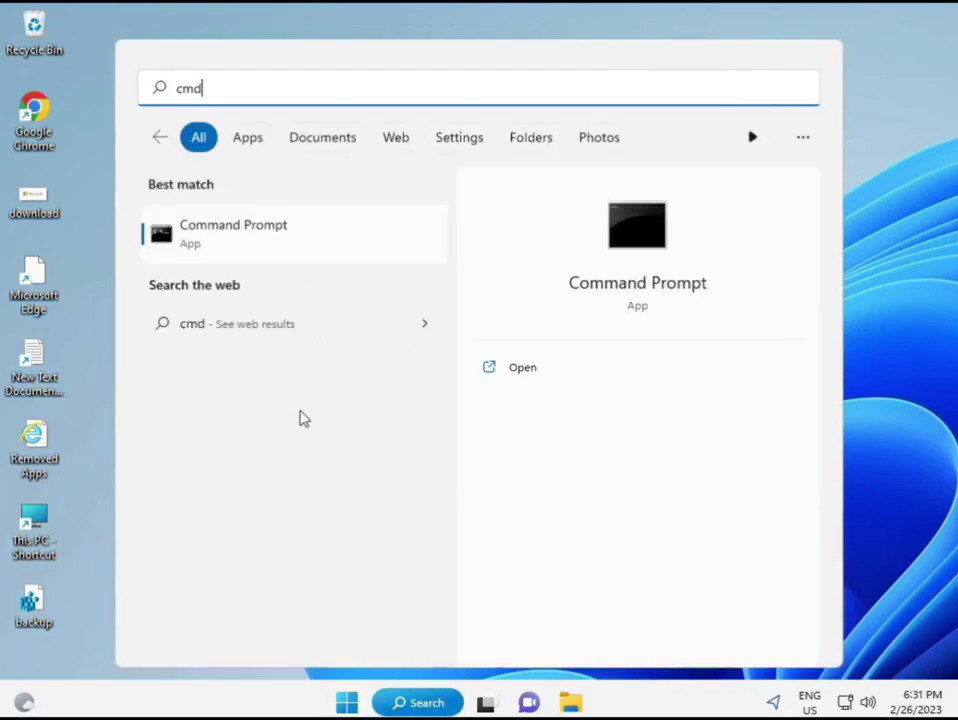
{"action": "left_click", "coordinate": [212, 235]}
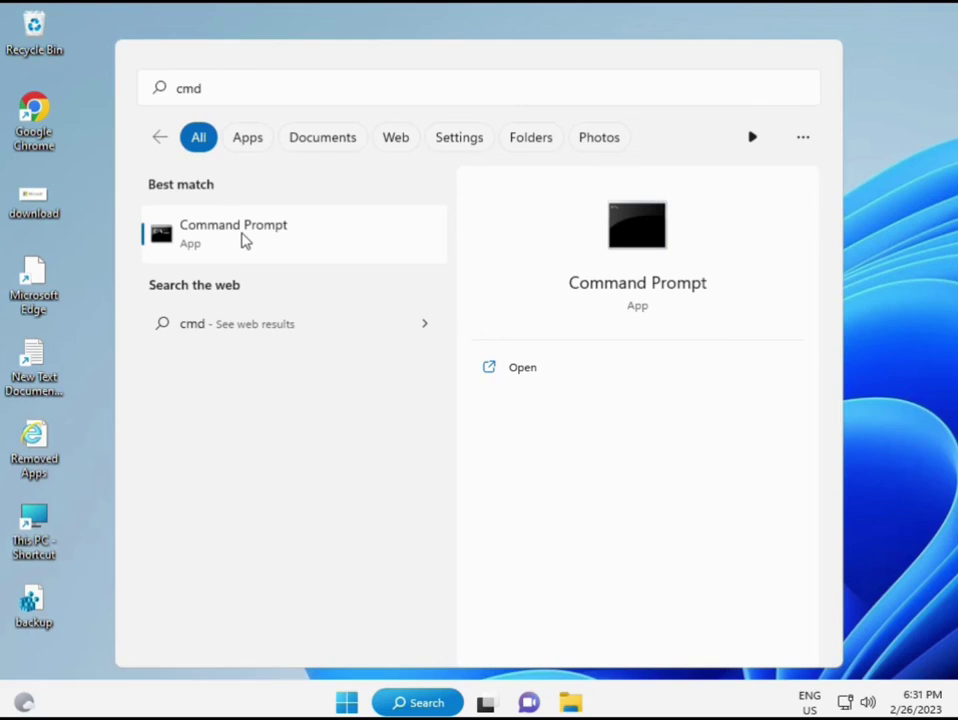
{"action": "right_click", "coordinate": [243, 240]}
{"action": "left_click", "coordinate": [293, 256]}
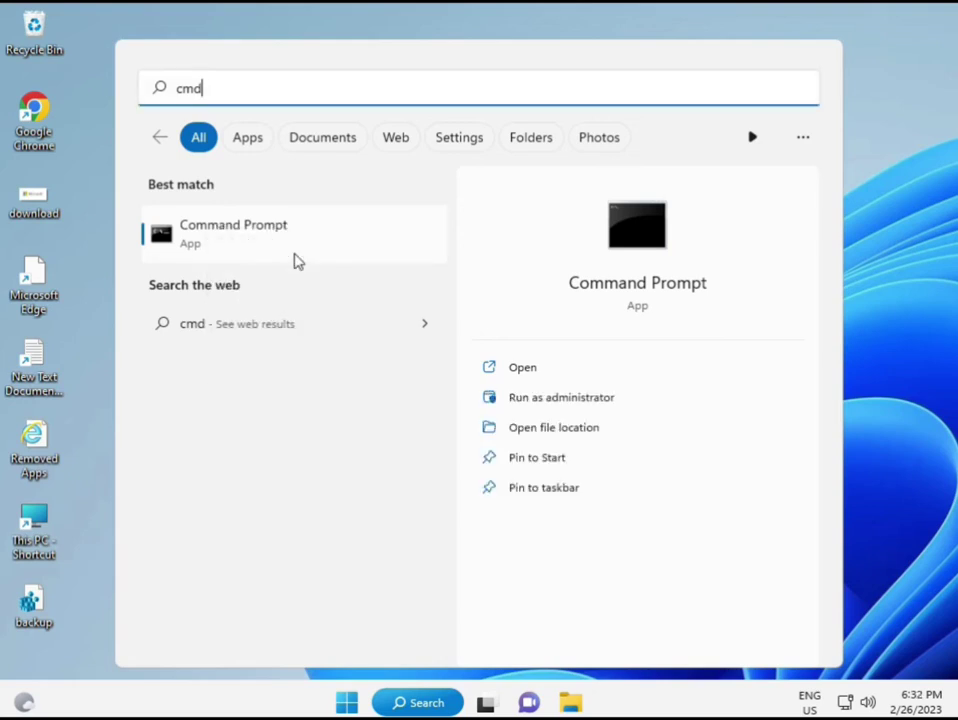
{"action": "key", "text": "ctrl+shift+Return"}
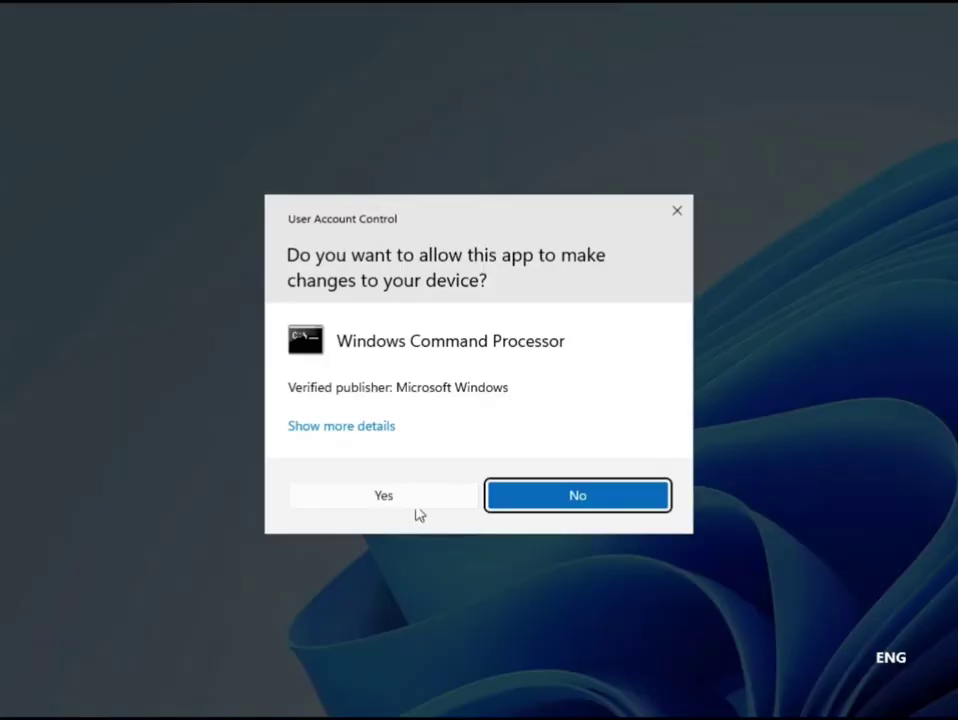
{"action": "left_click", "coordinate": [396, 500]}
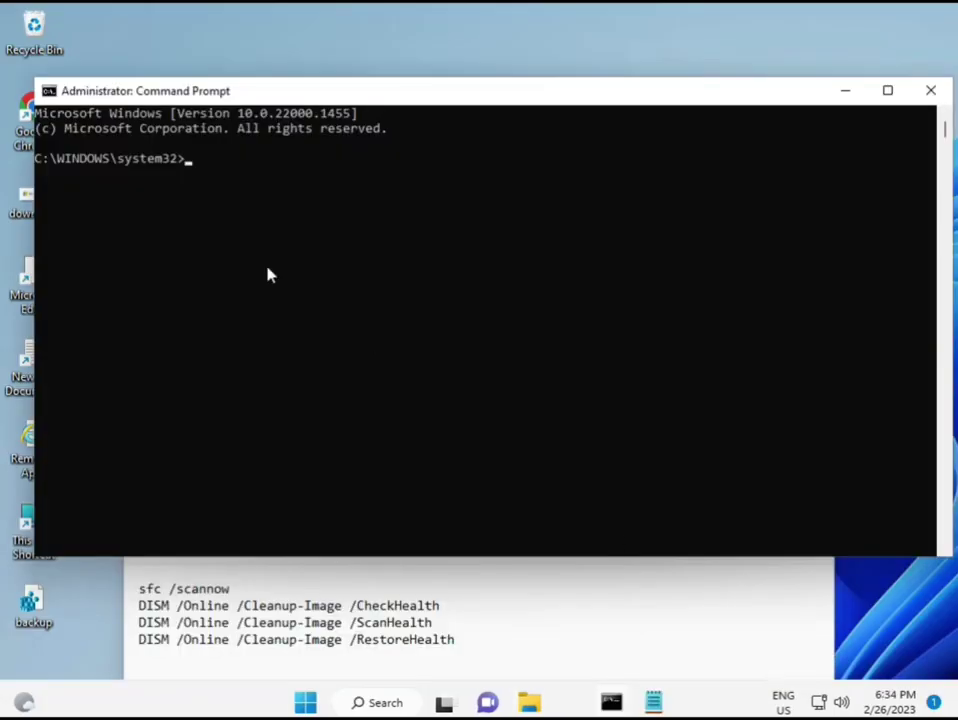
Run "sfc /scannow" in the elevated Command Prompt to scan the system files.
{"action": "left_click", "coordinate": [190, 163]}
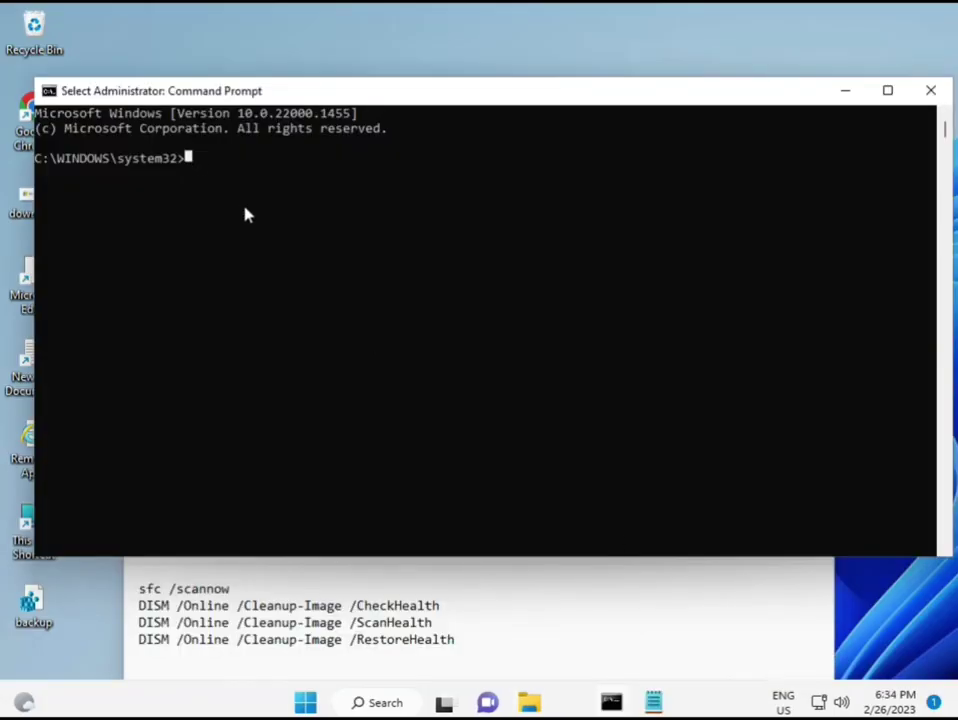
{"action": "type", "text": "sca"}
{"action": "key", "text": "BackSpace"}
{"action": "key", "text": "BackSpace"}
{"action": "key", "text": "BackSpace"}
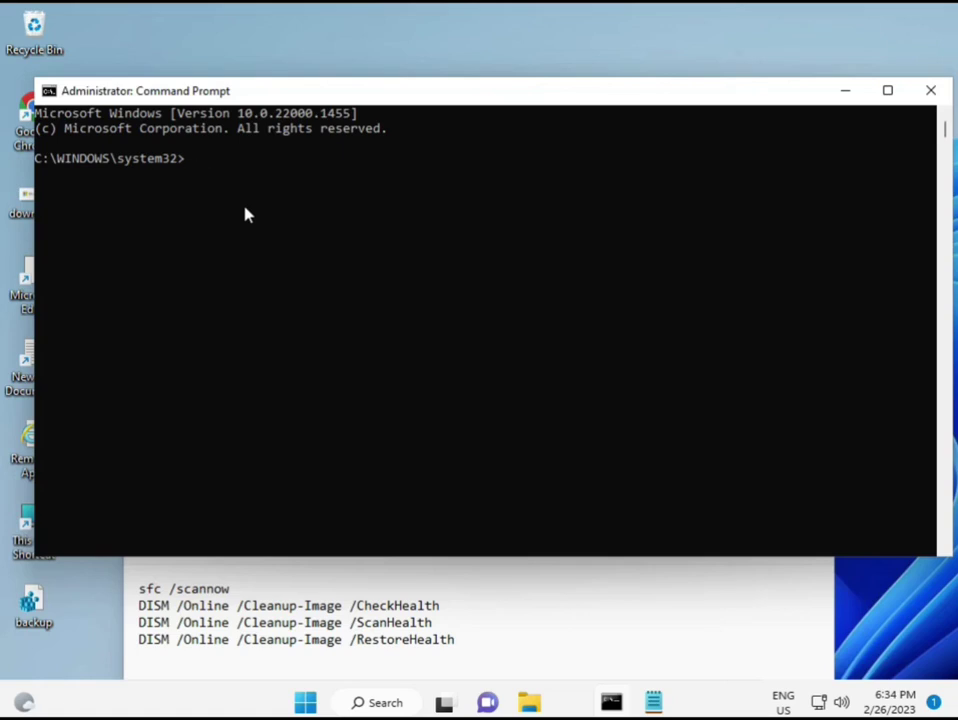
{"action": "type", "text": "sfc /scannow"}
{"action": "key", "text": "Return"}
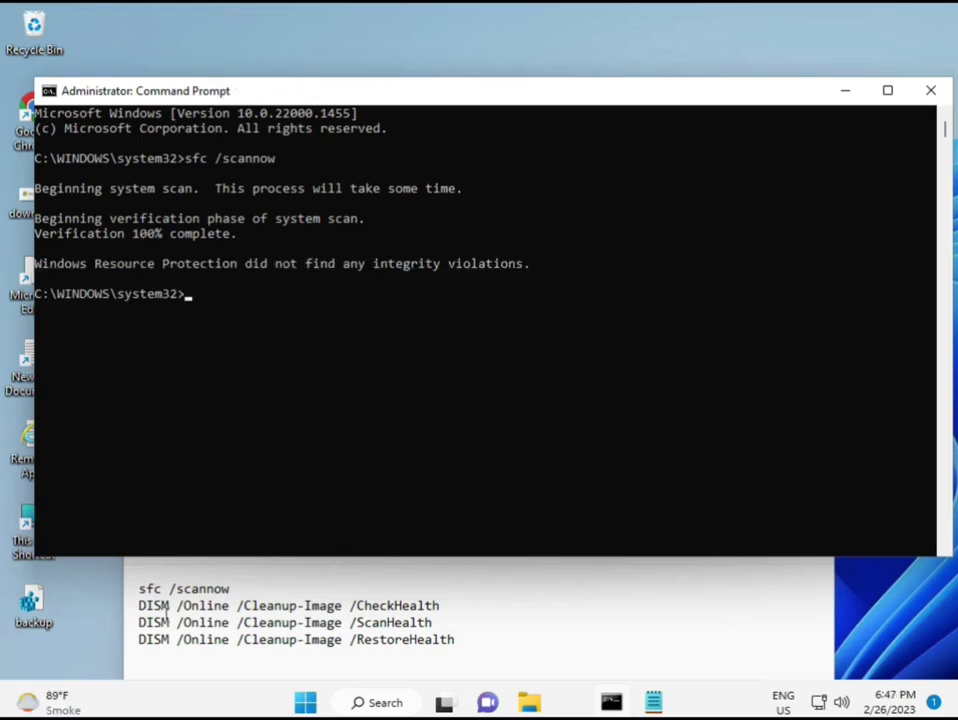
Copy "DISM /Online /Cleanup-Image /CheckHealth" from the New Text Document in Notepad and run it in Command Prompt.
{"action": "left_click_drag", "start_coordinate": [141, 605], "coordinate": [449, 605]}
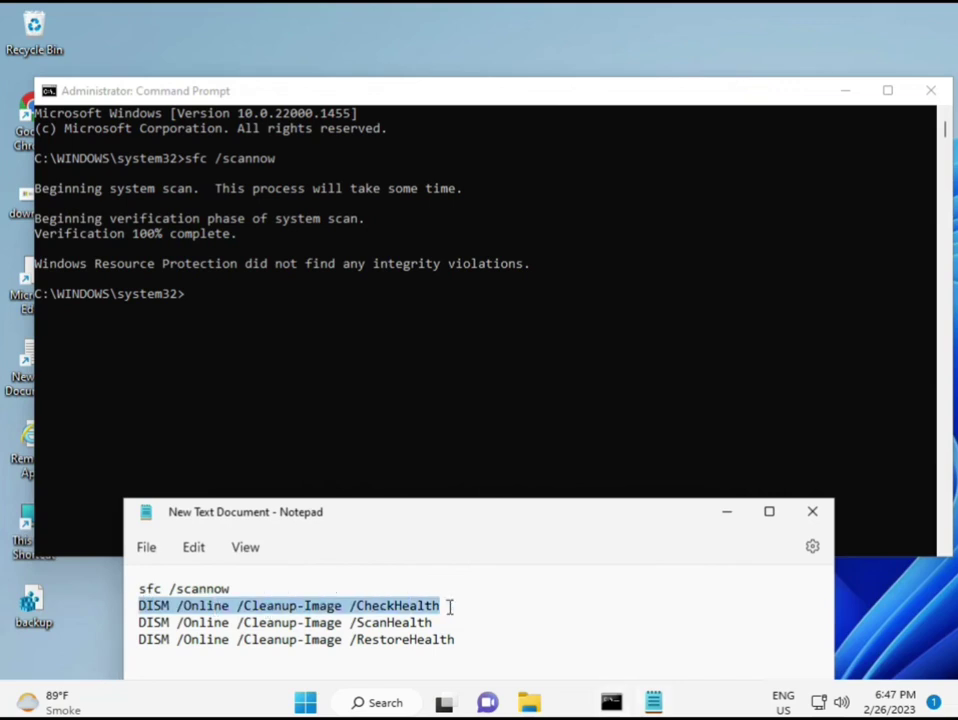
{"action": "right_click", "coordinate": [253, 607]}
{"action": "left_click", "coordinate": [300, 313]}
{"action": "left_click", "coordinate": [189, 297]}
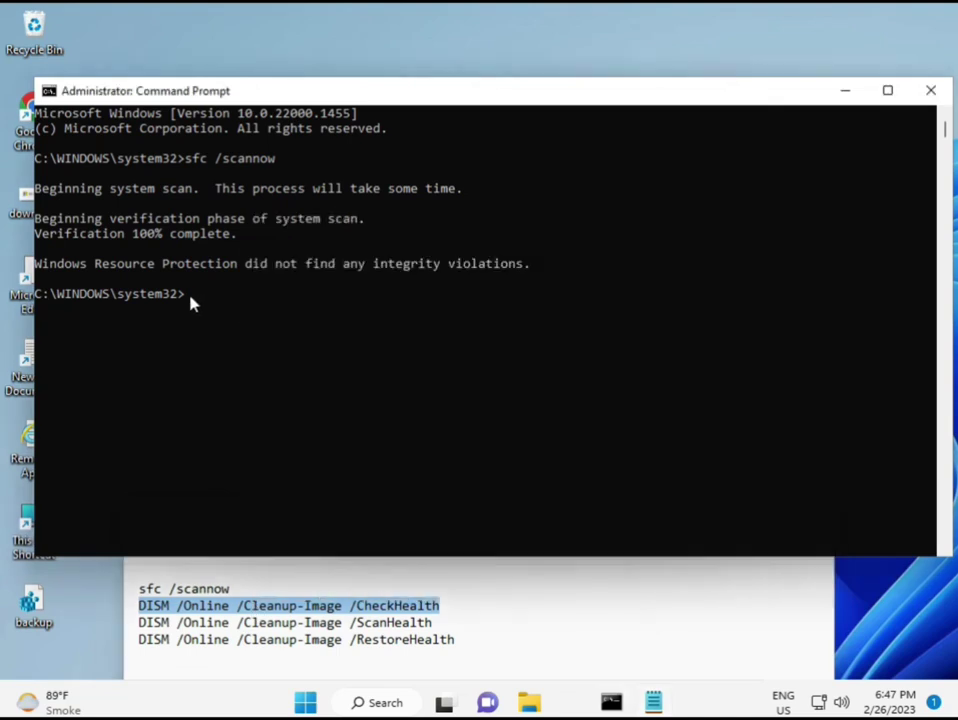
{"action": "right_click", "coordinate": [189, 297]}
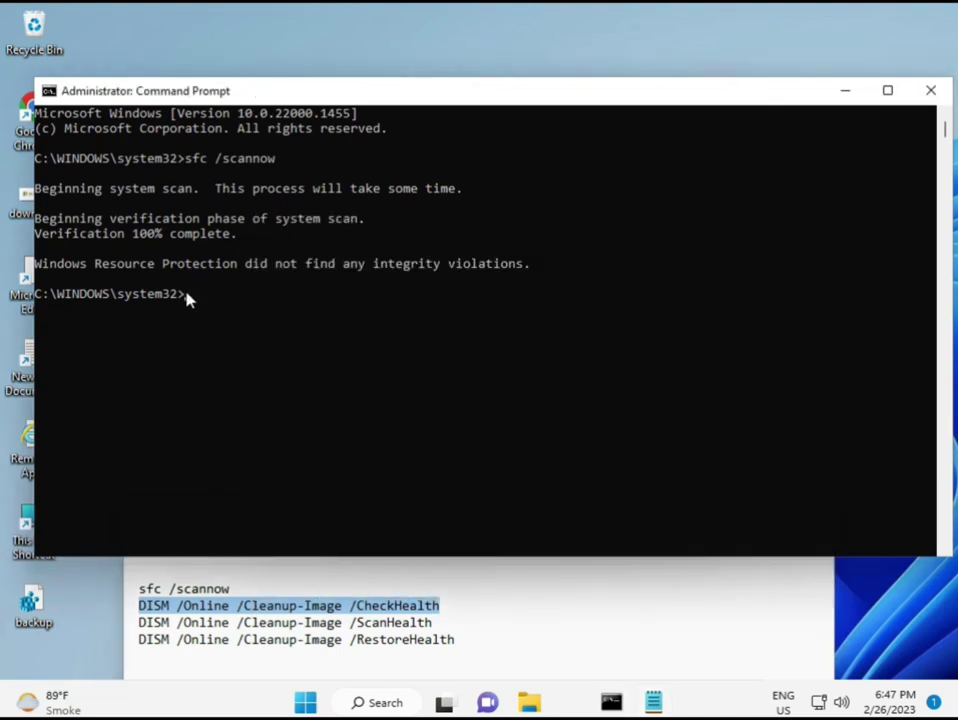
{"action": "right_click", "coordinate": [76, 92]}
{"action": "mouse_move", "coordinate": [199, 238]}
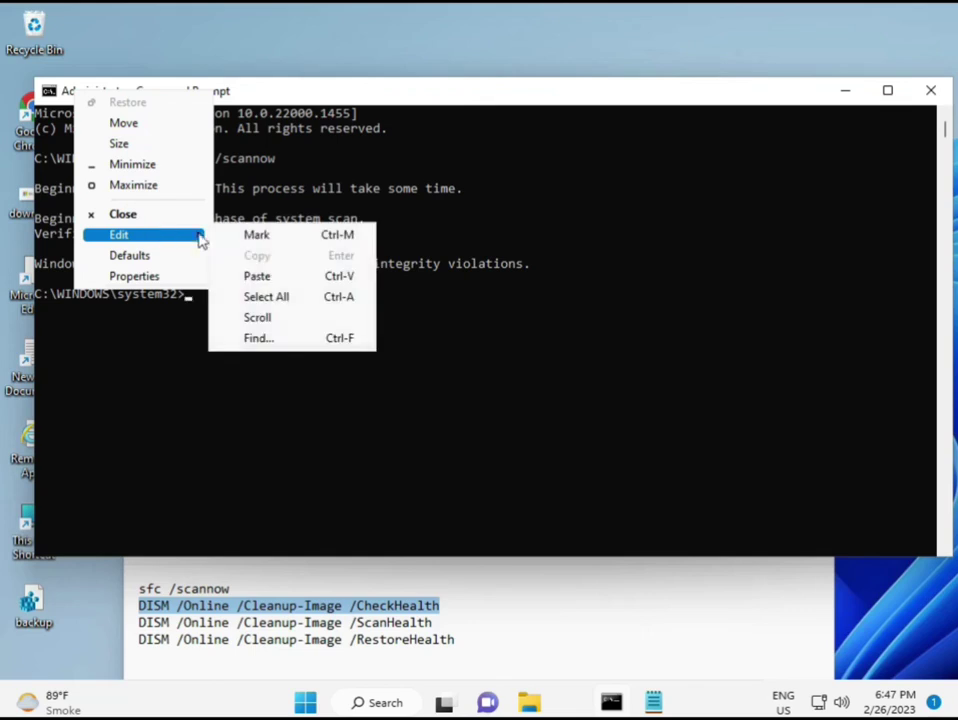
{"action": "left_click", "coordinate": [253, 277]}
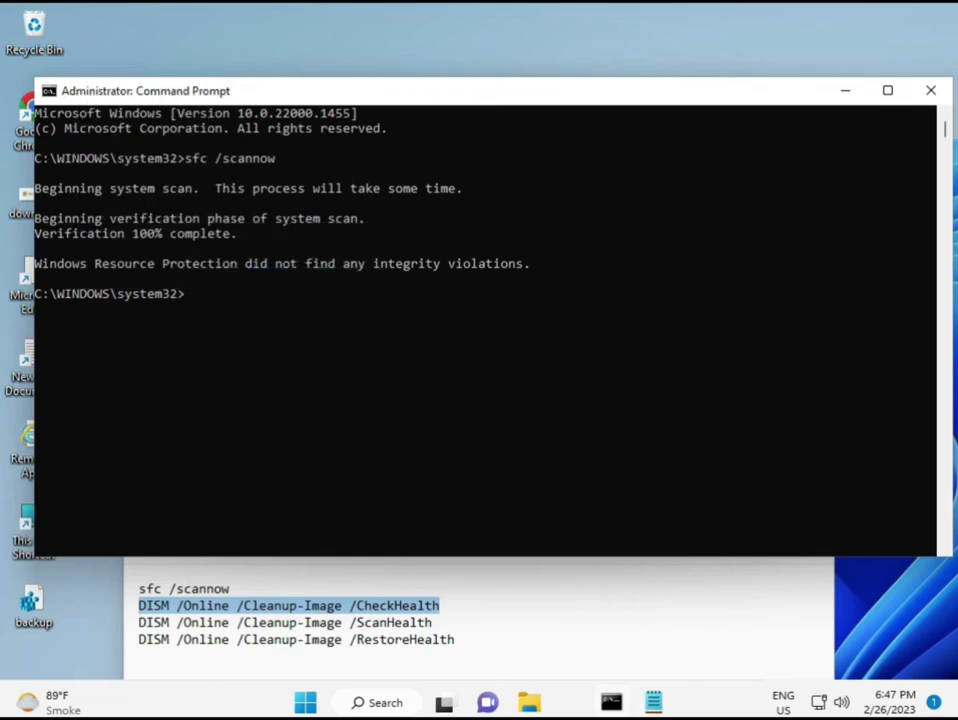
{"action": "left_click", "coordinate": [184, 301]}
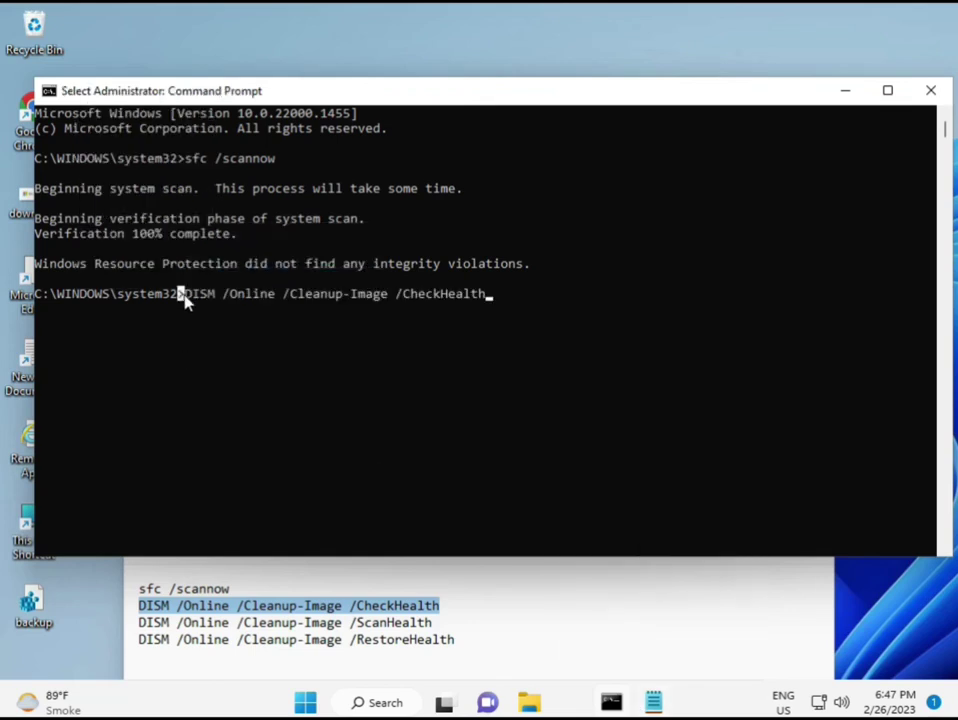
{"action": "left_click", "coordinate": [193, 301]}
{"action": "right_click", "coordinate": [197, 314]}
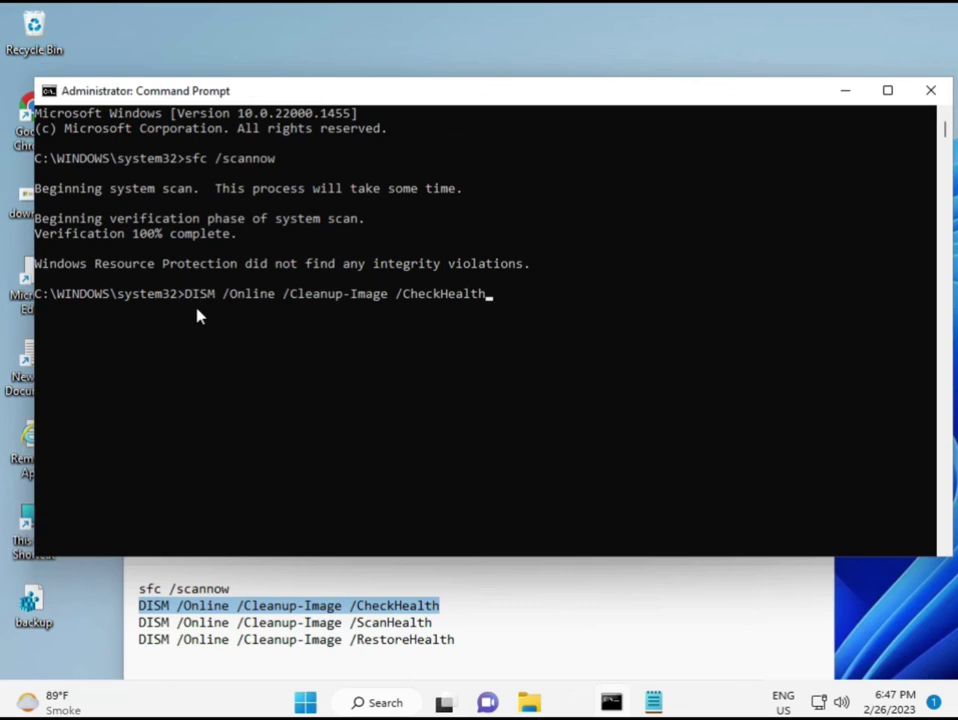
{"action": "key", "text": "Return"}
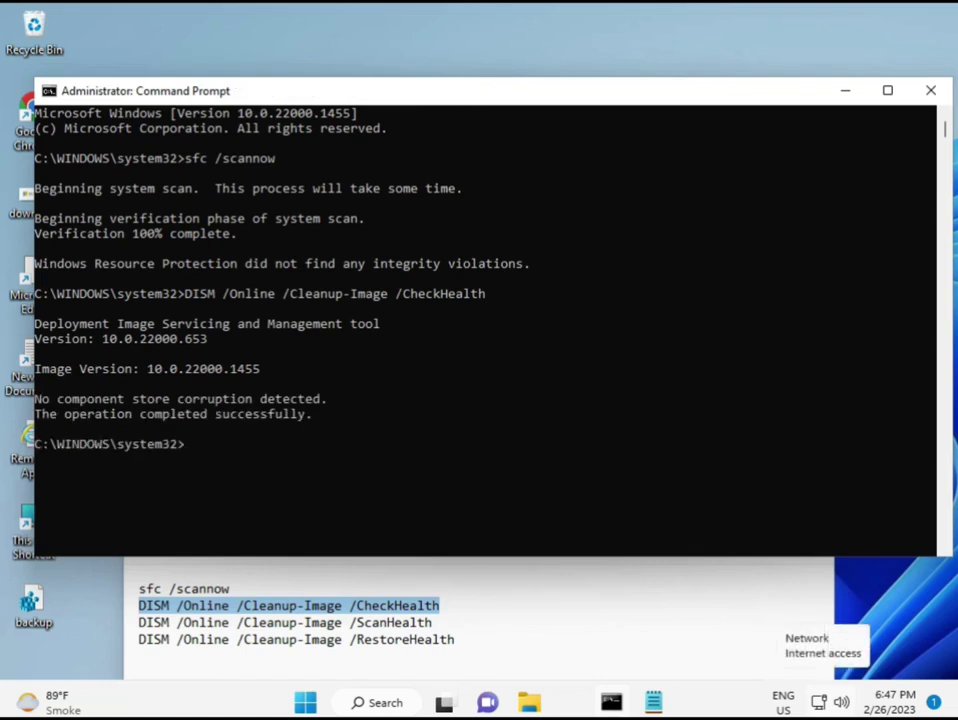
Copy "DISM /Online /Cleanup-Image /ScanHealth" from the New Text Document in Notepad and run it in Command Prompt.
{"action": "left_click", "coordinate": [142, 625]}
{"action": "left_click_drag", "start_coordinate": [142, 625], "coordinate": [453, 624]}
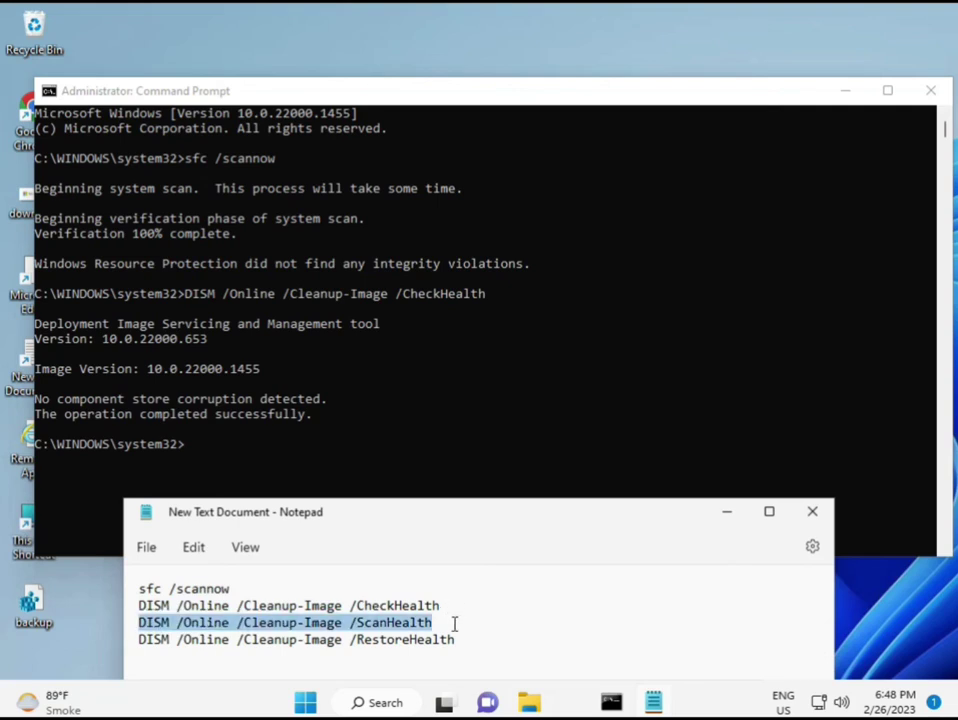
{"action": "right_click", "coordinate": [421, 626]}
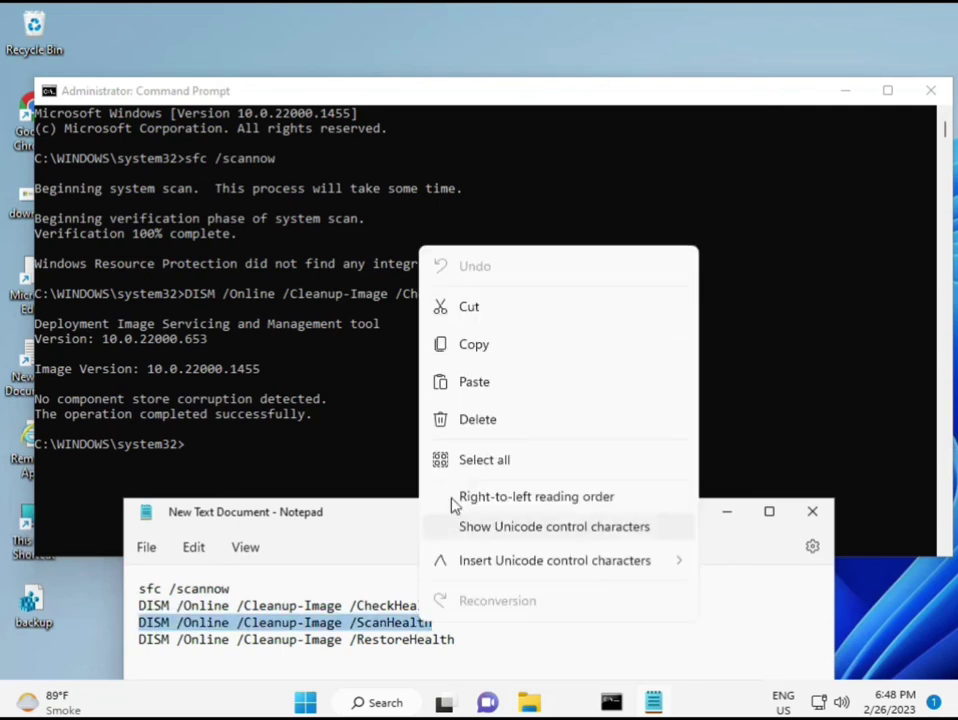
{"action": "left_click", "coordinate": [468, 363]}
{"action": "left_click", "coordinate": [196, 453]}
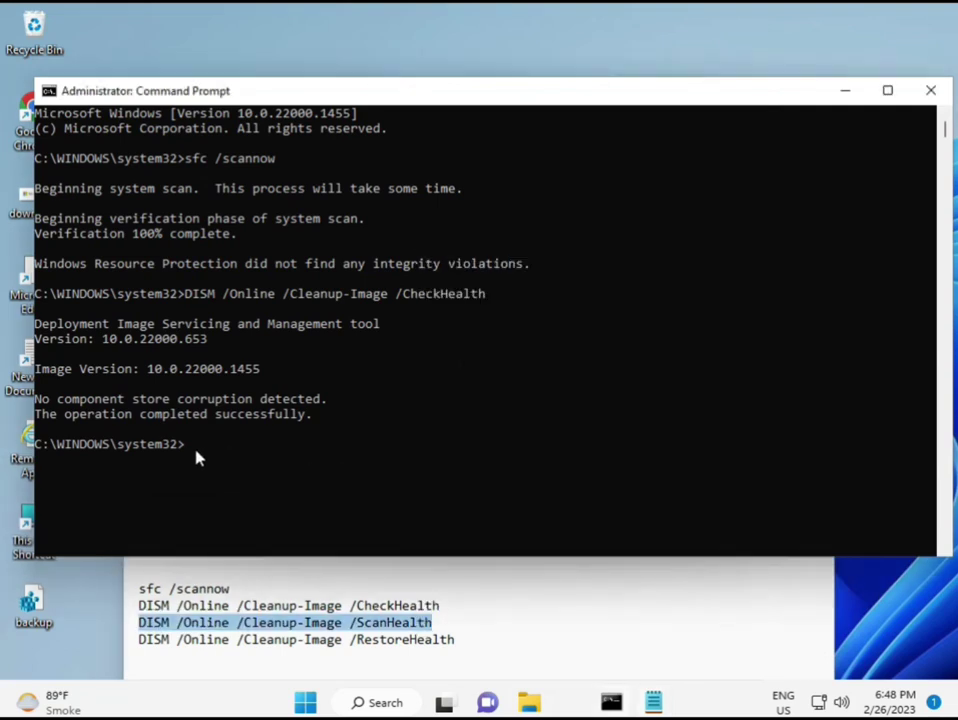
{"action": "right_click", "coordinate": [196, 453]}
{"action": "right_click", "coordinate": [193, 452]}
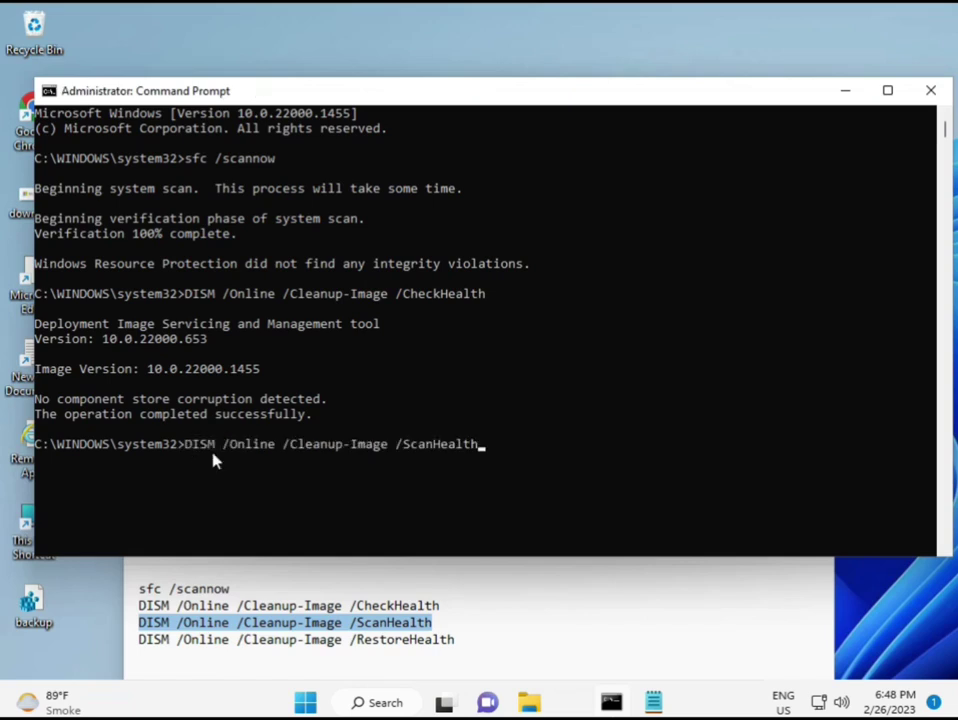
{"action": "key", "text": "Return"}
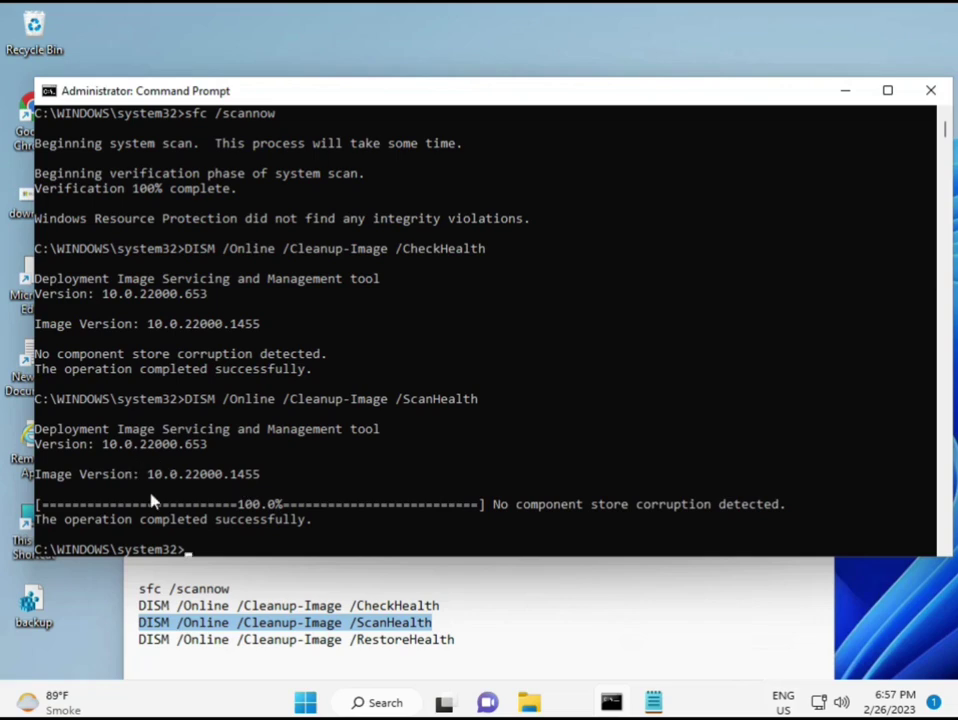
Copy "DISM /Online /Cleanup-Image /RestoreHealth" from the New Text Document in Notepad and paste it at the Command Prompt line.
{"action": "left_click_drag", "start_coordinate": [210, 524], "coordinate": [314, 519]}
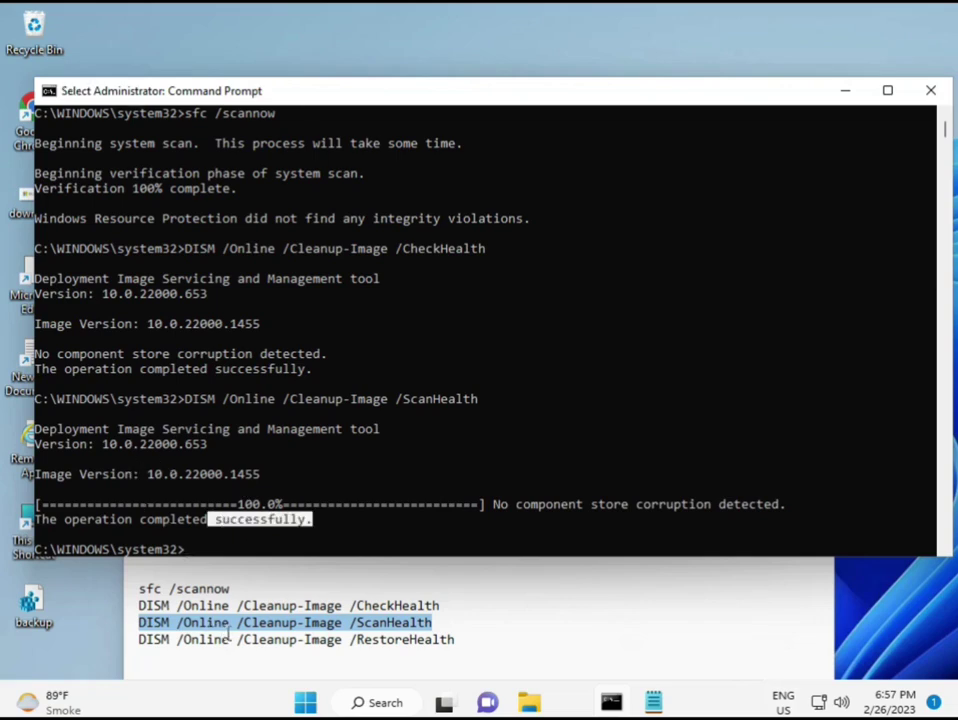
{"action": "triple_click", "coordinate": [226, 641]}
{"action": "right_click", "coordinate": [227, 648]}
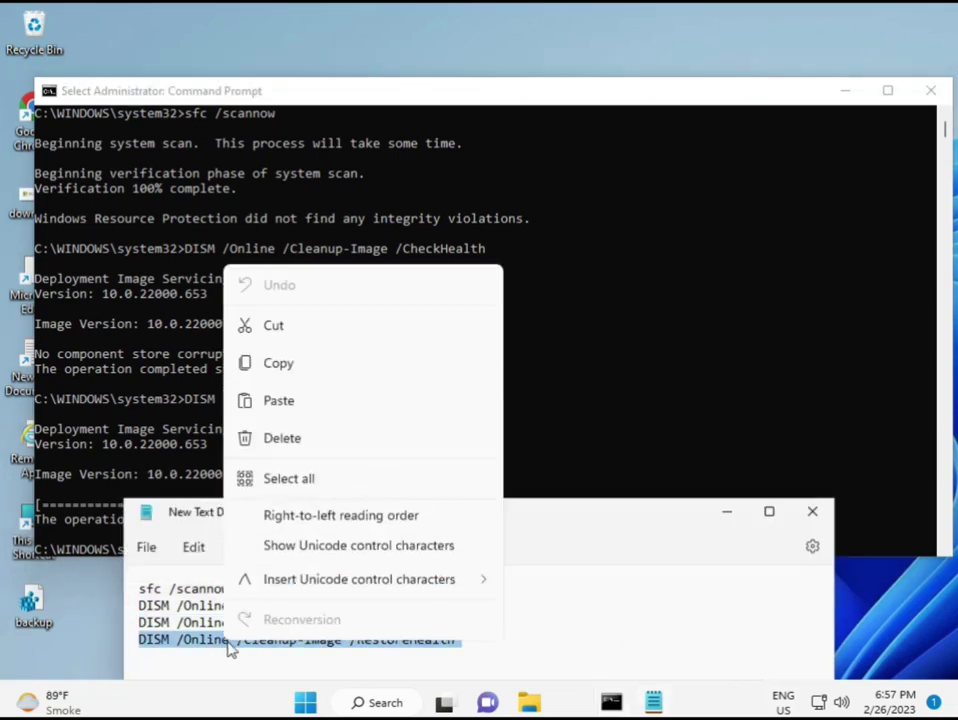
{"action": "left_click", "coordinate": [282, 368]}
{"action": "left_click", "coordinate": [268, 490]}
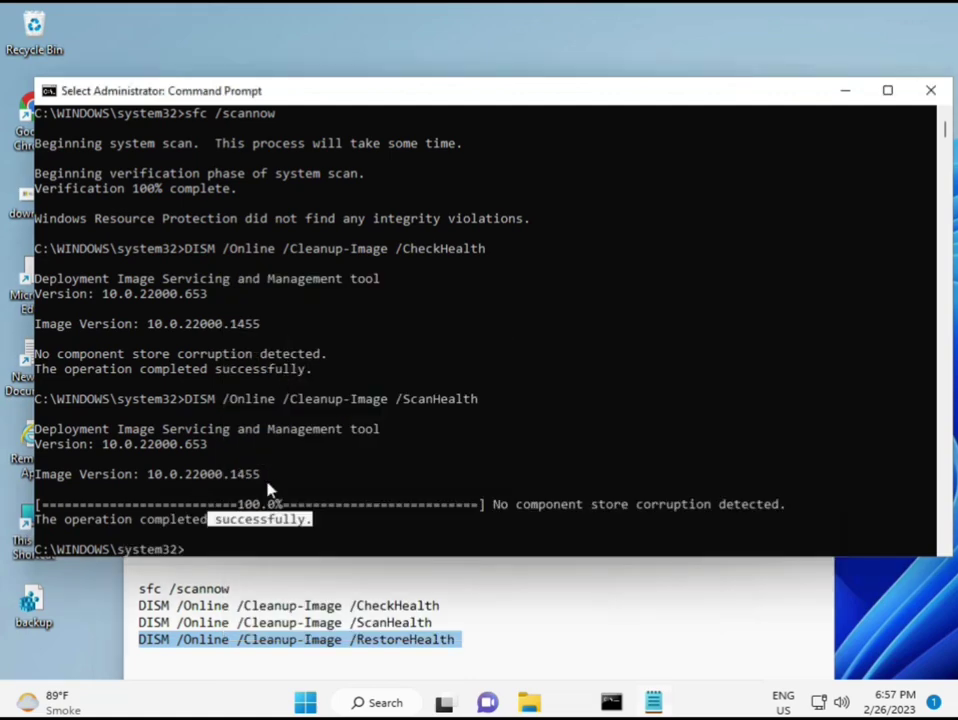
{"action": "left_click", "coordinate": [190, 549]}
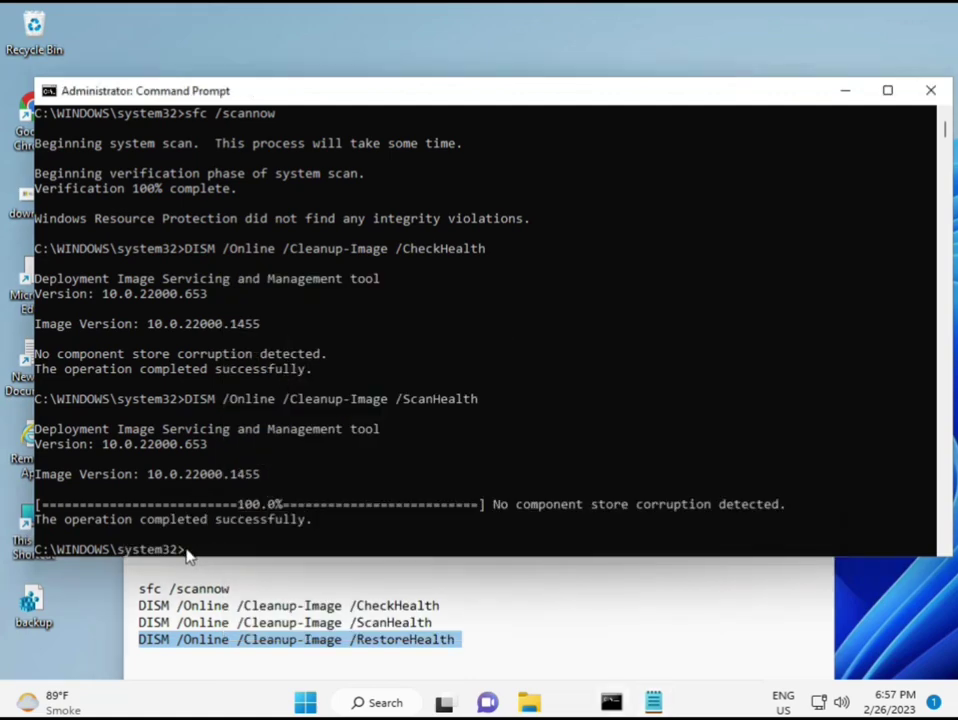
{"action": "left_click", "coordinate": [187, 555]}
{"action": "left_click", "coordinate": [187, 553]}
{"action": "right_click", "coordinate": [614, 492]}
Clear the text selection in Command Prompt and execute the pasted DISM RestoreHealth command.
{"action": "scroll", "coordinate": [584, 451], "scroll_direction": "down", "scroll_amount": 4}
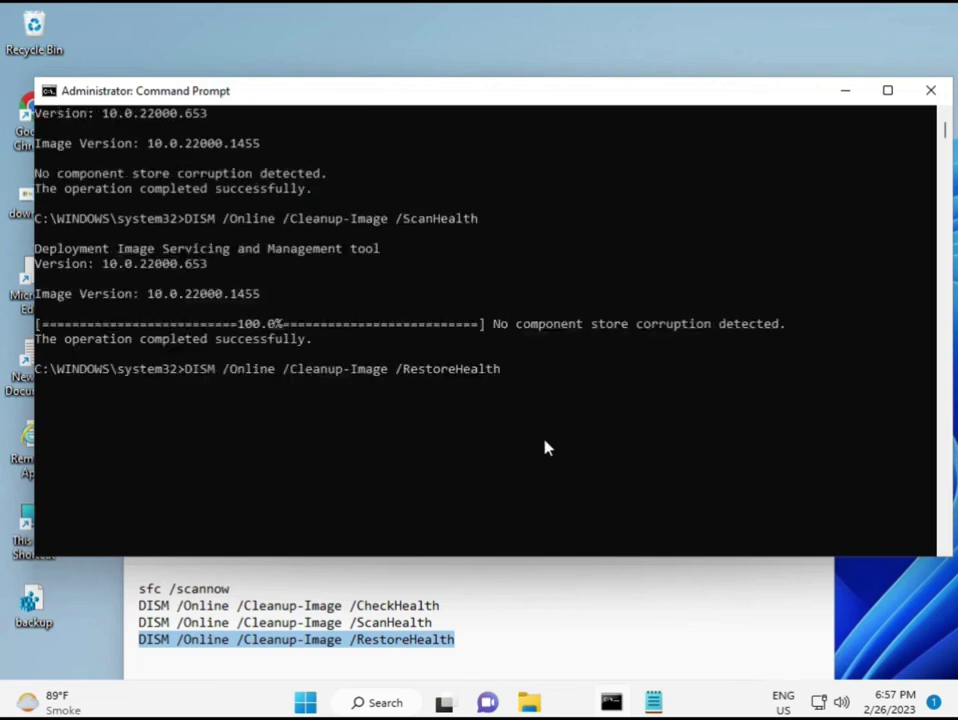
{"action": "scroll", "coordinate": [545, 447], "scroll_direction": "up", "scroll_amount": 2}
{"action": "scroll", "coordinate": [919, 192], "scroll_direction": "up", "scroll_amount": 2}
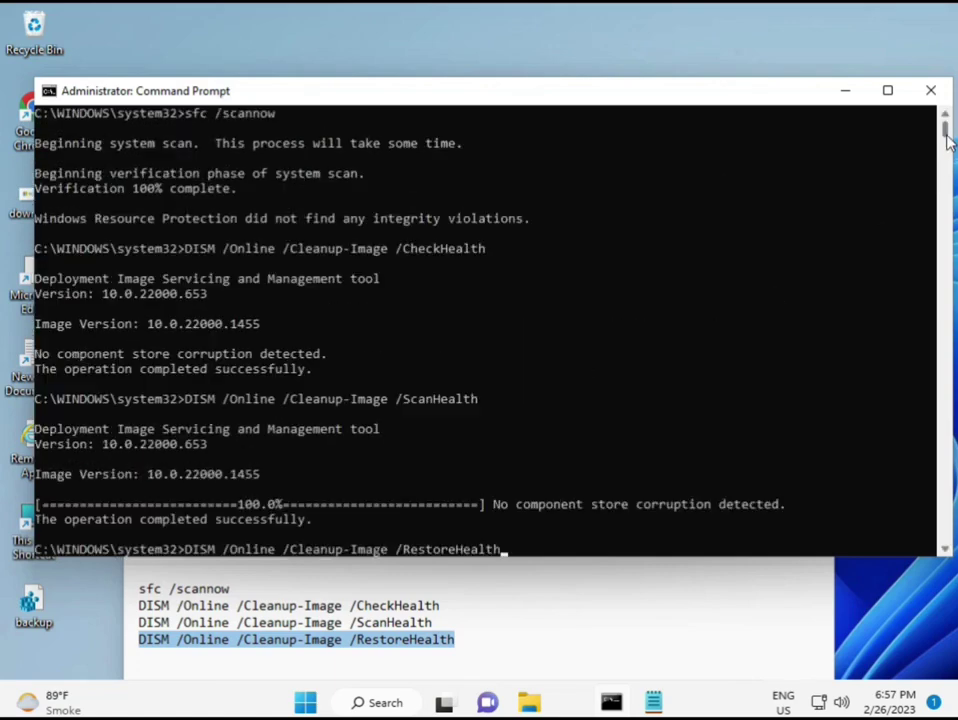
{"action": "scroll", "coordinate": [947, 141], "scroll_direction": "down", "scroll_amount": 10}
{"action": "scroll", "coordinate": [947, 141], "scroll_direction": "up", "scroll_amount": 10}
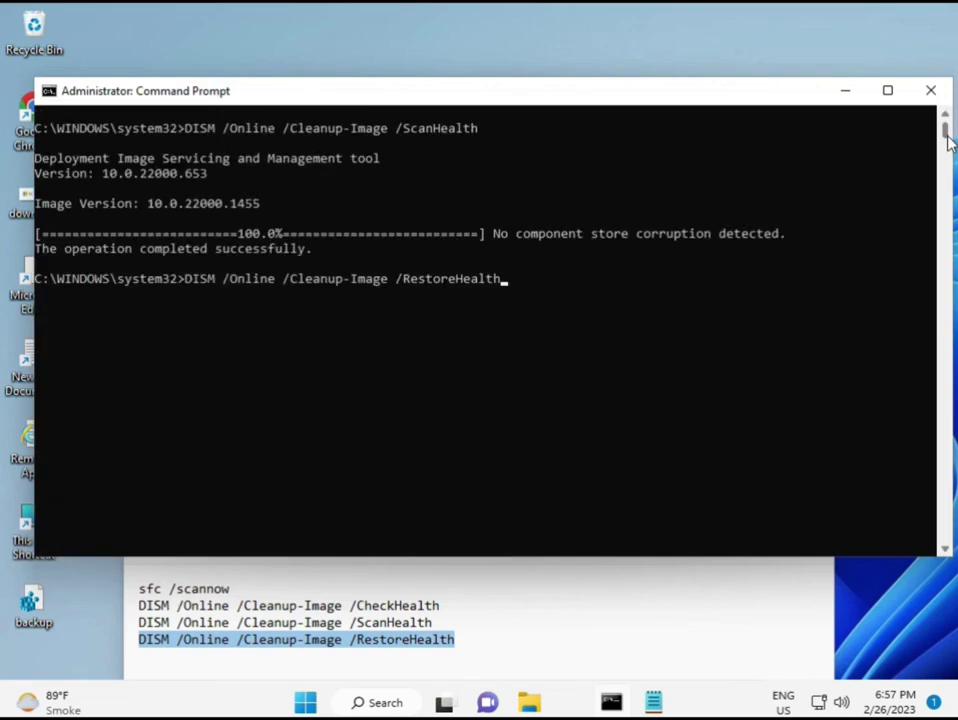
{"action": "left_click", "coordinate": [188, 280]}
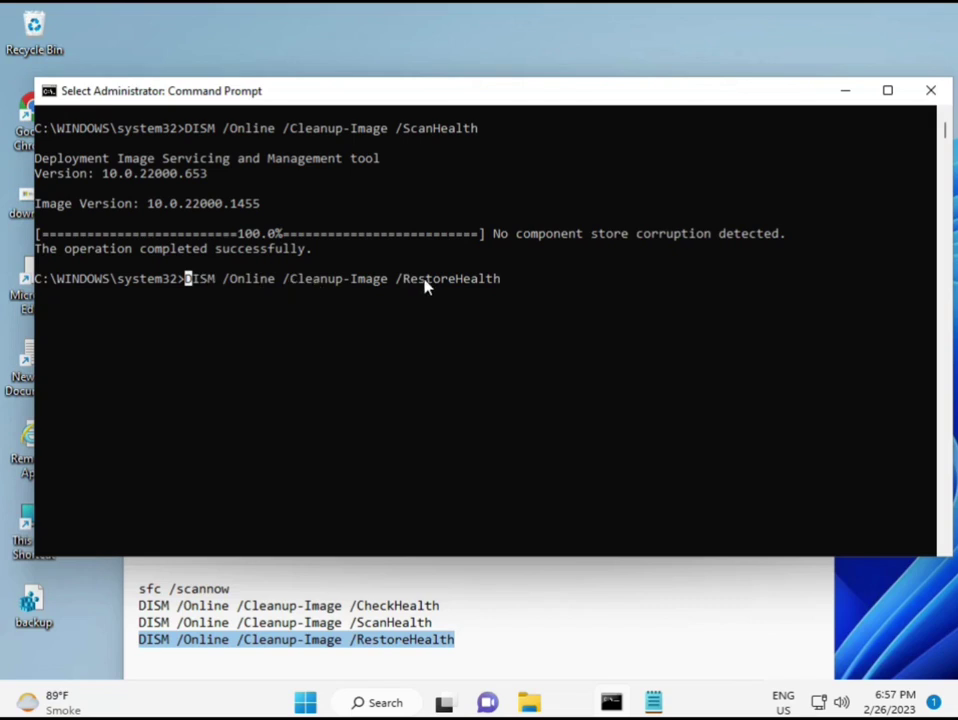
{"action": "key", "text": "Escape"}
{"action": "key", "text": "Return"}
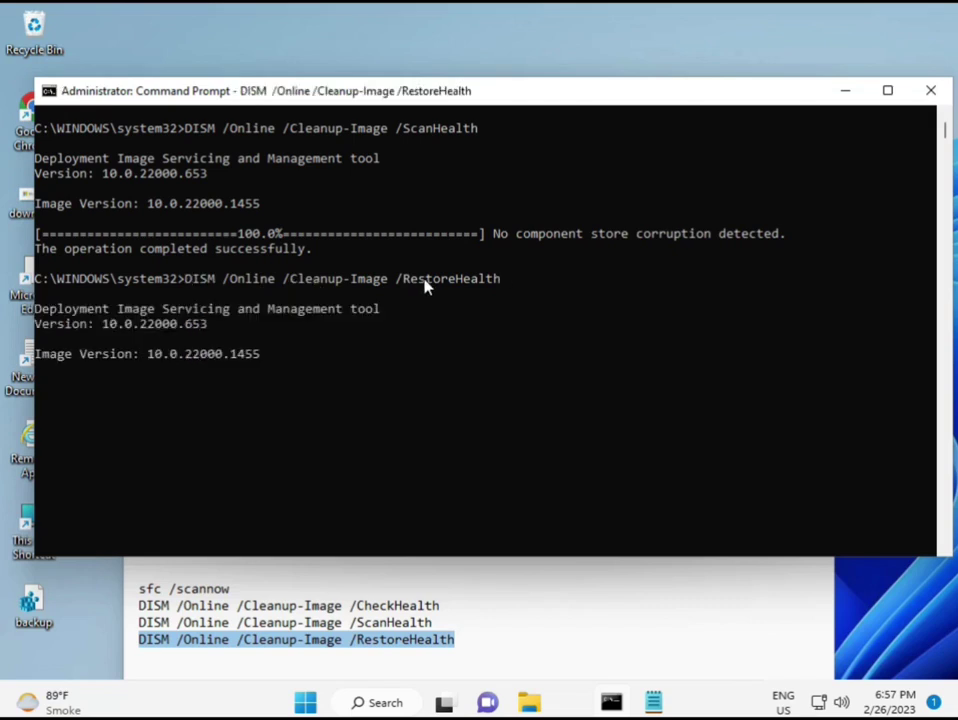